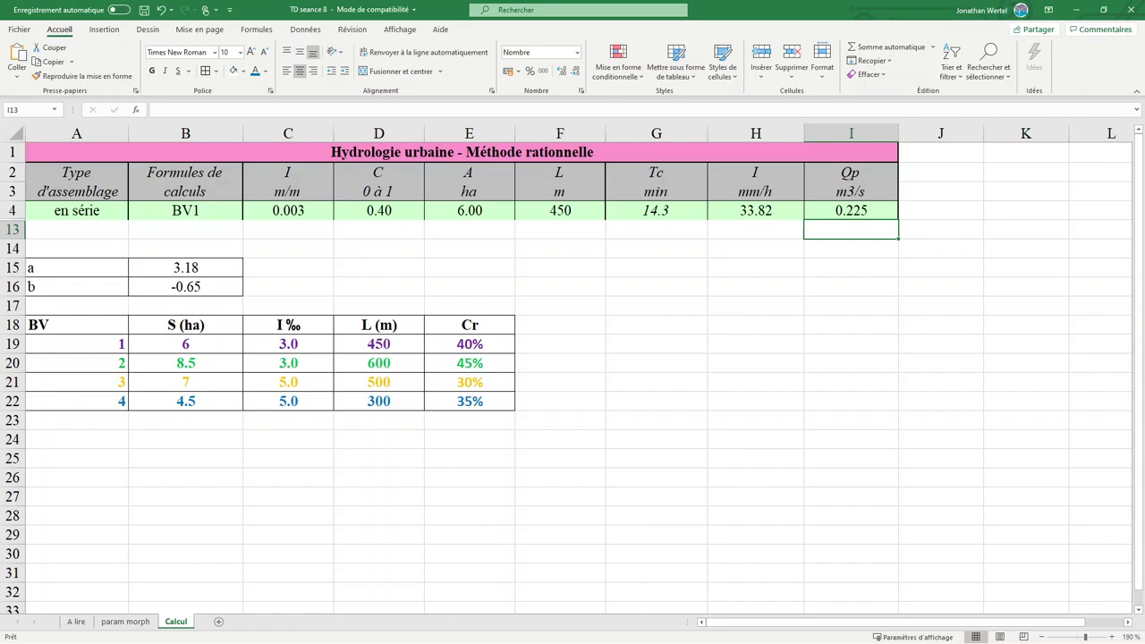
Reveal the hidden rows 5 and 6 of the calculation table and enter "a" in cell I13
{"action": "type", "text": "a"}
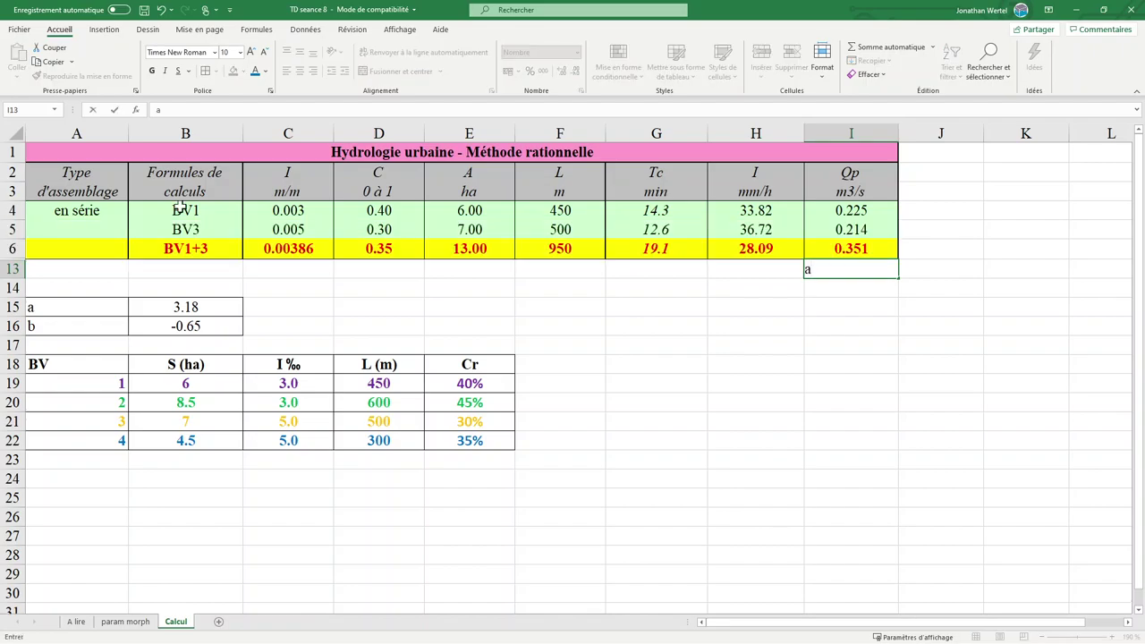
{"action": "left_click", "coordinate": [650, 304]}
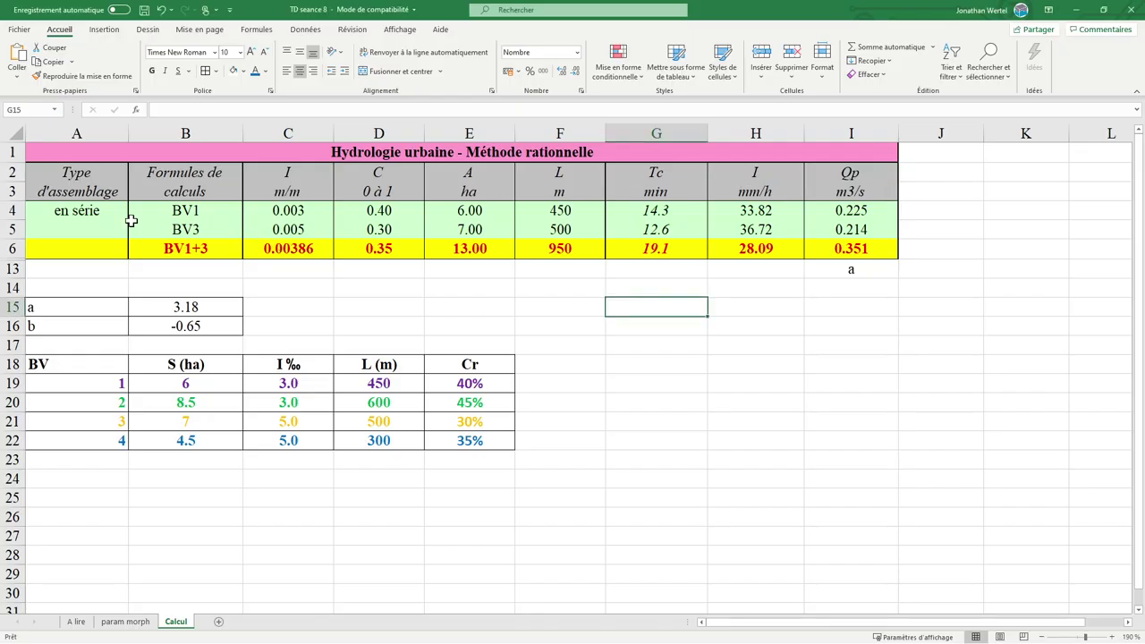
Examine the BV3 row's formulas for slope, coefficient, area, length, concentration time, intensity and peak flow
{"action": "left_click", "coordinate": [15, 229]}
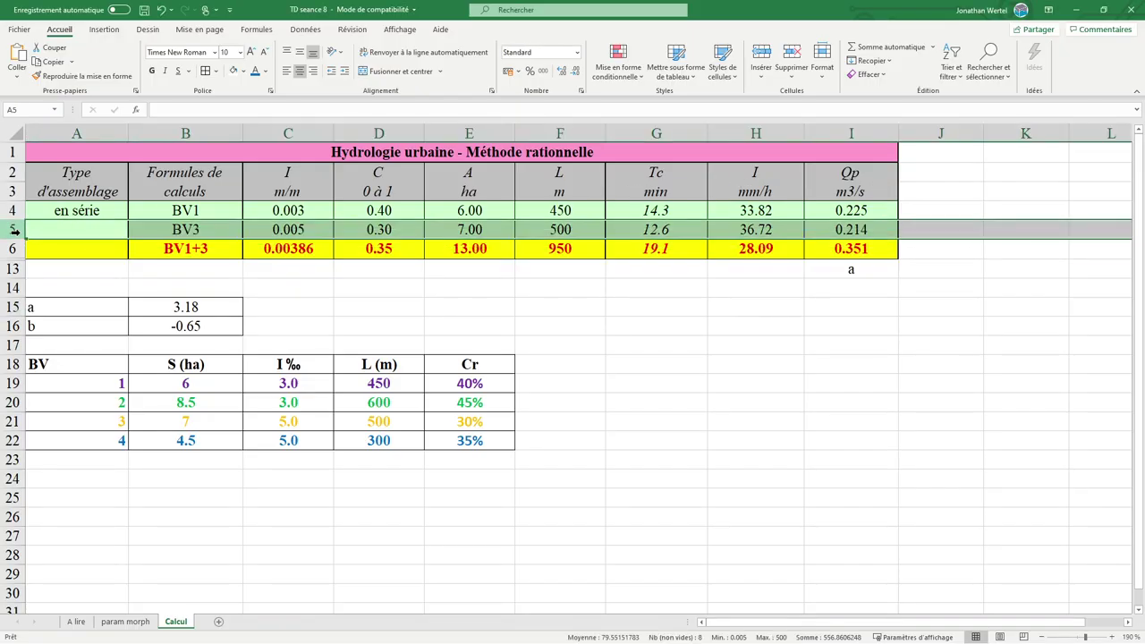
{"action": "left_click", "coordinate": [256, 231]}
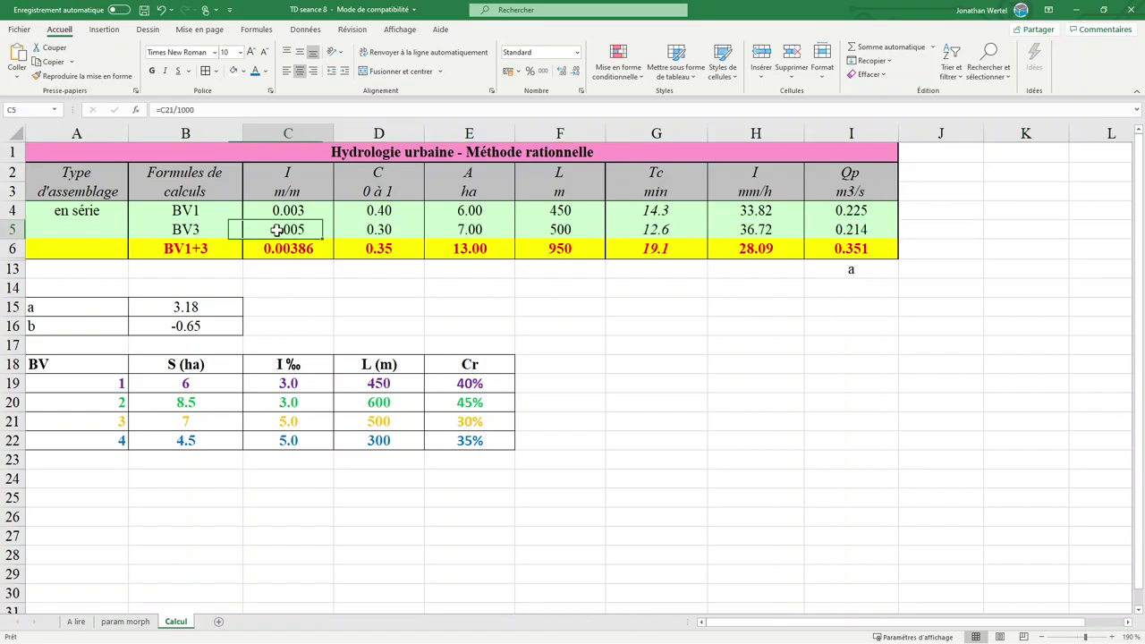
{"action": "left_click", "coordinate": [376, 231]}
{"action": "left_click", "coordinate": [447, 228]}
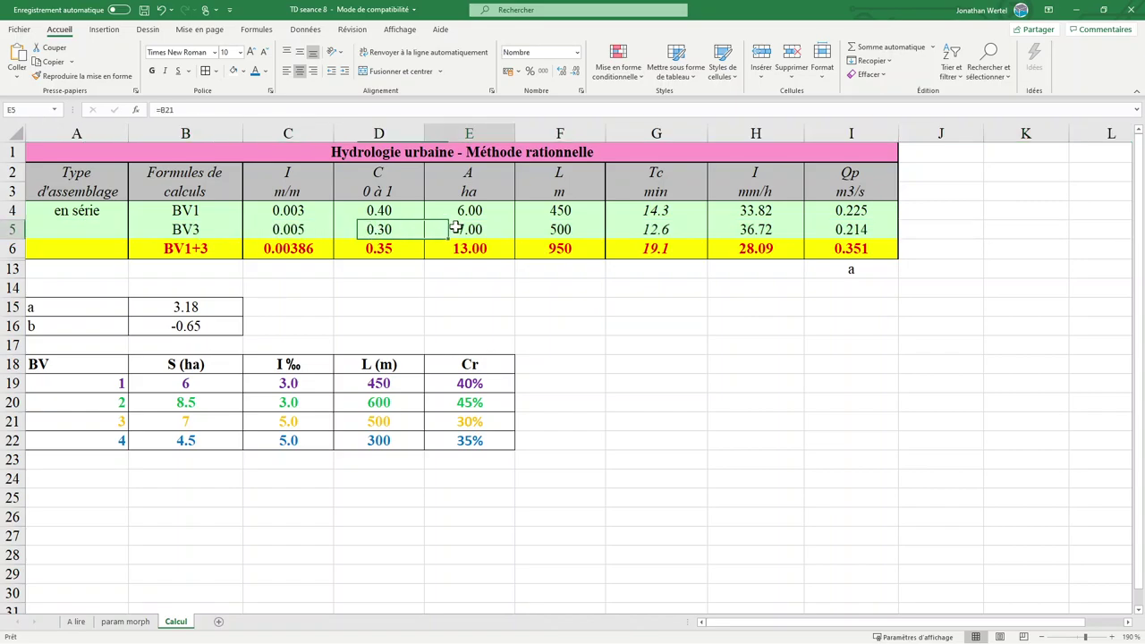
{"action": "left_click", "coordinate": [529, 226]}
{"action": "left_click", "coordinate": [672, 230]}
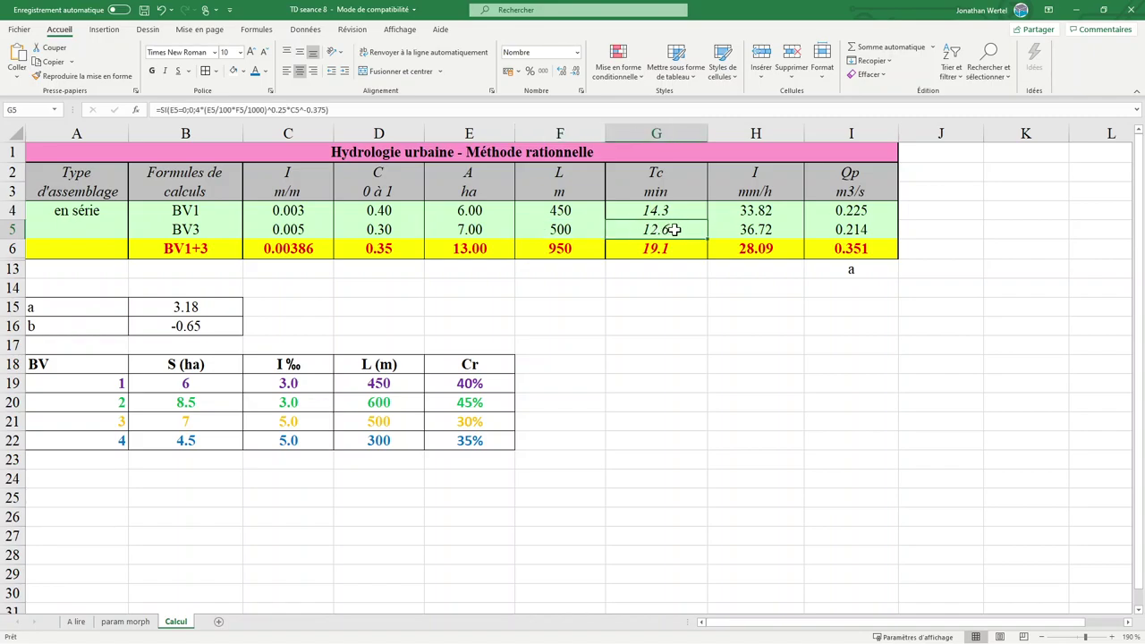
{"action": "left_click_drag", "start_coordinate": [672, 230], "coordinate": [821, 225]}
{"action": "left_click", "coordinate": [807, 306]}
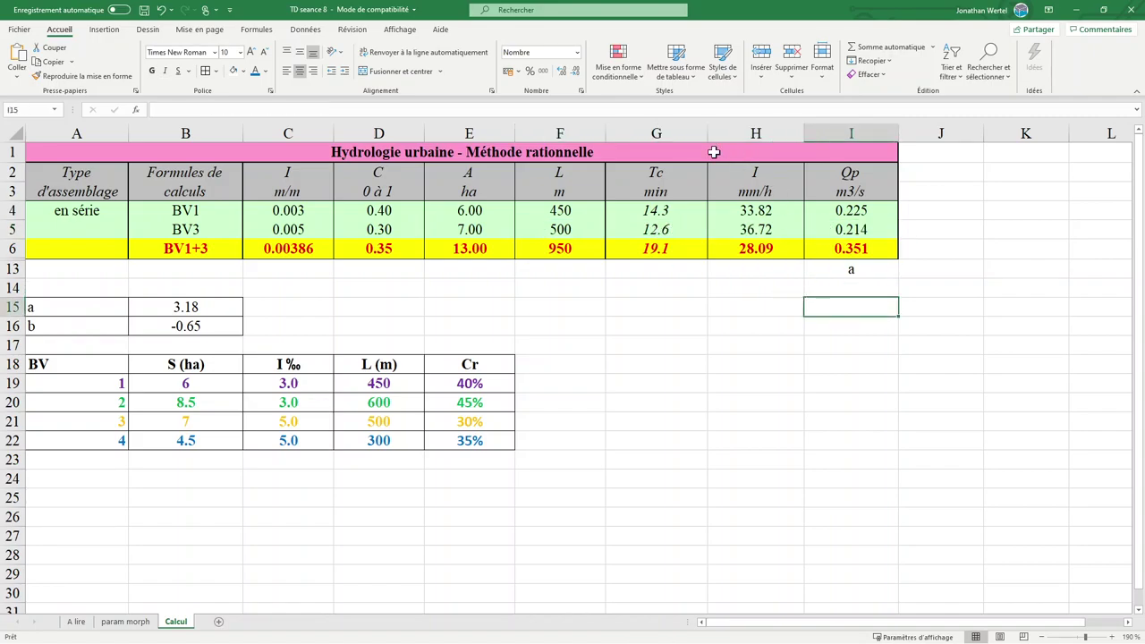
Copy the Tc, intensity and Qp formulas of BV1 onto the same columns of the BV3 row
{"action": "left_click_drag", "start_coordinate": [653, 213], "coordinate": [835, 211]}
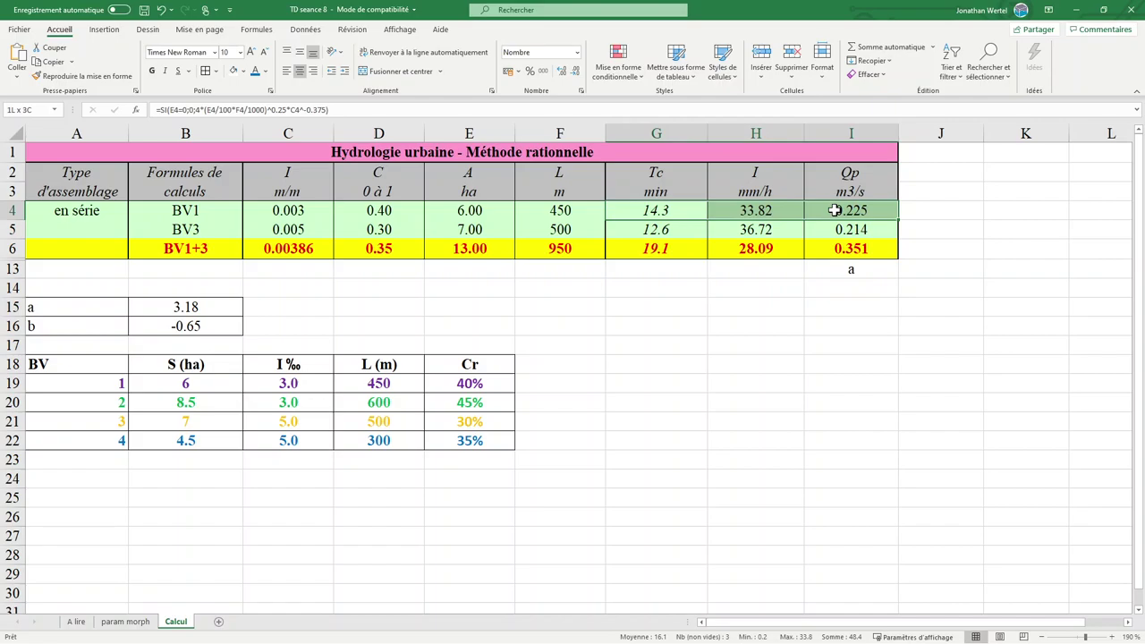
{"action": "key", "text": "ctrl+c"}
{"action": "left_click", "coordinate": [701, 231]}
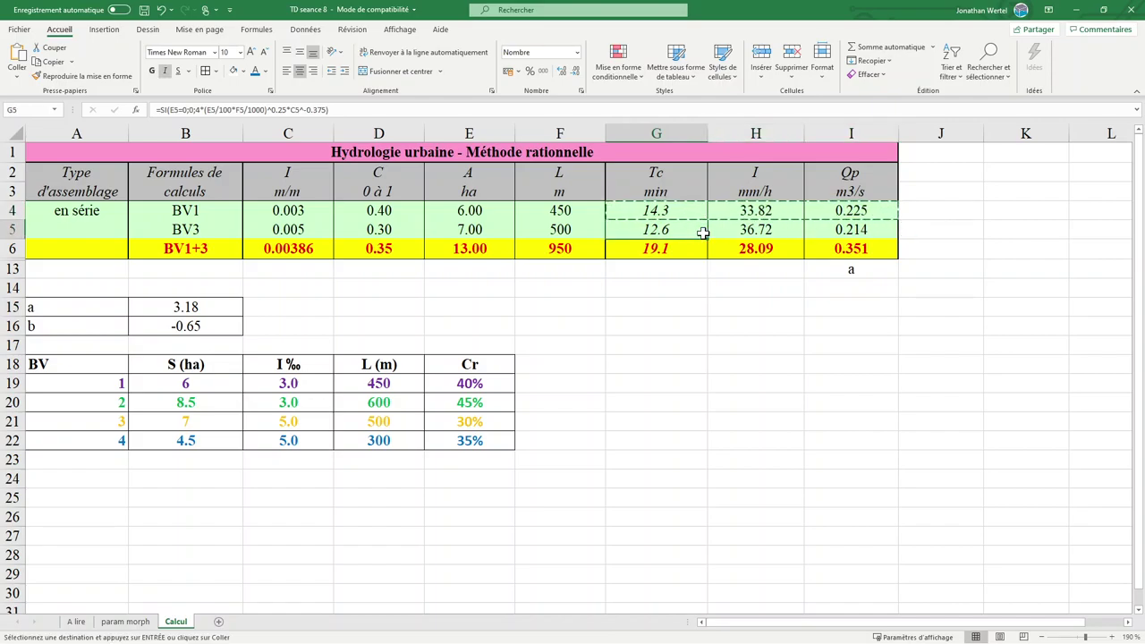
{"action": "key", "text": "ctrl+v"}
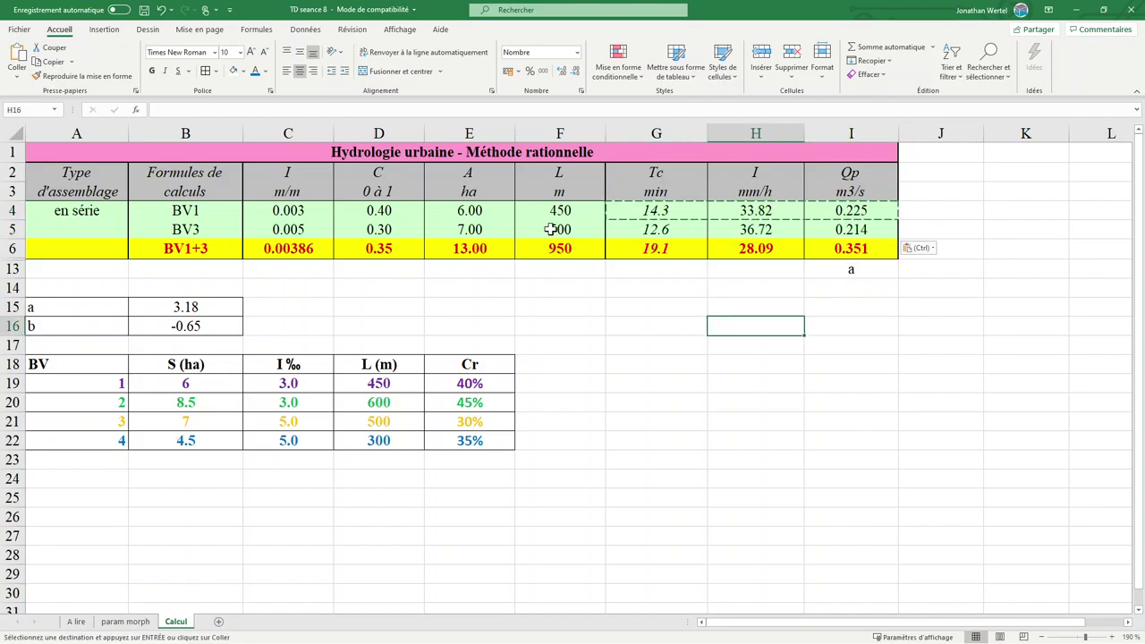
Check which catchment table cells feed BV3's coefficient and area, and review the parameters of BV1 and BV3 and BV1's results
{"action": "left_click_drag", "start_coordinate": [552, 229], "coordinate": [298, 224]}
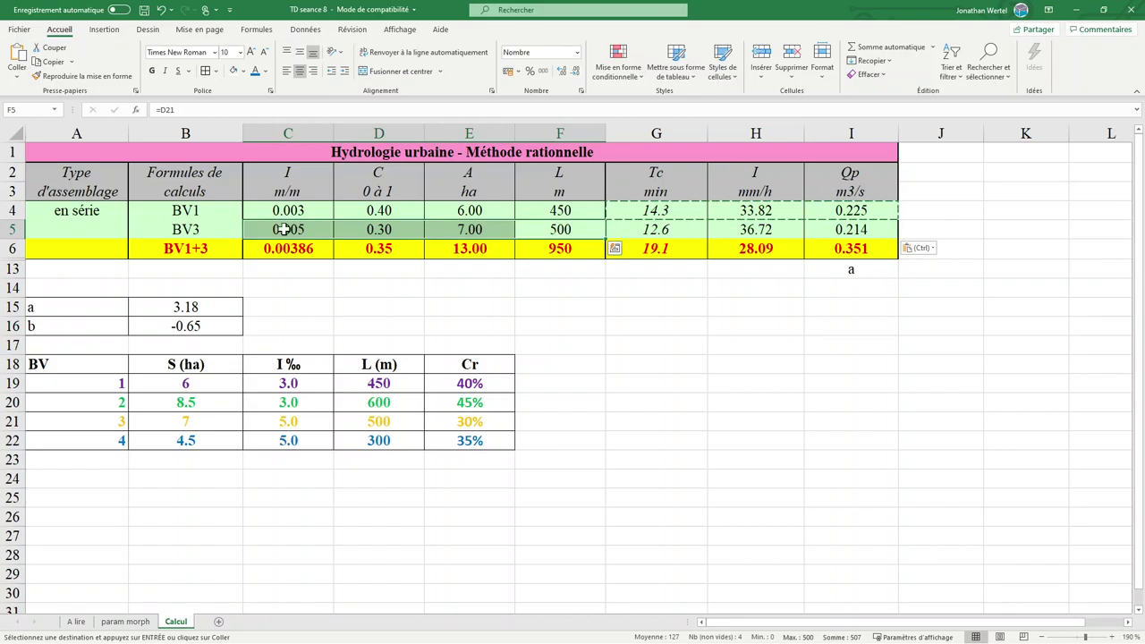
{"action": "double_click", "coordinate": [382, 227]}
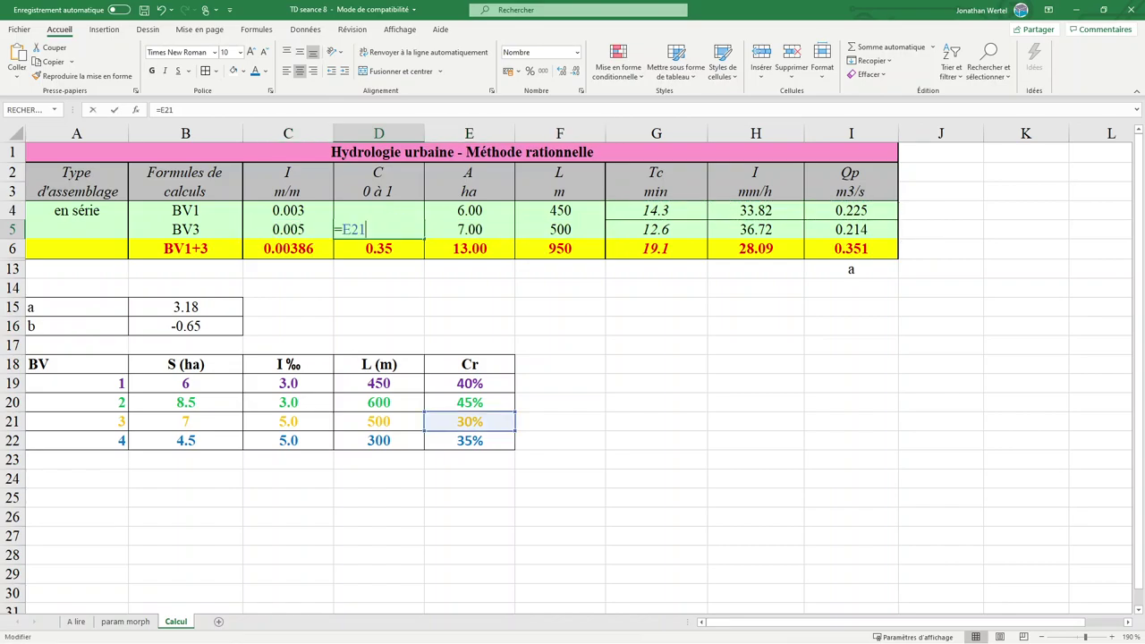
{"action": "key", "text": "ctrl+Return"}
{"action": "double_click", "coordinate": [474, 228]}
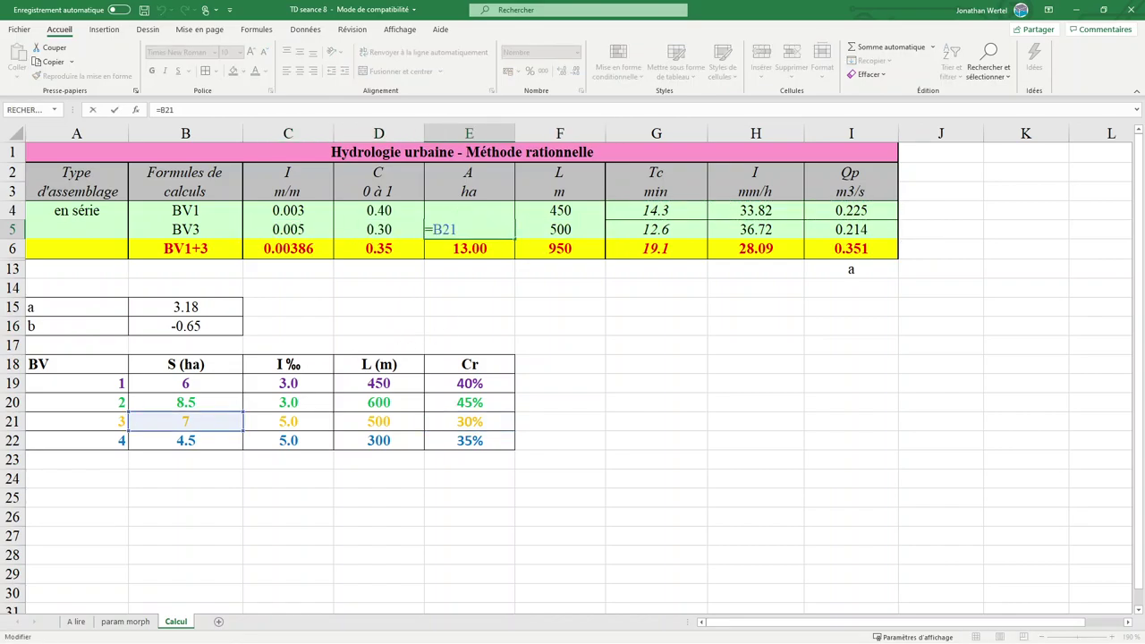
{"action": "key", "text": "ctrl+Return"}
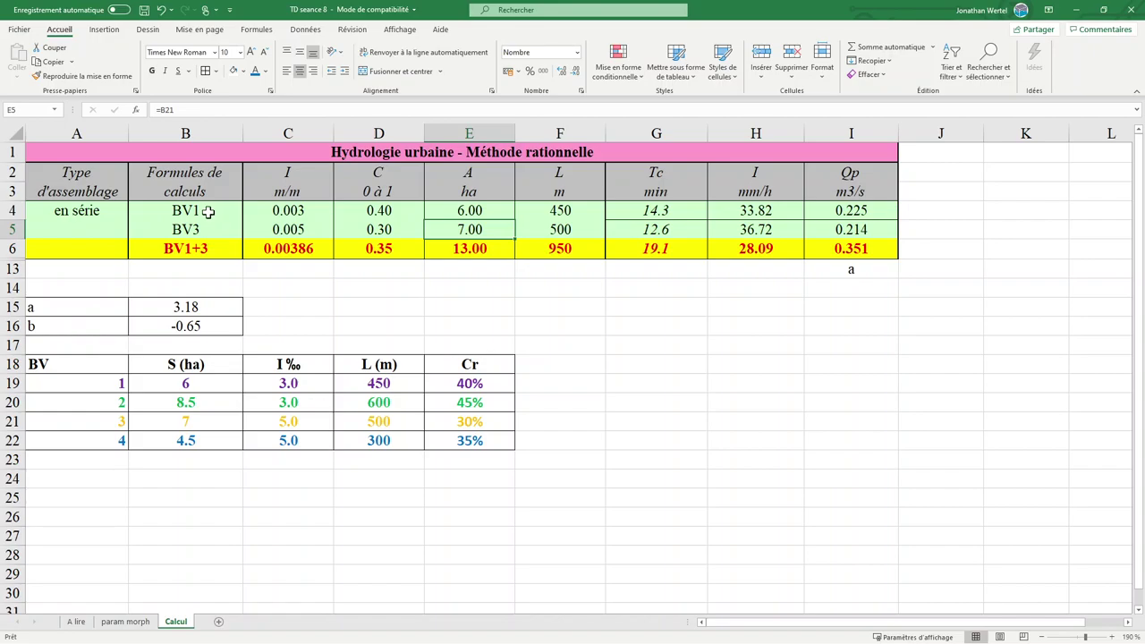
{"action": "left_click_drag", "start_coordinate": [275, 210], "coordinate": [531, 241]}
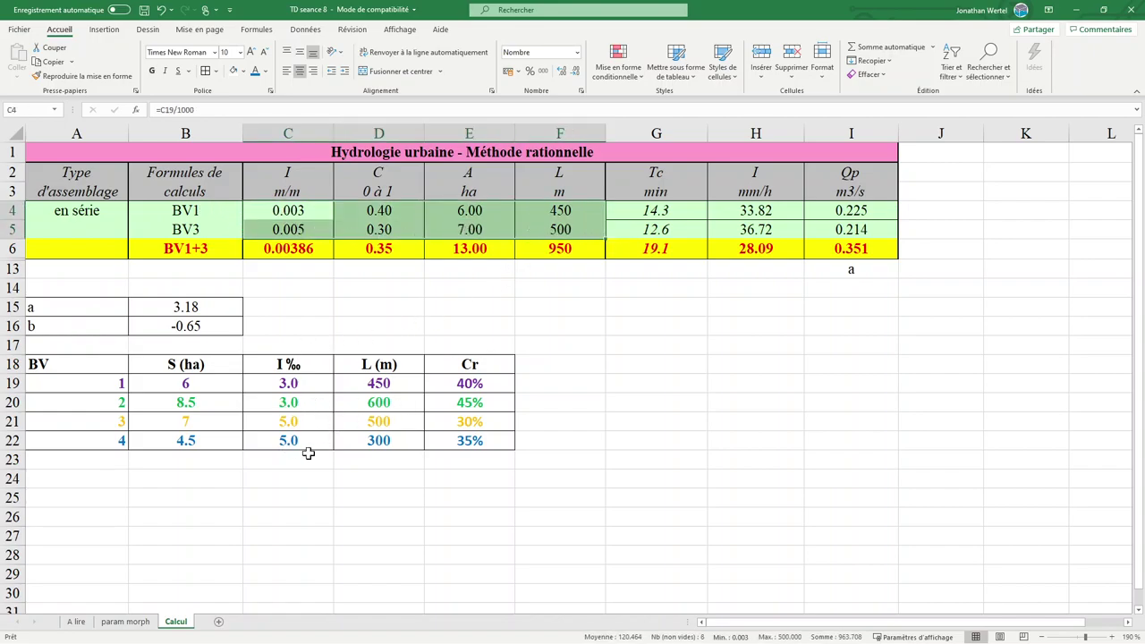
{"action": "left_click", "coordinate": [535, 382]}
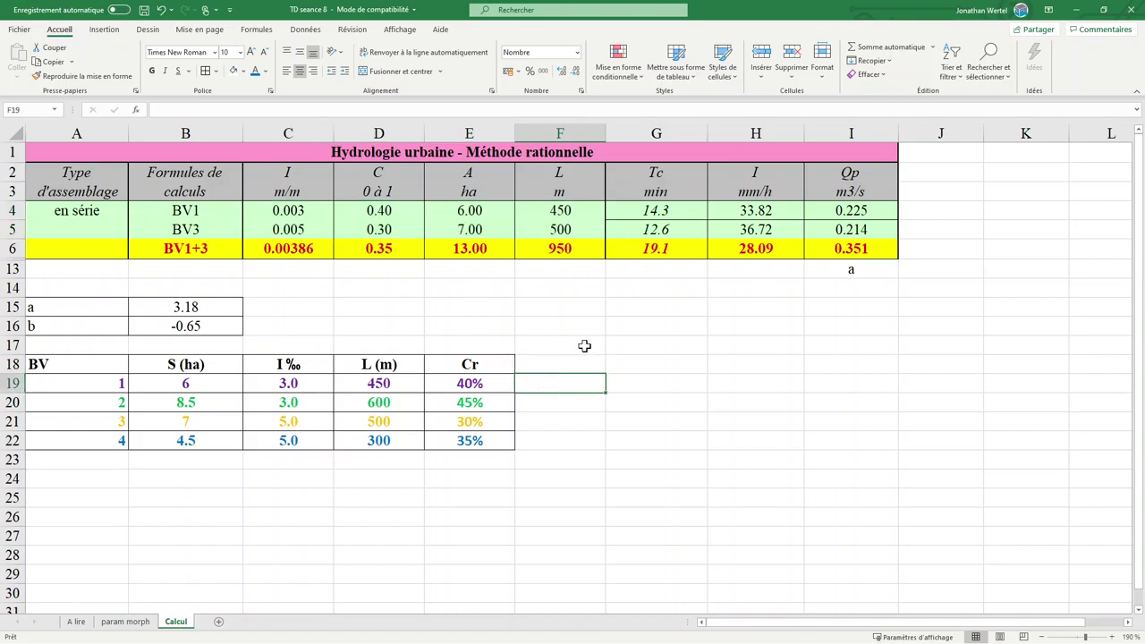
{"action": "left_click_drag", "start_coordinate": [657, 209], "coordinate": [846, 213]}
{"action": "left_click", "coordinate": [800, 310]}
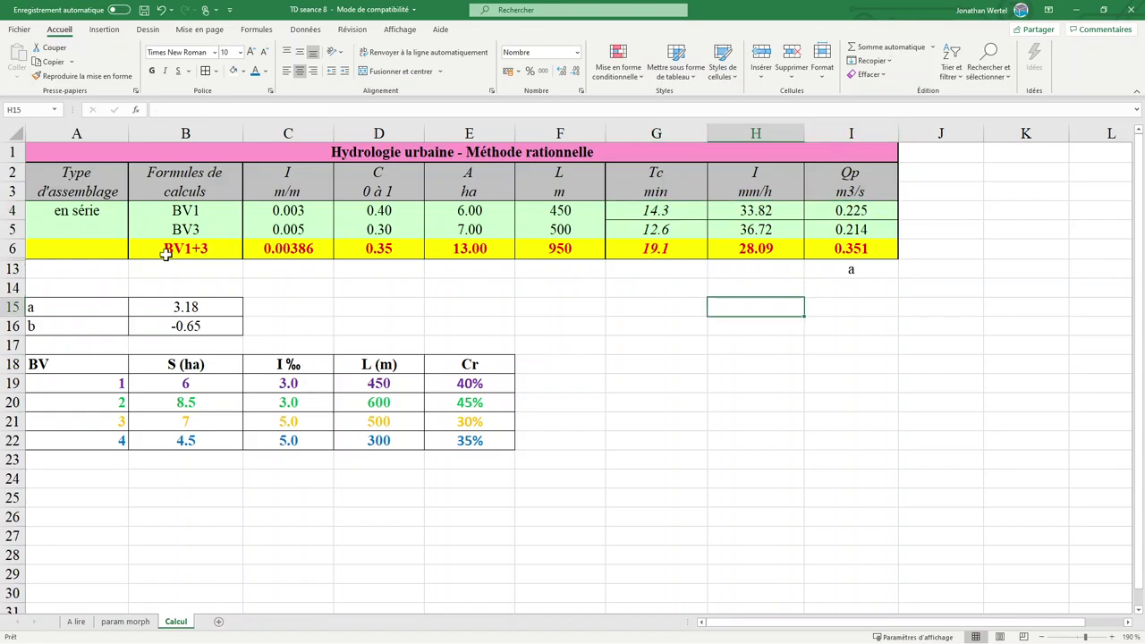
Inspect the BV1+3 slope formula, and show the "Comment combiner les bassins versants ?" slide (60) in PowerPoint
{"action": "left_click", "coordinate": [269, 248]}
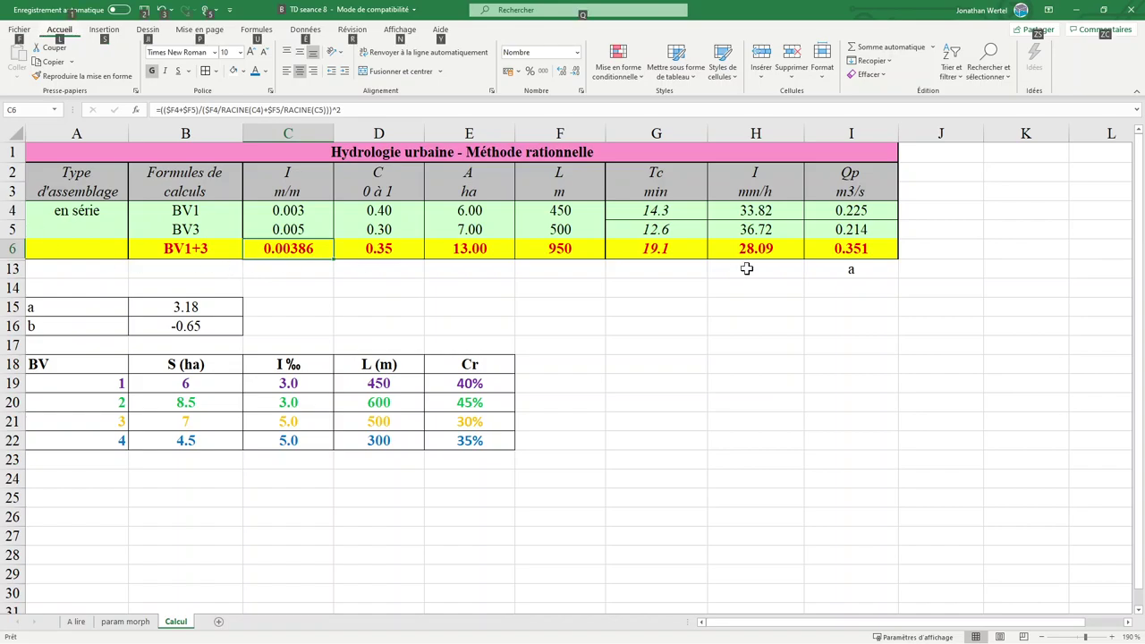
{"action": "left_click", "coordinate": [407, 306]}
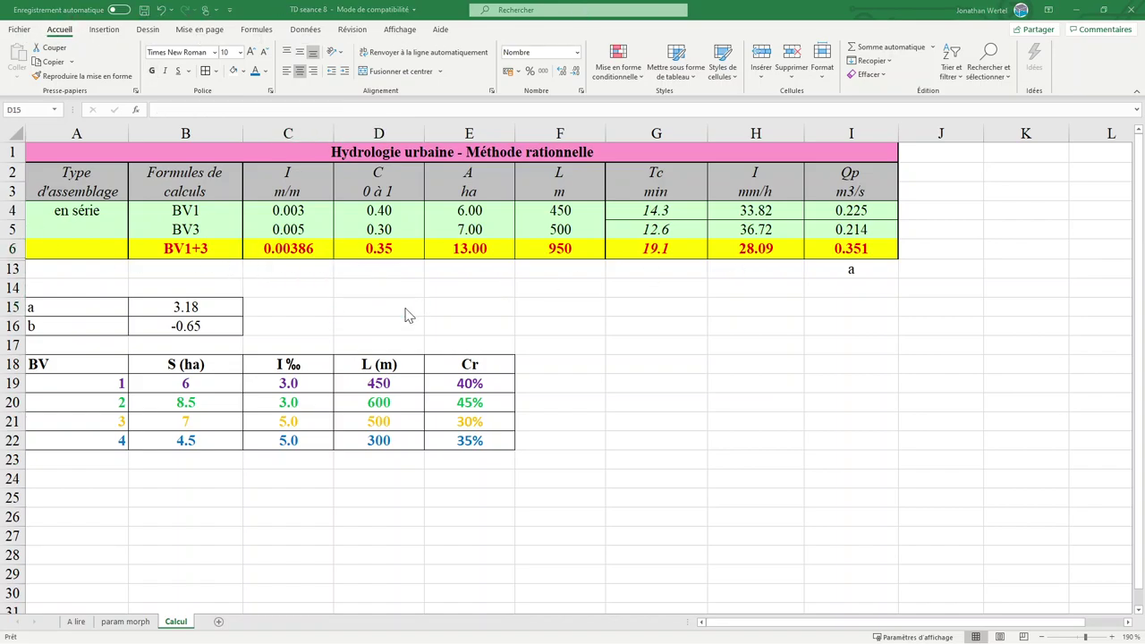
{"action": "key", "text": "alt+Tab"}
{"action": "scroll", "coordinate": [95, 351], "scroll_direction": "down", "scroll_amount": 3}
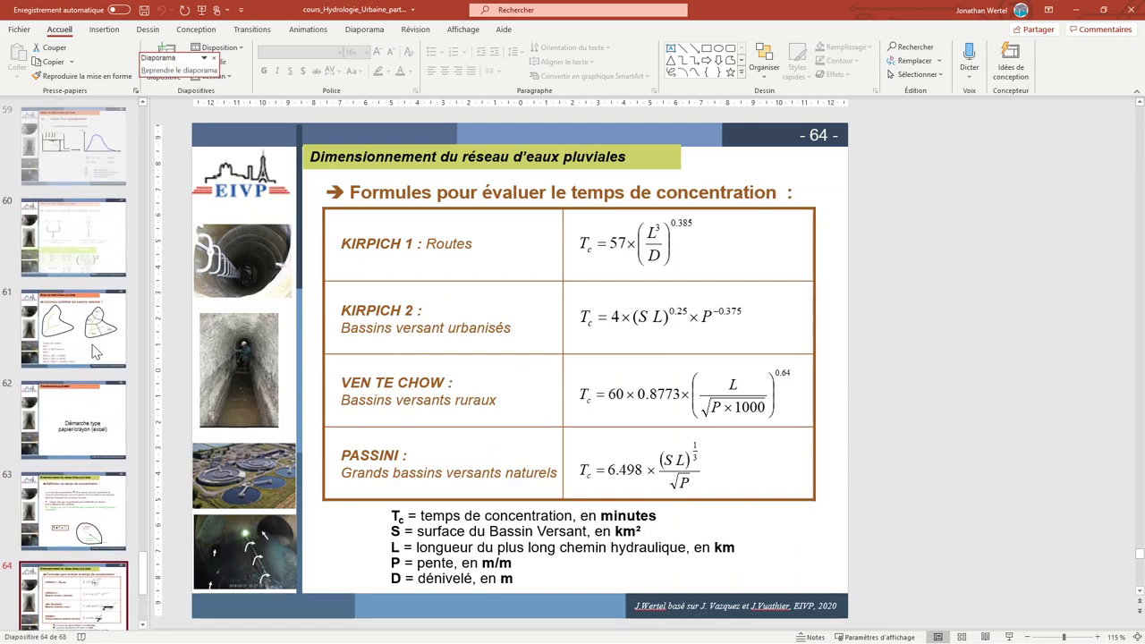
{"action": "scroll", "coordinate": [96, 351], "scroll_direction": "up", "scroll_amount": 1}
{"action": "left_click", "coordinate": [93, 286]}
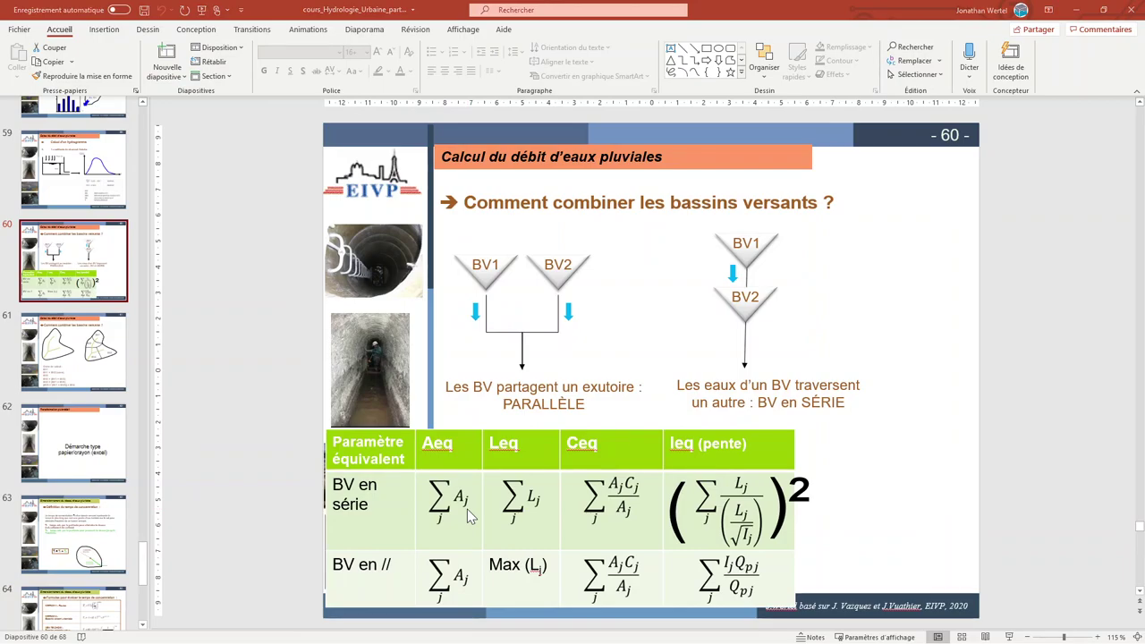
Switch back to Excel and check the equivalent area formula of BV1+3 in E6
{"action": "key", "text": "alt+Tab"}
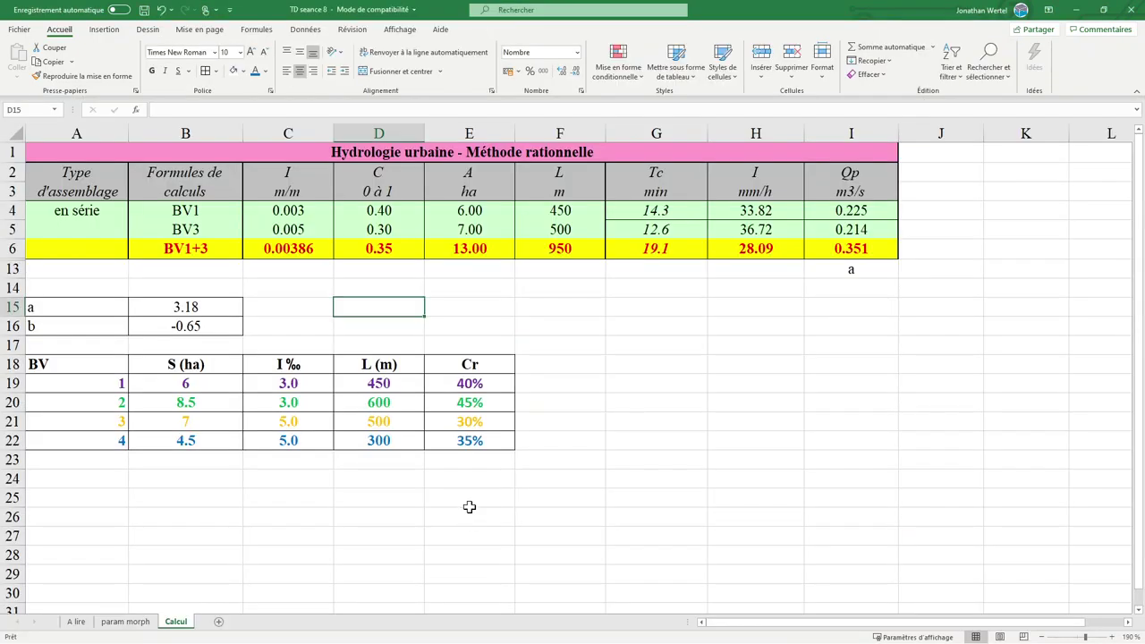
{"action": "double_click", "coordinate": [479, 257]}
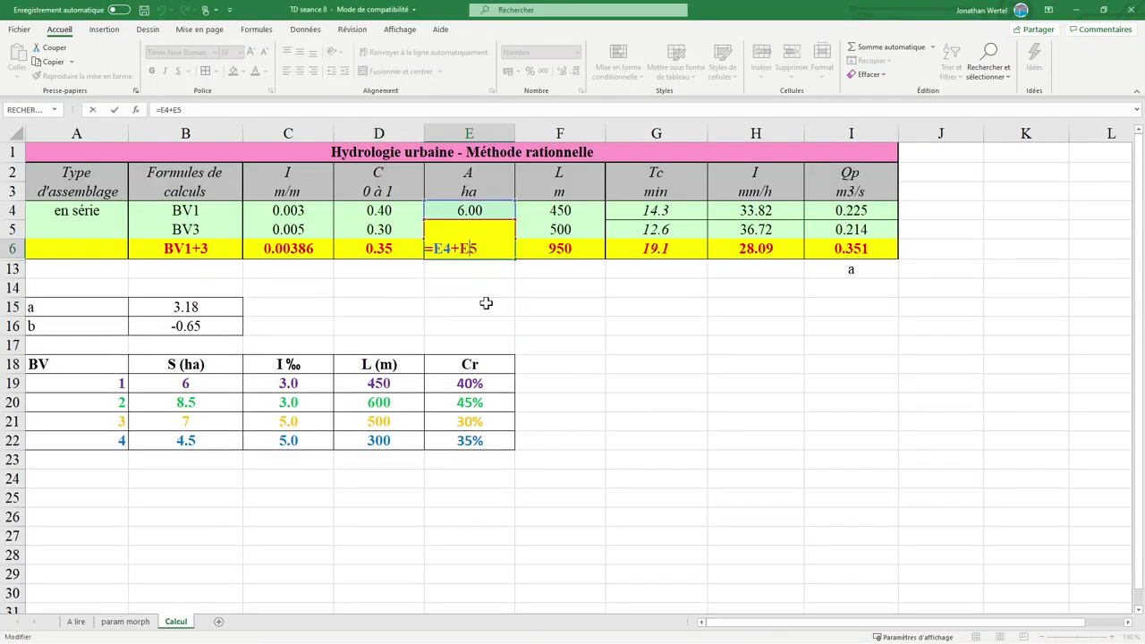
{"action": "key", "text": "Return"}
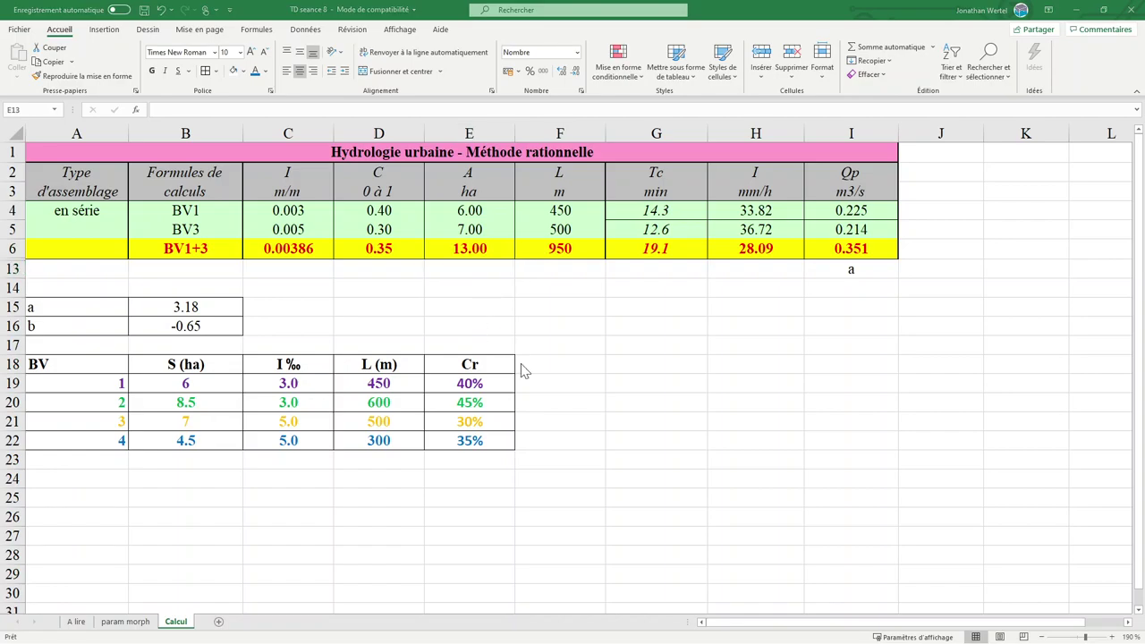
Compare the slide's series Ceq formula in PowerPoint with the BV1+3 coefficient formula in Excel cell D6
{"action": "key", "text": "alt+Tab"}
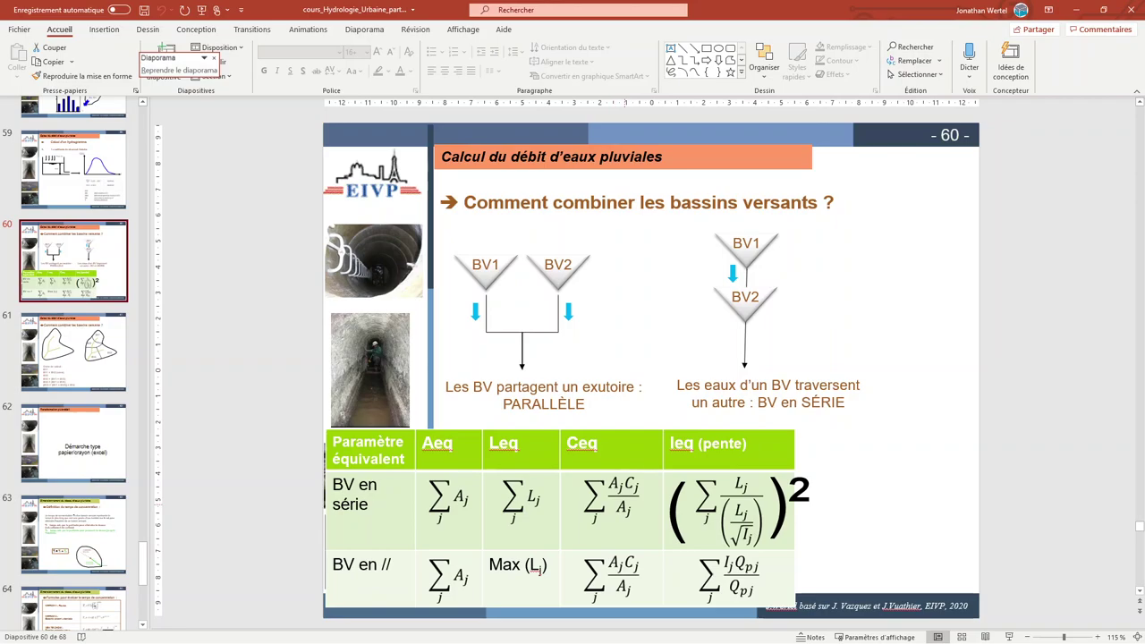
{"action": "key", "text": "alt+Tab"}
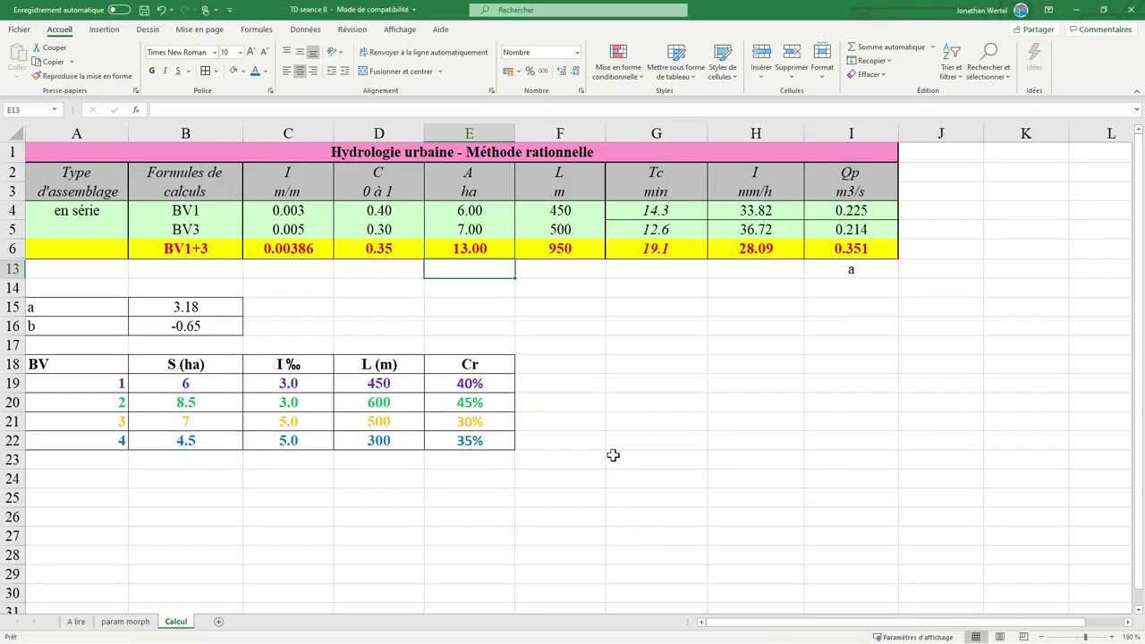
{"action": "double_click", "coordinate": [402, 253]}
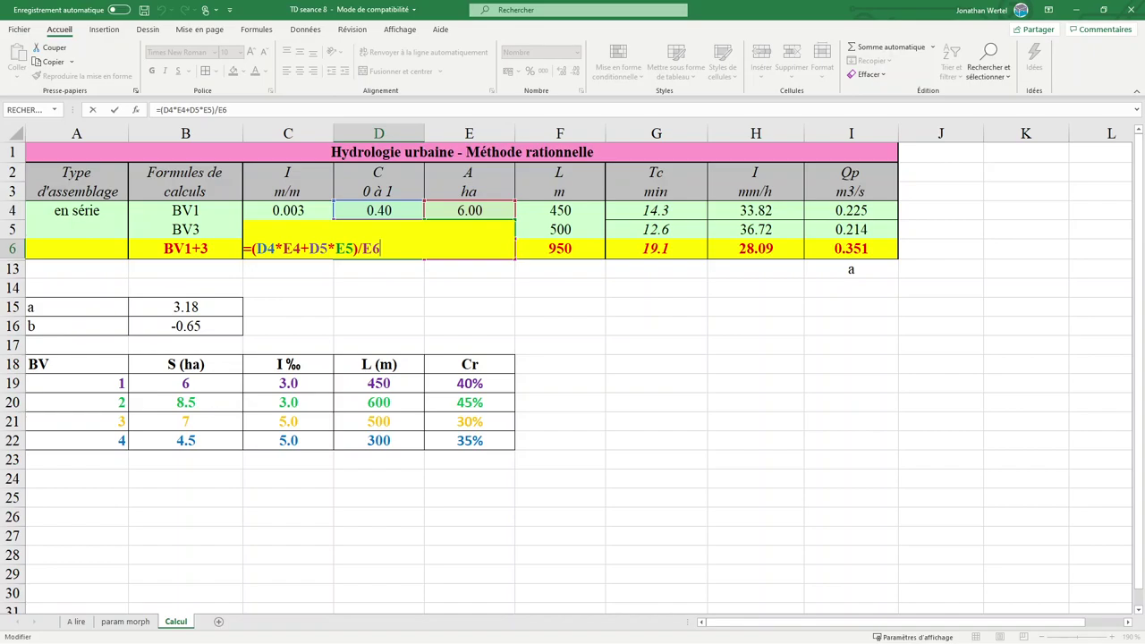
{"action": "key", "text": "Return"}
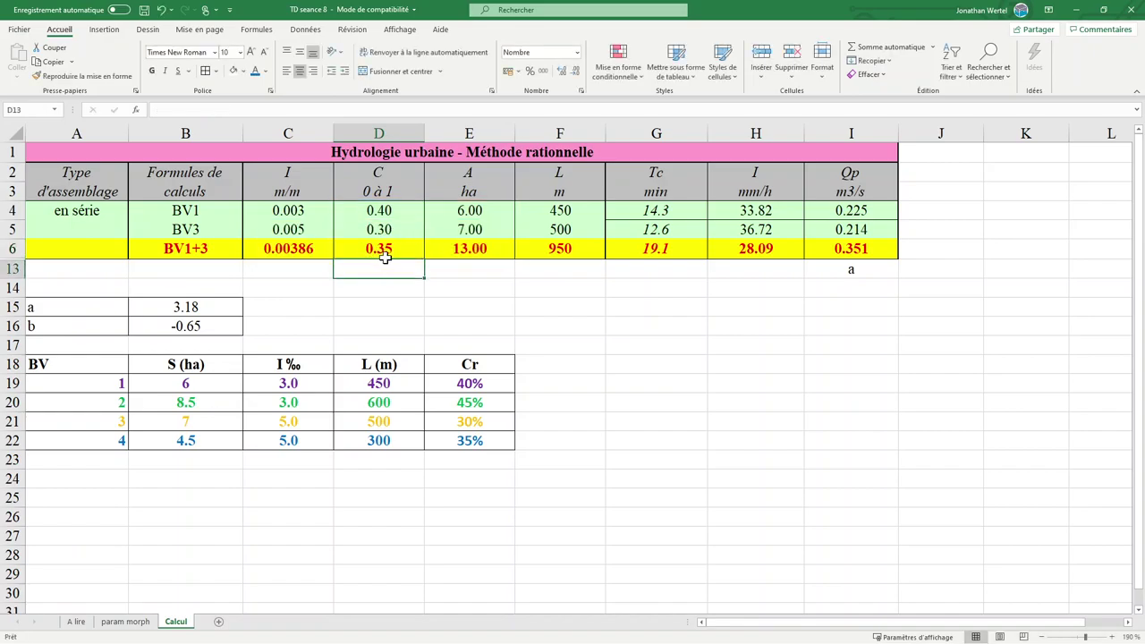
Compare the series Leq and Ieq formulas on the PowerPoint slide with the BV1+3 length and slope formulas in Excel
{"action": "key", "text": "alt+Tab"}
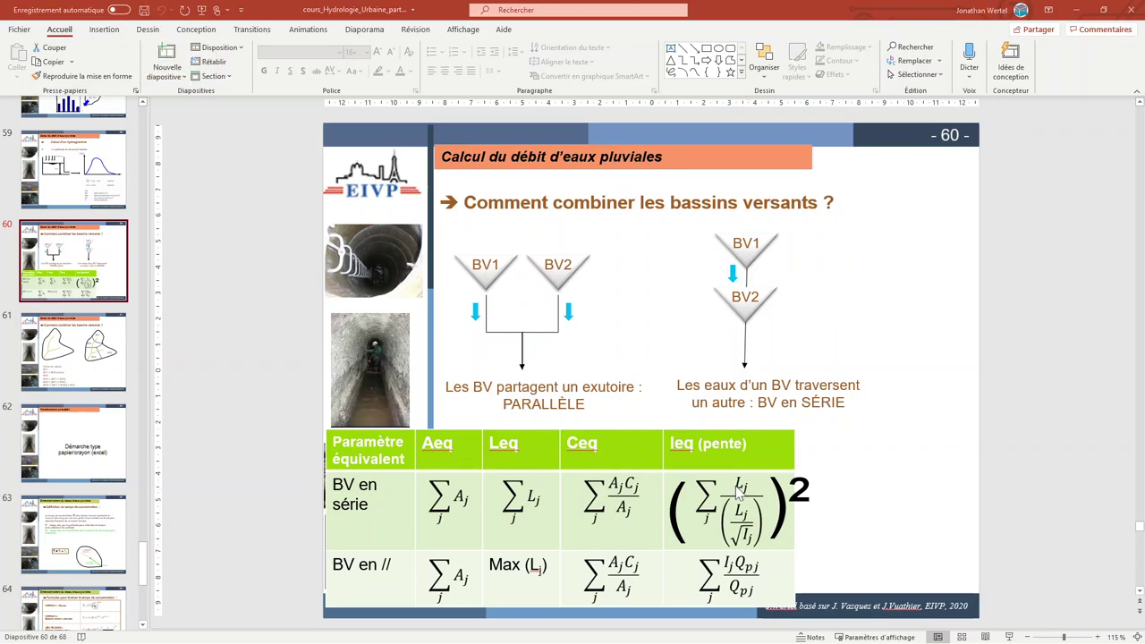
{"action": "key", "text": "alt+Tab"}
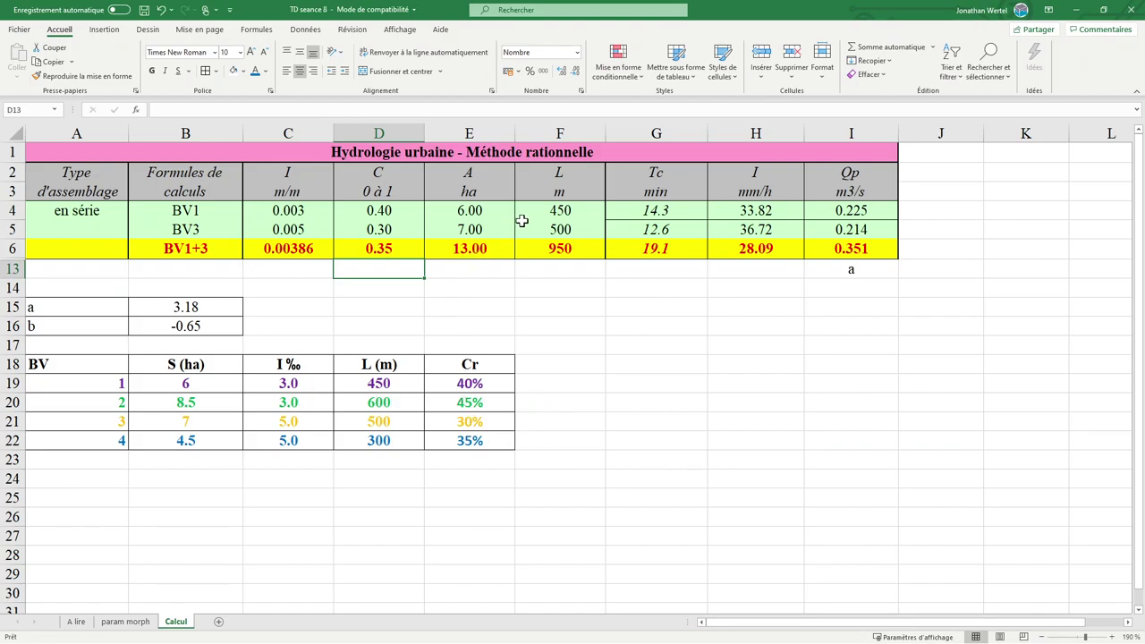
{"action": "left_click", "coordinate": [563, 251]}
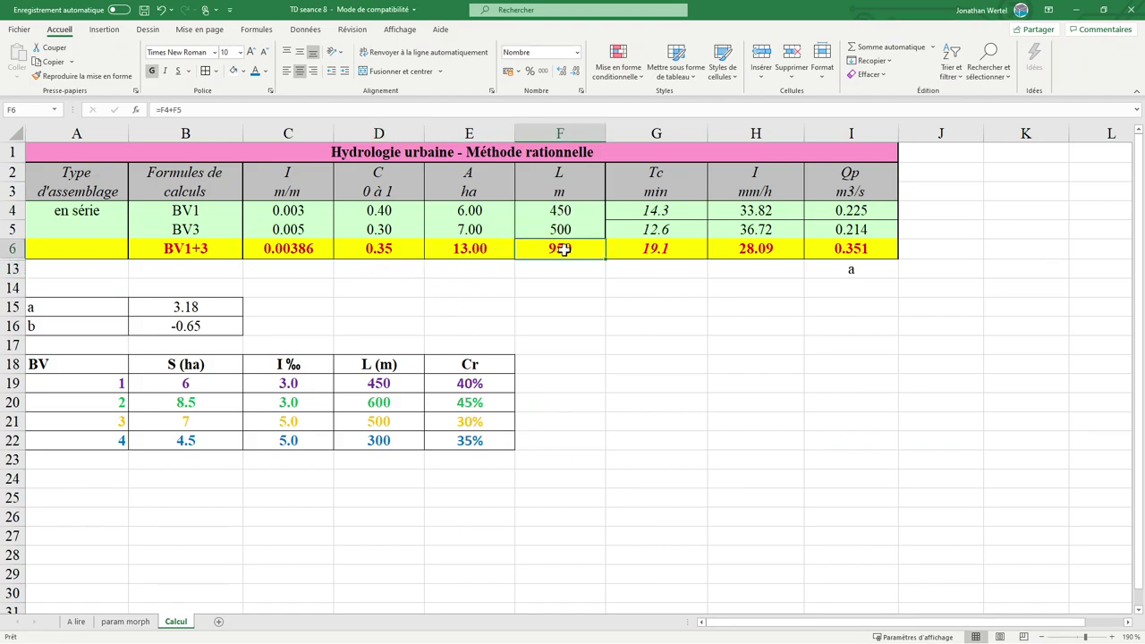
{"action": "left_click", "coordinate": [272, 250]}
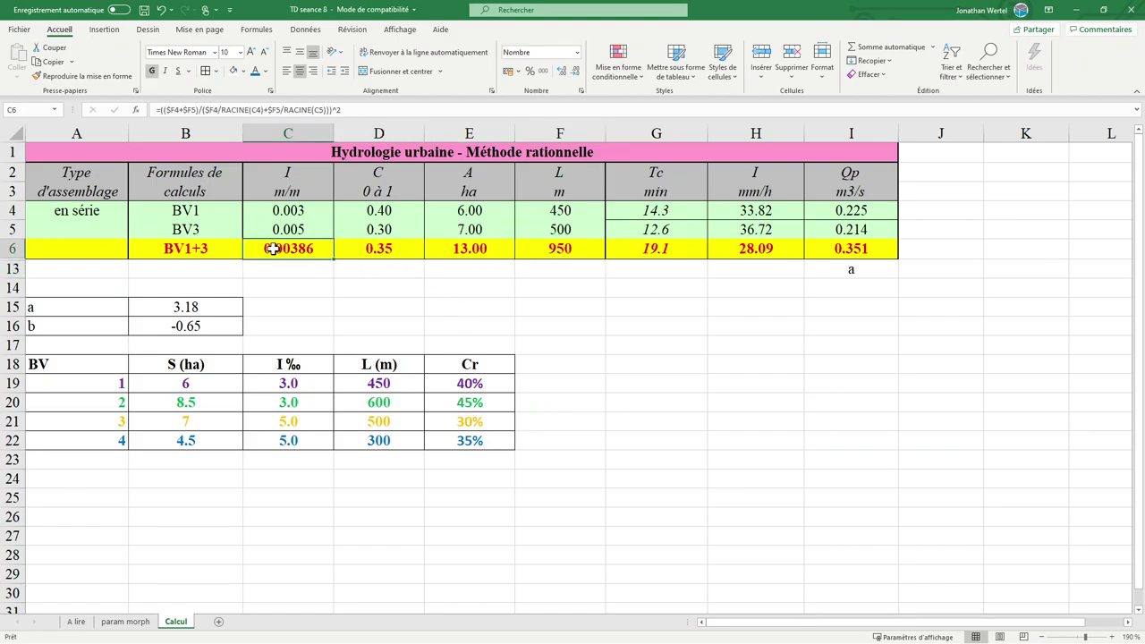
{"action": "left_click", "coordinate": [297, 284]}
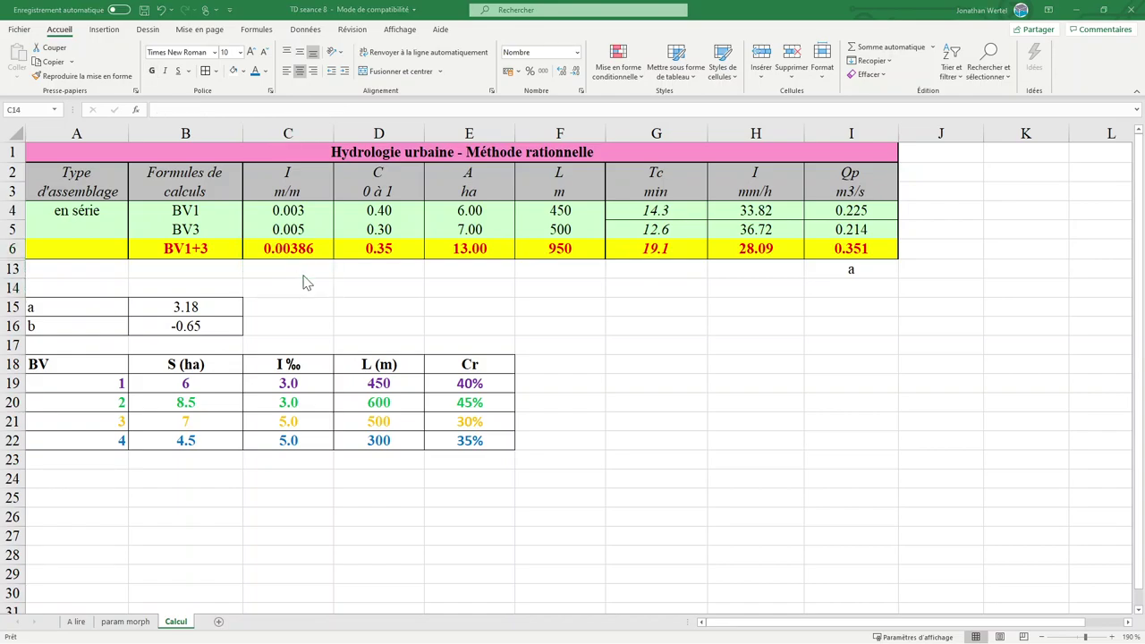
{"action": "key", "text": "alt+Tab"}
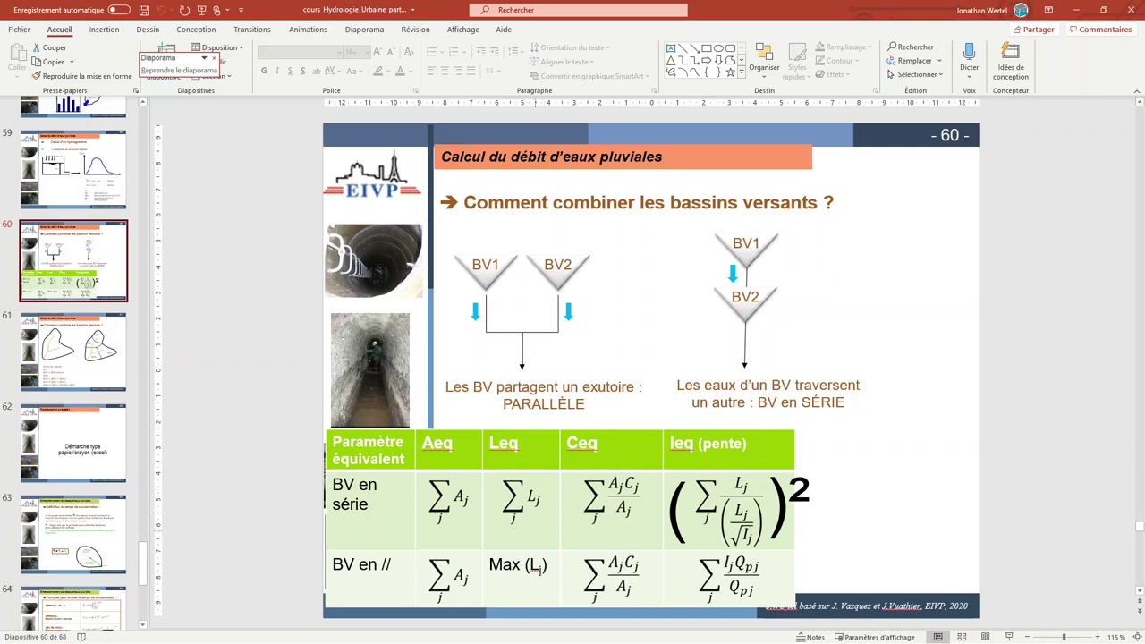
{"action": "key", "text": "alt+Tab"}
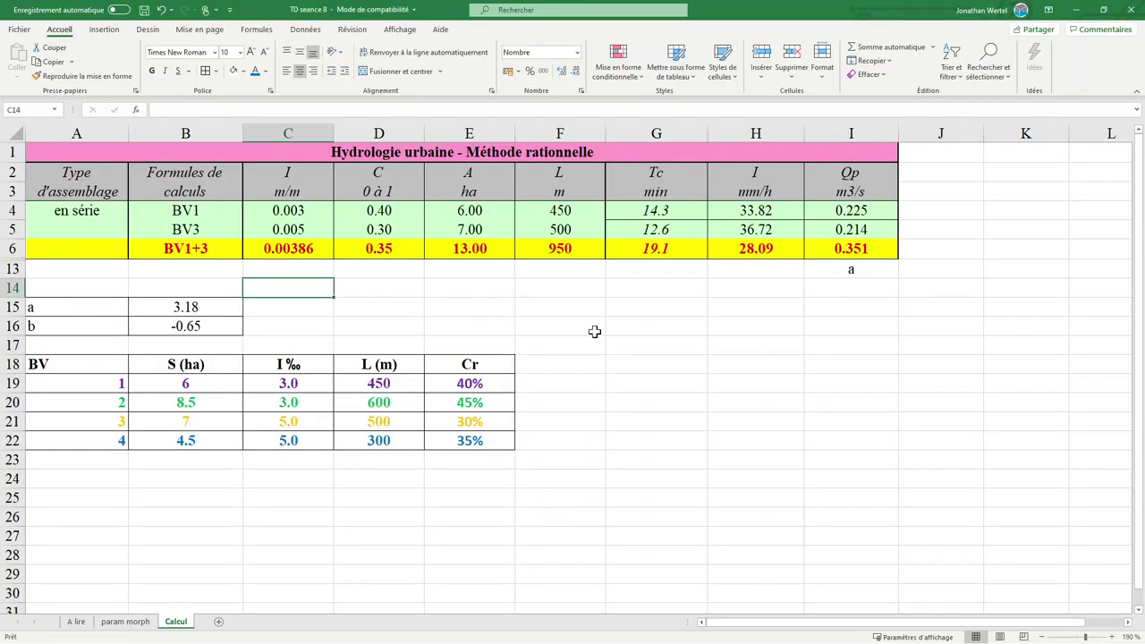
Review the BV1+3 equivalent parameters in C6:F6 and the Tc, I and Qp results in G6:I6
{"action": "left_click", "coordinate": [573, 293]}
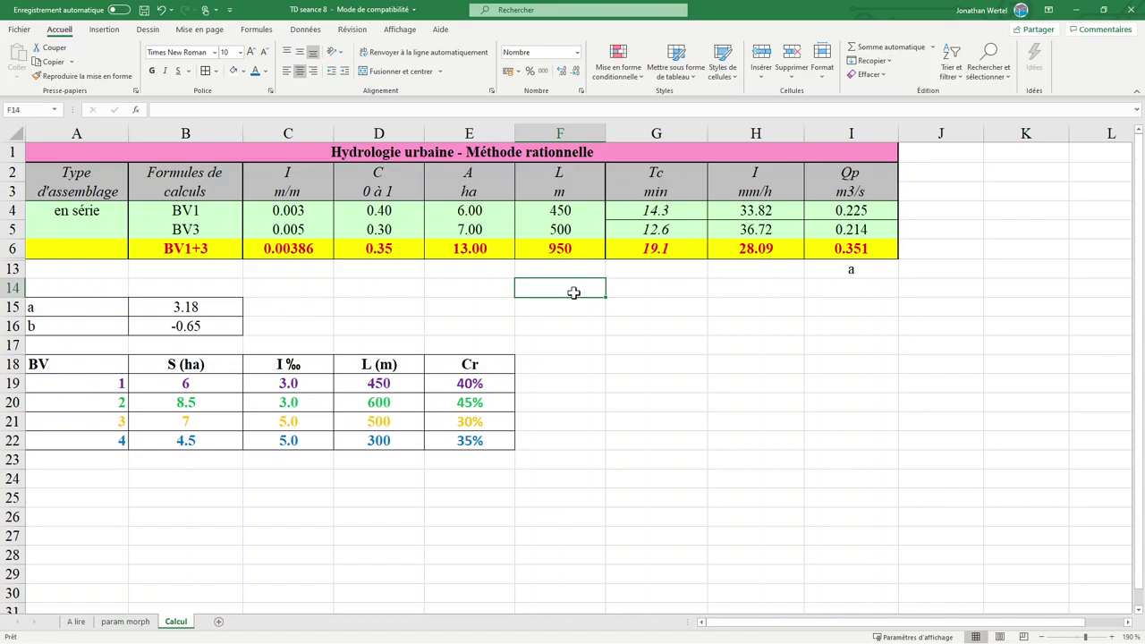
{"action": "left_click_drag", "start_coordinate": [303, 252], "coordinate": [548, 248]}
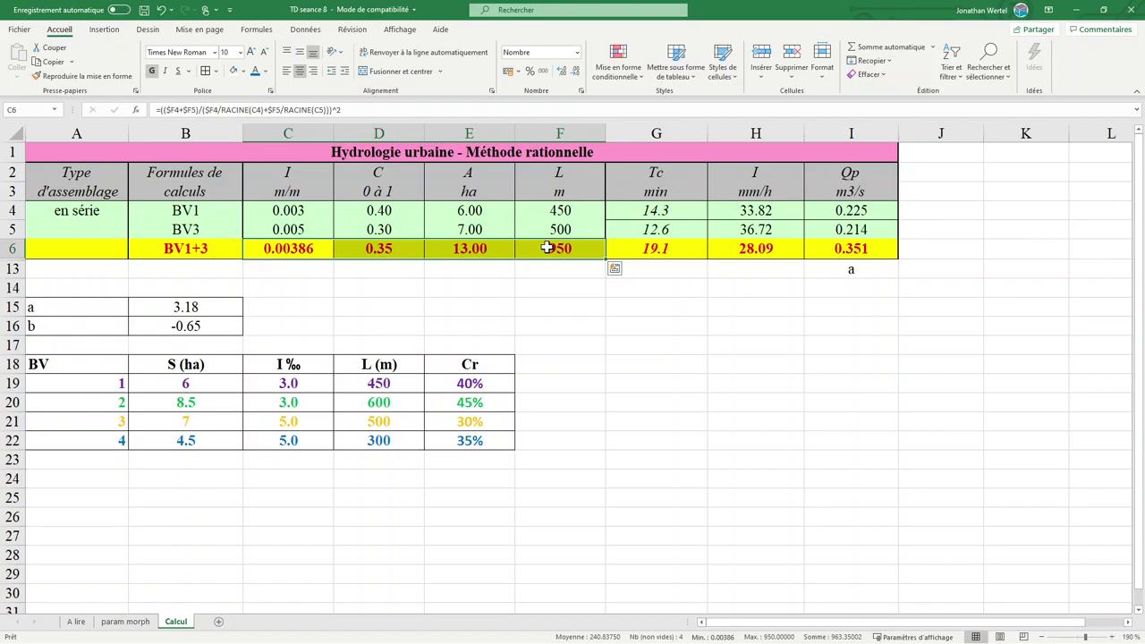
{"action": "left_click_drag", "start_coordinate": [684, 249], "coordinate": [814, 253]}
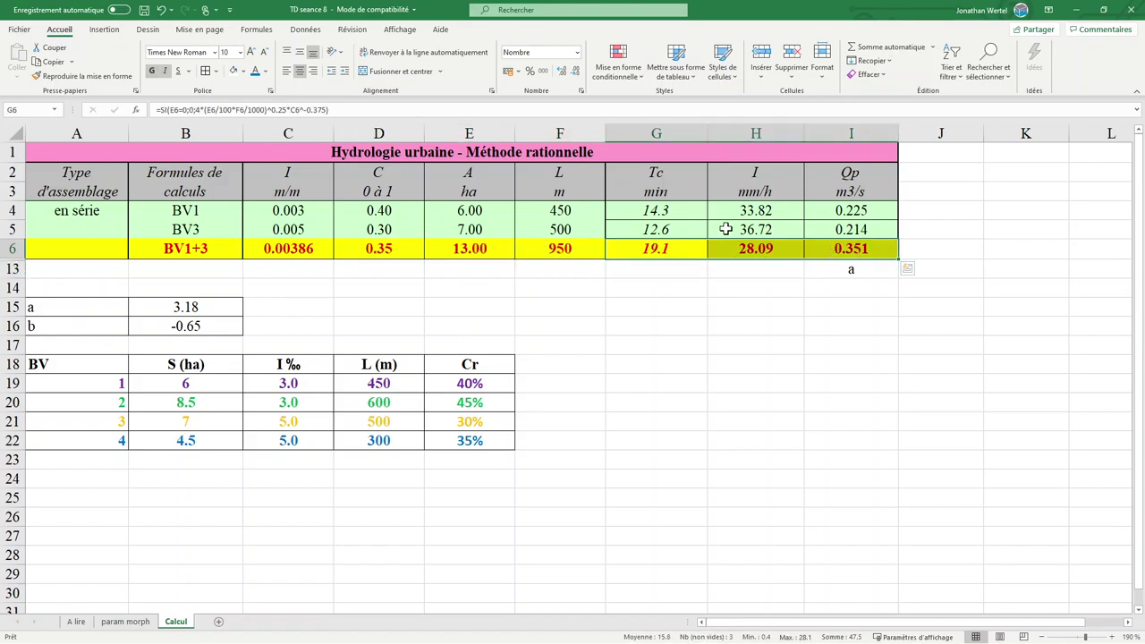
Copy the Tc, I and Qp formulas of BV3 (G5:I5) into the BV1+3 cells G6:I6, pasting formulas only
{"action": "left_click_drag", "start_coordinate": [677, 229], "coordinate": [863, 230]}
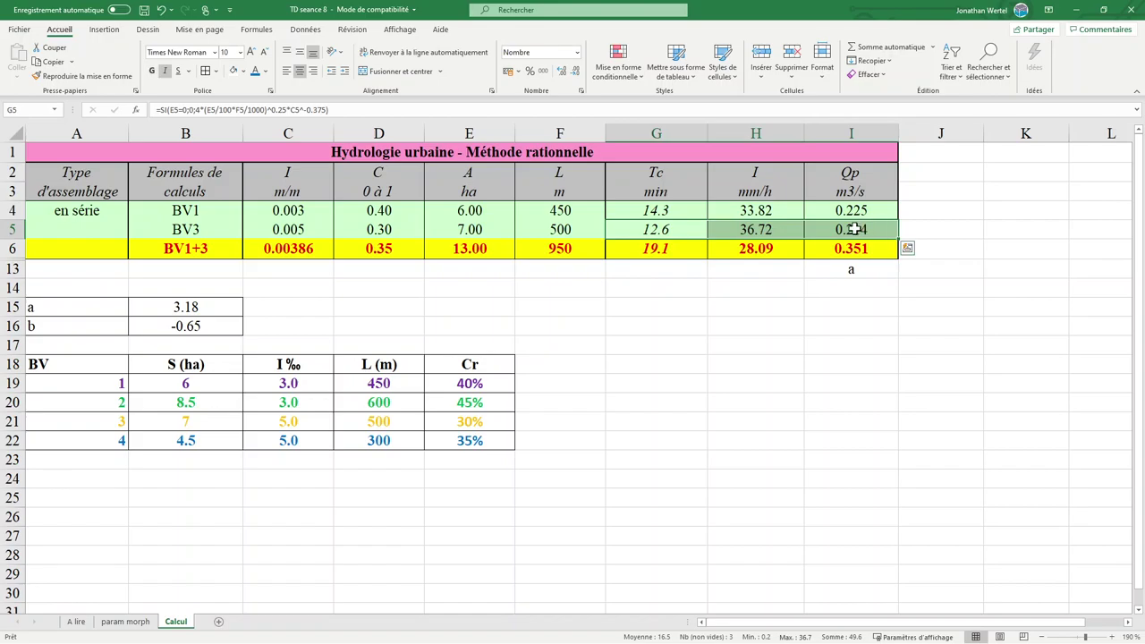
{"action": "key", "text": "ctrl+c"}
{"action": "left_click_drag", "start_coordinate": [697, 247], "coordinate": [863, 249]}
{"action": "left_click", "coordinate": [17, 77]}
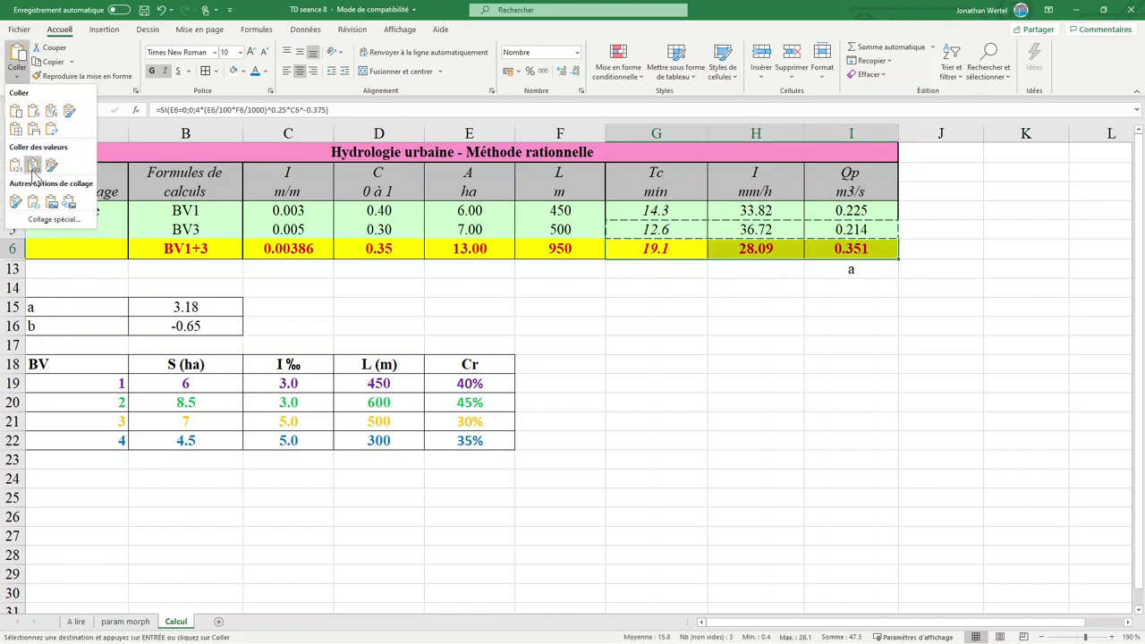
{"action": "left_click", "coordinate": [33, 111]}
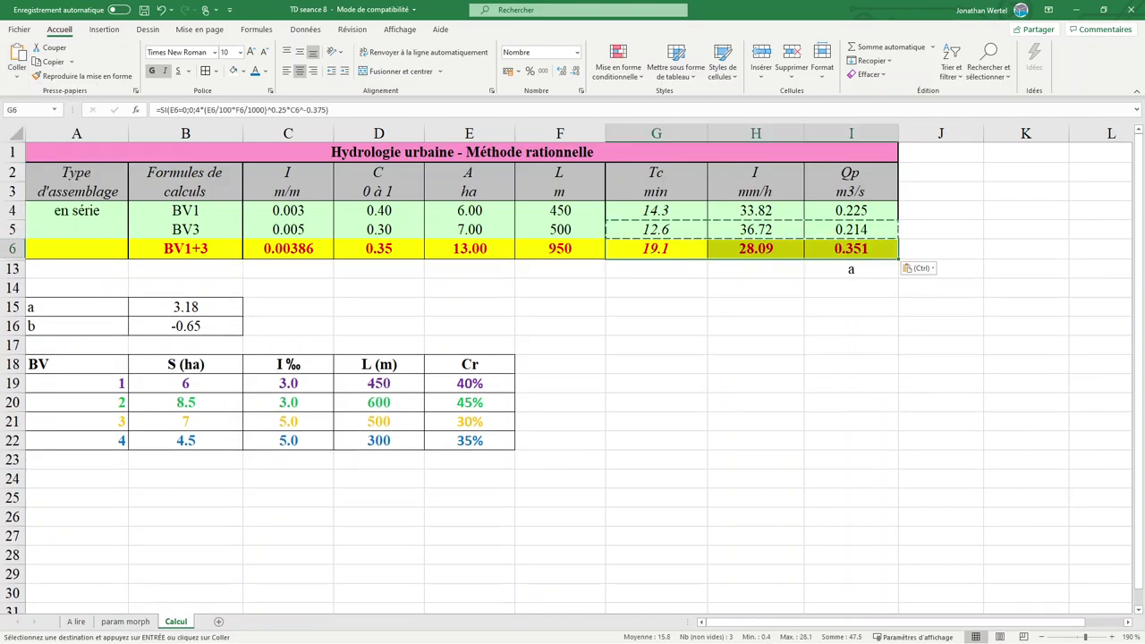
Inspect the BV1+3 rainfall intensity formula in H6 and the peak flow formula in I6
{"action": "left_click", "coordinate": [716, 324]}
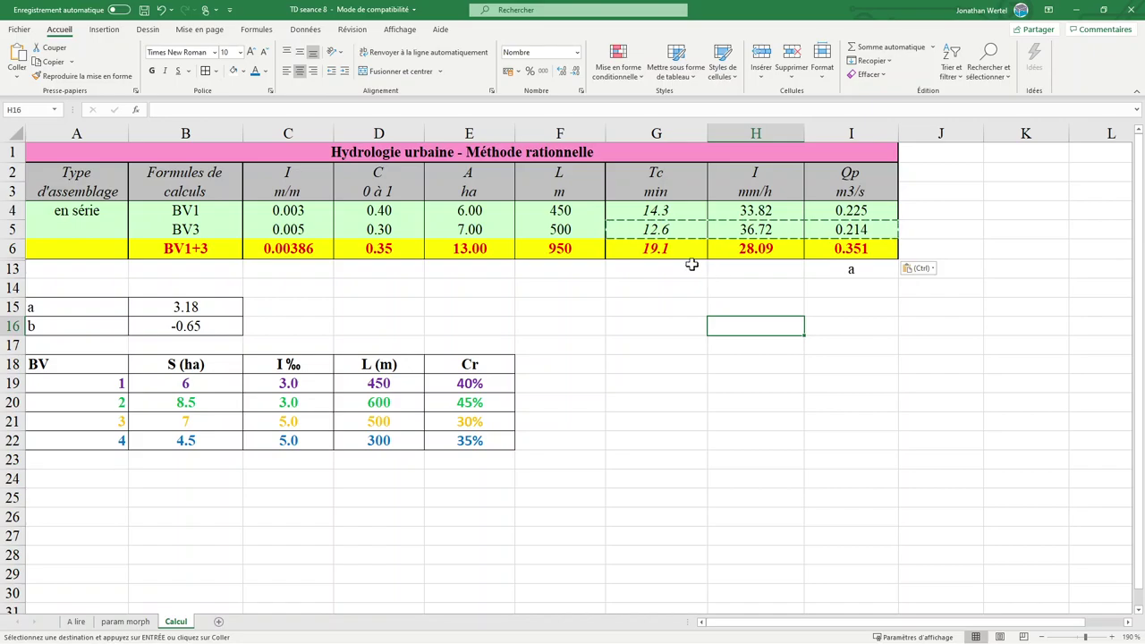
{"action": "double_click", "coordinate": [724, 252]}
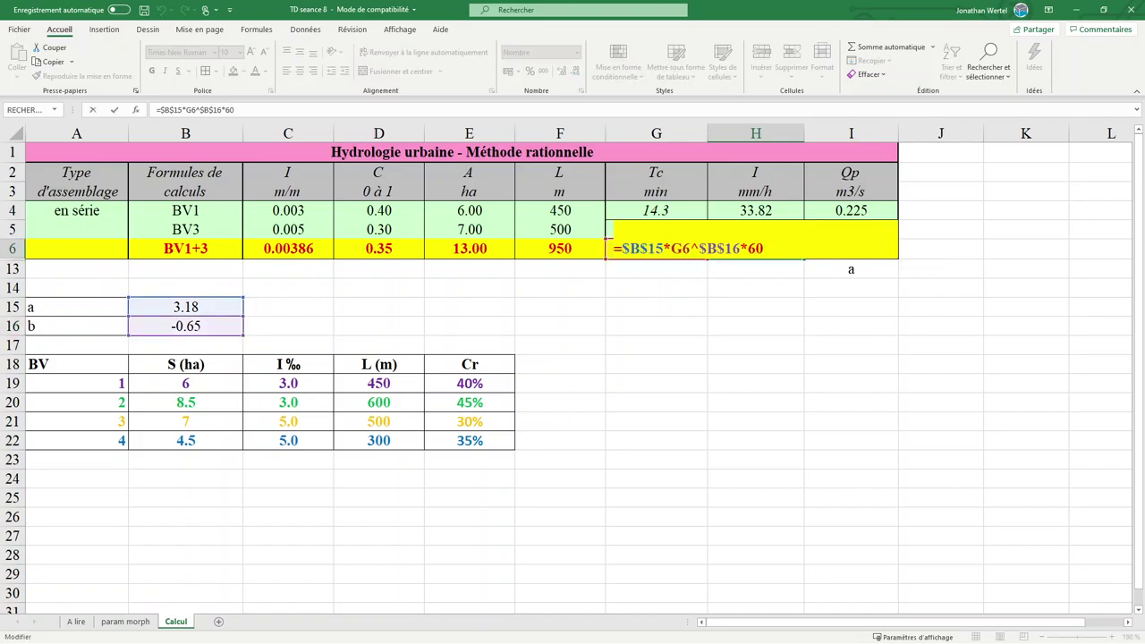
{"action": "key", "text": "Escape"}
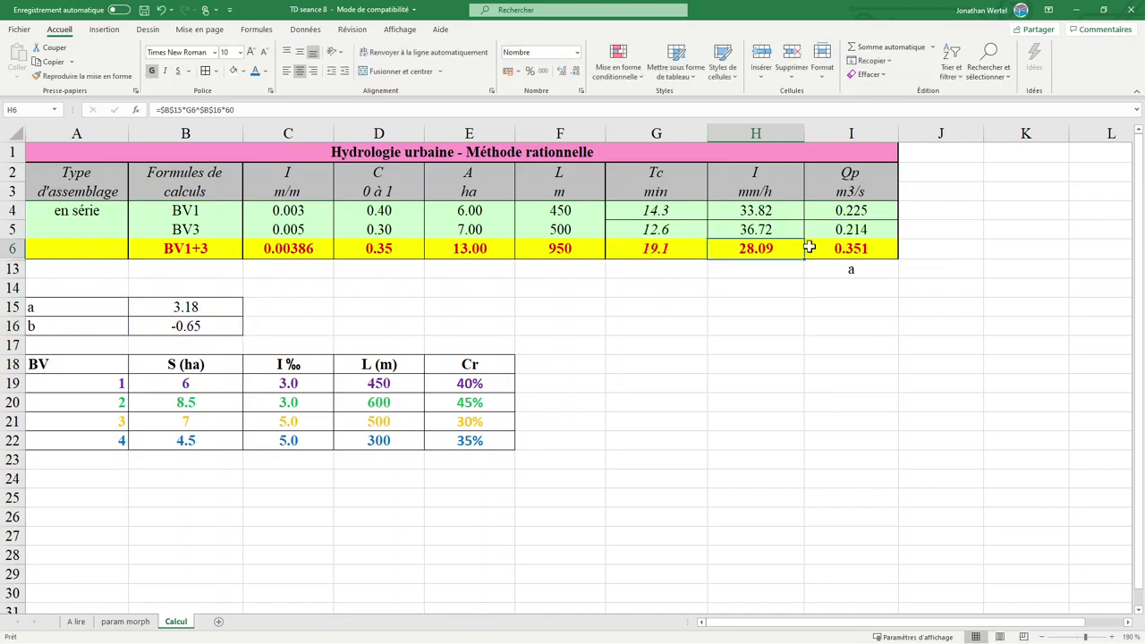
{"action": "left_click", "coordinate": [864, 249]}
Review the BV1+3 parameters and results, and compare the individual BV1 and BV3 peak flows with the combined Qp in I6
{"action": "left_click", "coordinate": [510, 314]}
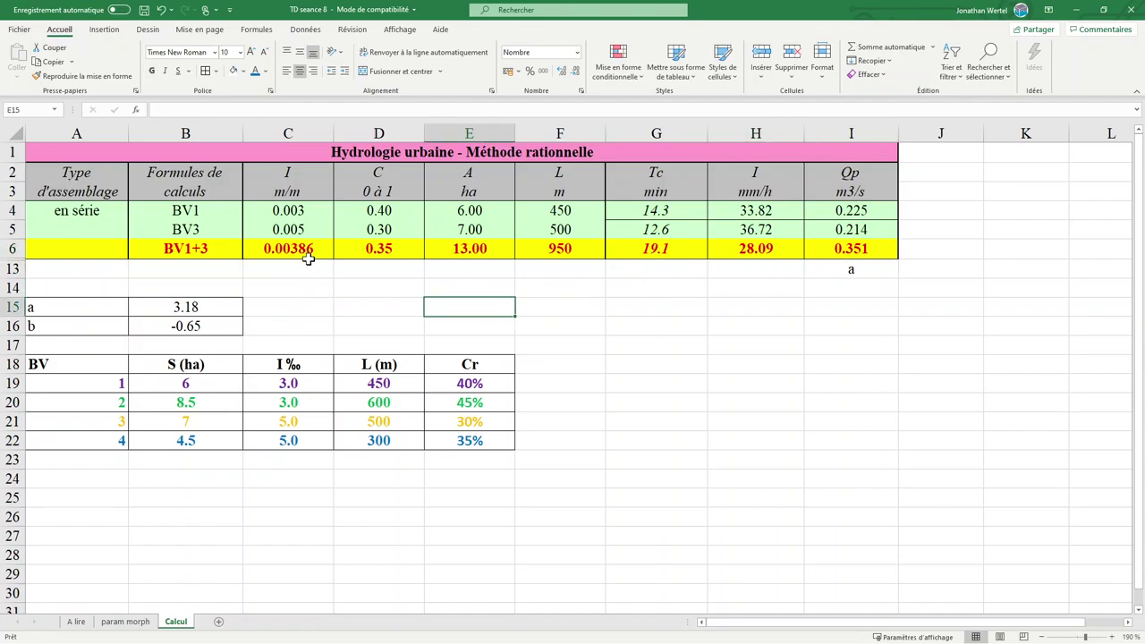
{"action": "left_click", "coordinate": [322, 250]}
{"action": "left_click_drag", "start_coordinate": [322, 251], "coordinate": [552, 248]}
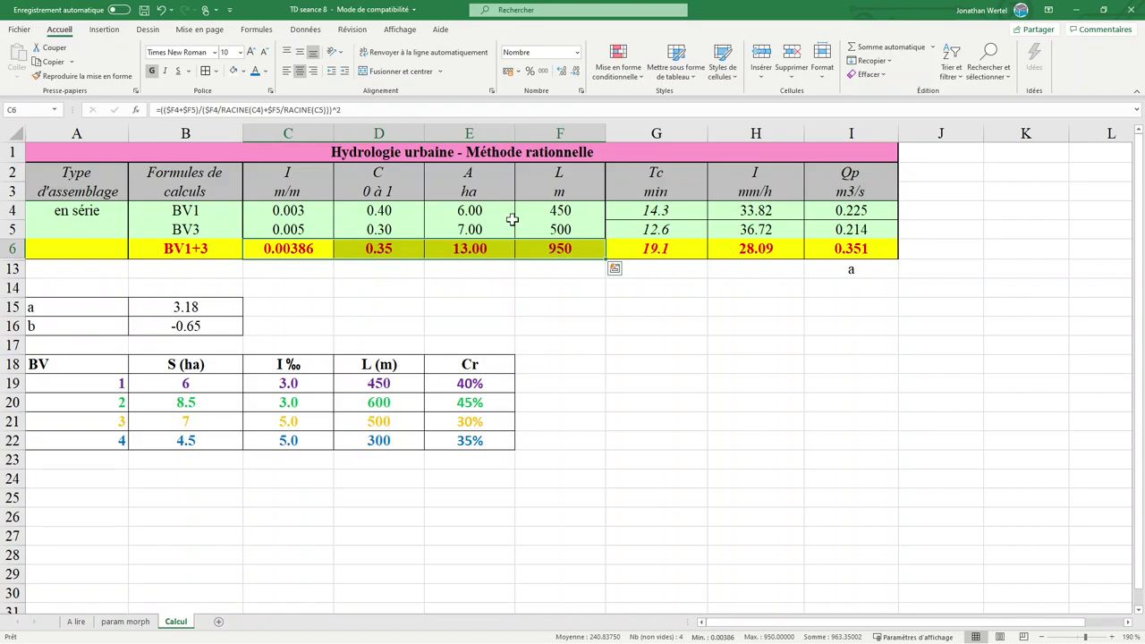
{"action": "left_click_drag", "start_coordinate": [687, 255], "coordinate": [810, 259]}
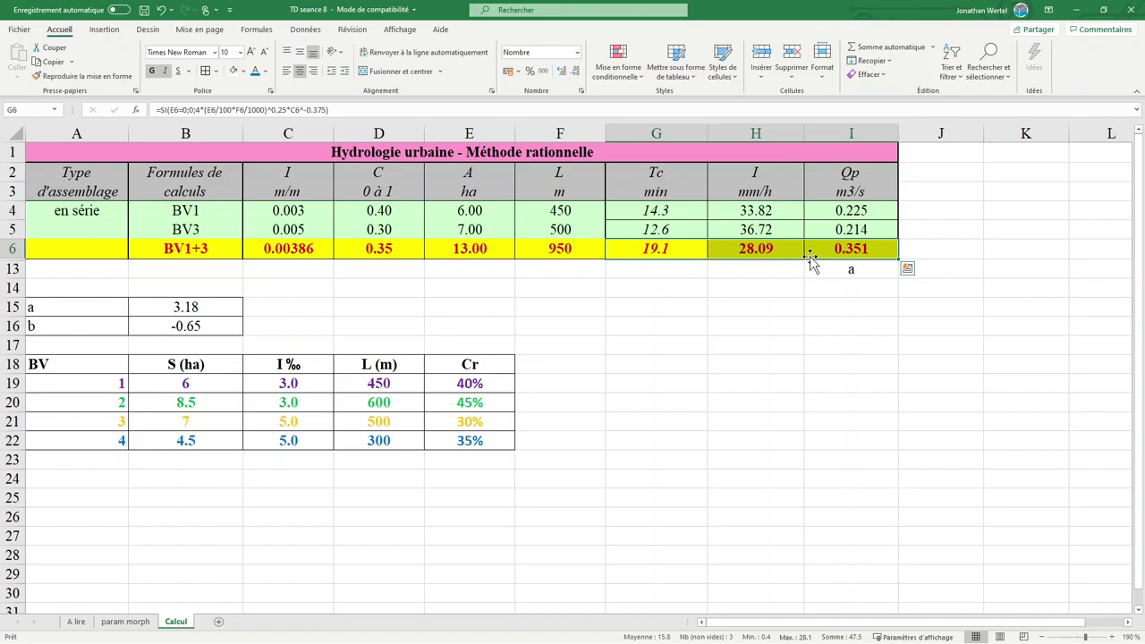
{"action": "left_click", "coordinate": [756, 421]}
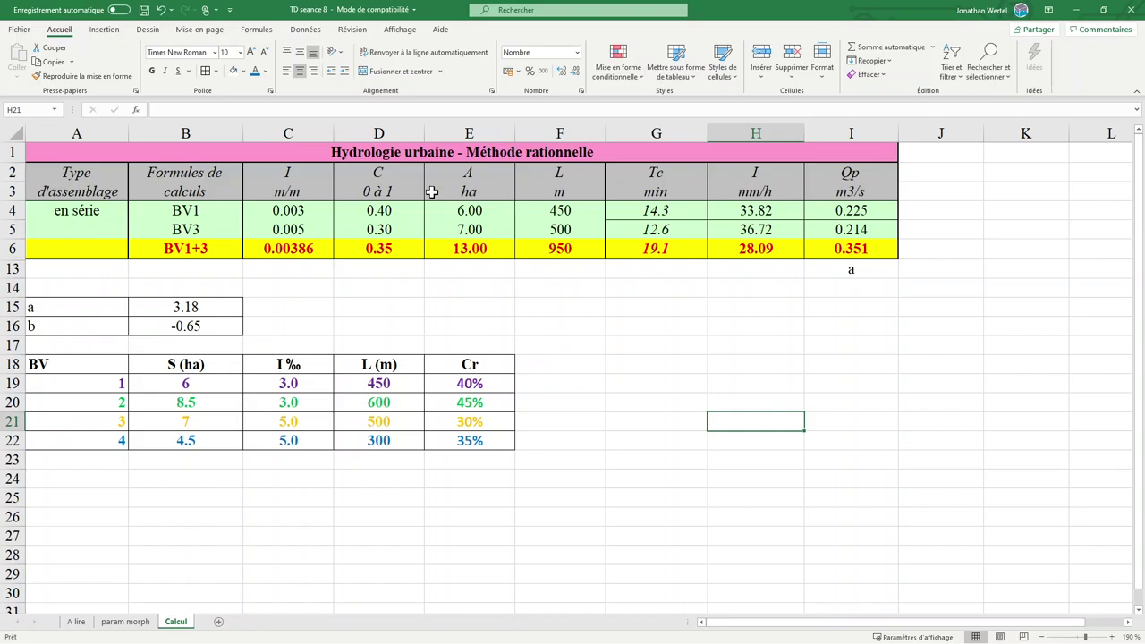
{"action": "left_click_drag", "start_coordinate": [881, 210], "coordinate": [879, 227]}
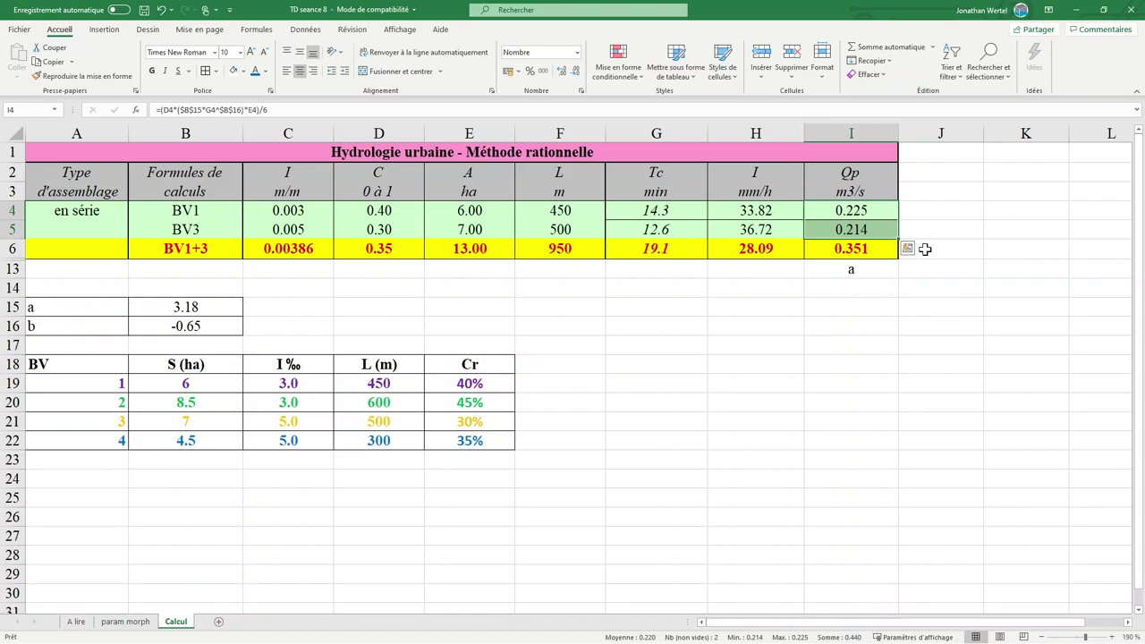
{"action": "left_click", "coordinate": [883, 250]}
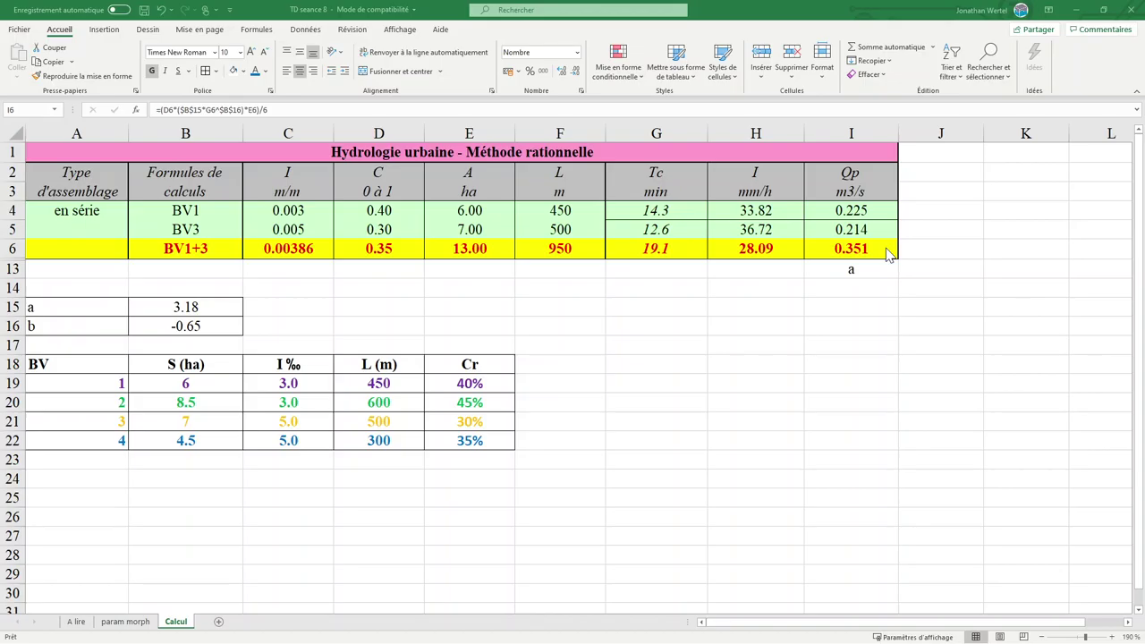
Compare the "Etapes de calcul" slide in PowerPoint with the series and parallel assembly rows in Excel
{"action": "key", "text": "alt+Tab"}
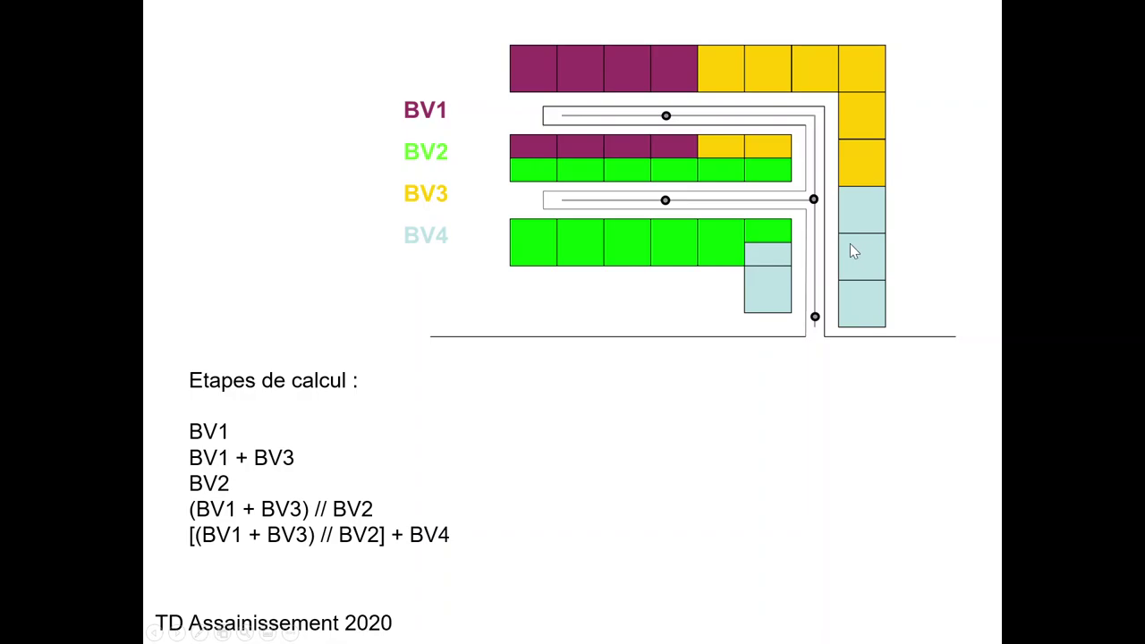
{"action": "key", "text": "alt+Tab"}
{"action": "left_click", "coordinate": [560, 344]}
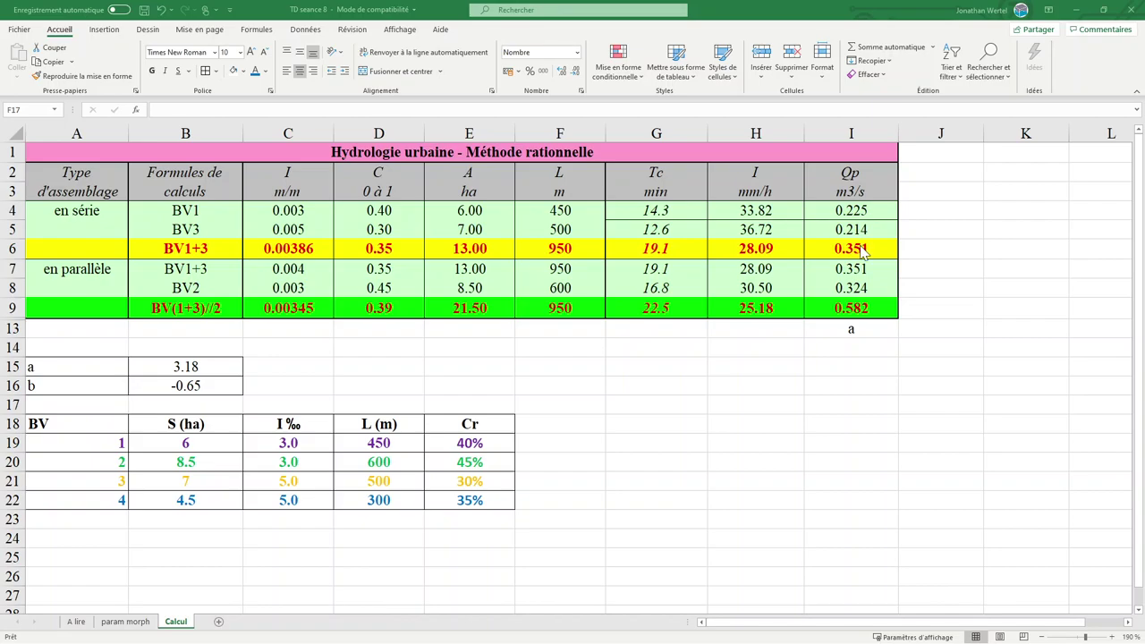
{"action": "key", "text": "alt+Tab"}
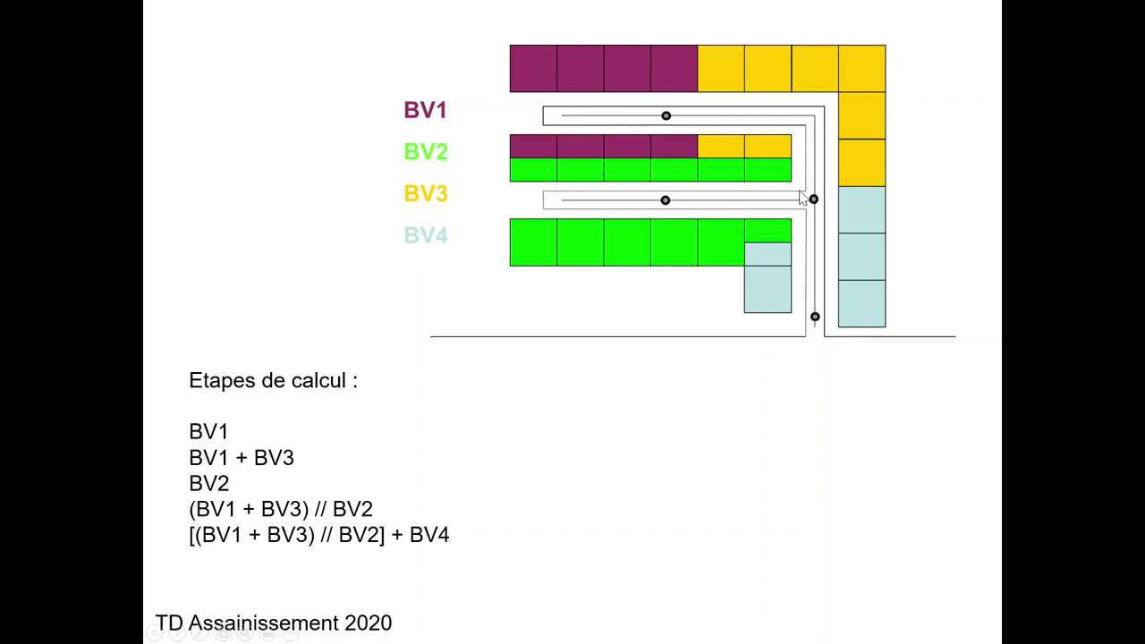
{"action": "key", "text": "alt+Tab"}
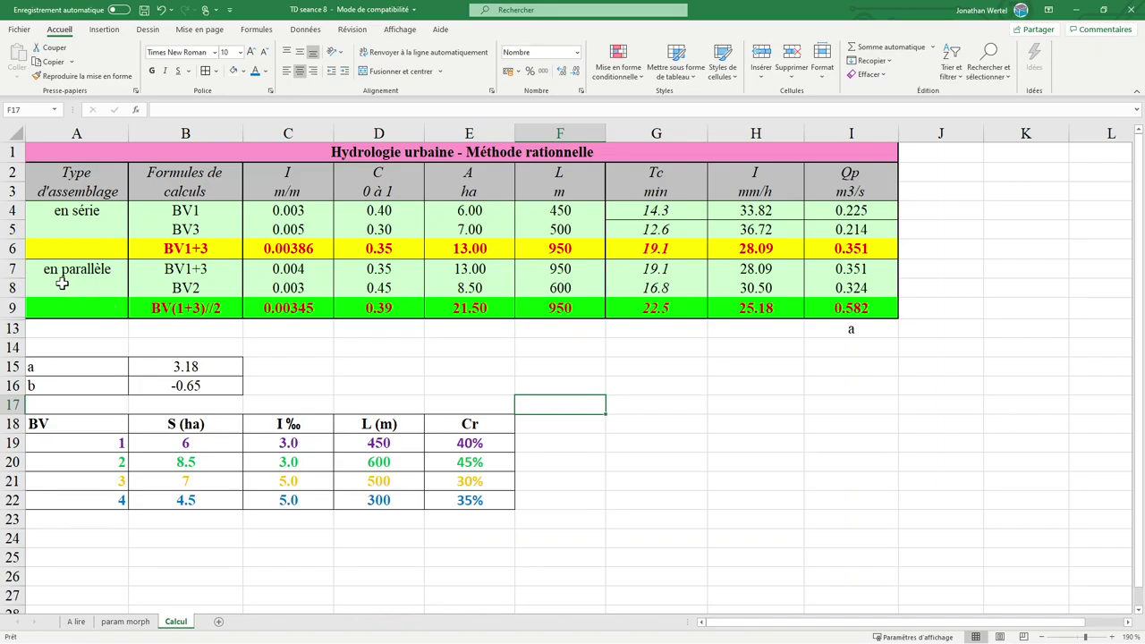
Check the source references of BV2's slope, coefficient, area and length in C8:F8 and its Tc, I and Qp formulas in G8:I8
{"action": "left_click", "coordinate": [13, 287]}
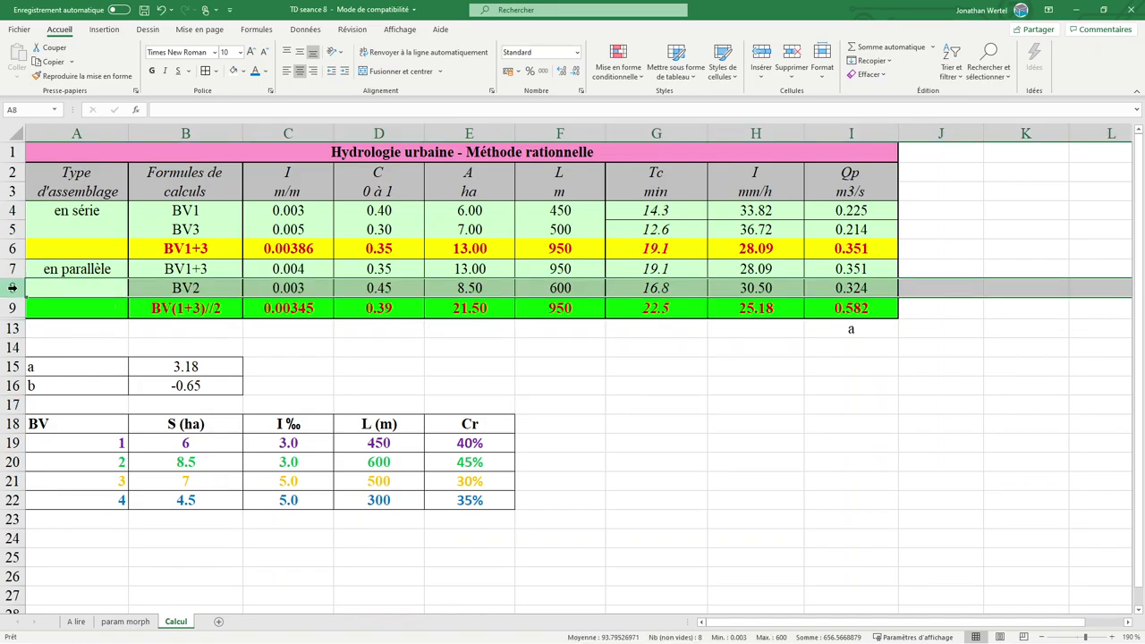
{"action": "left_click", "coordinate": [883, 287]}
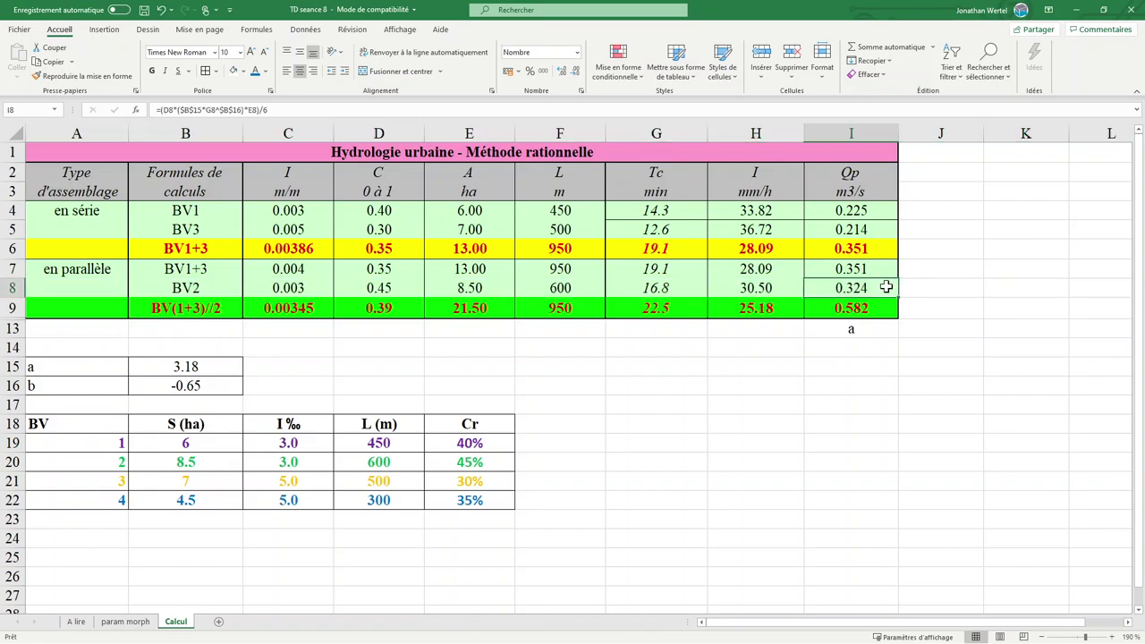
{"action": "double_click", "coordinate": [295, 287]}
{"action": "key", "text": "Return"}
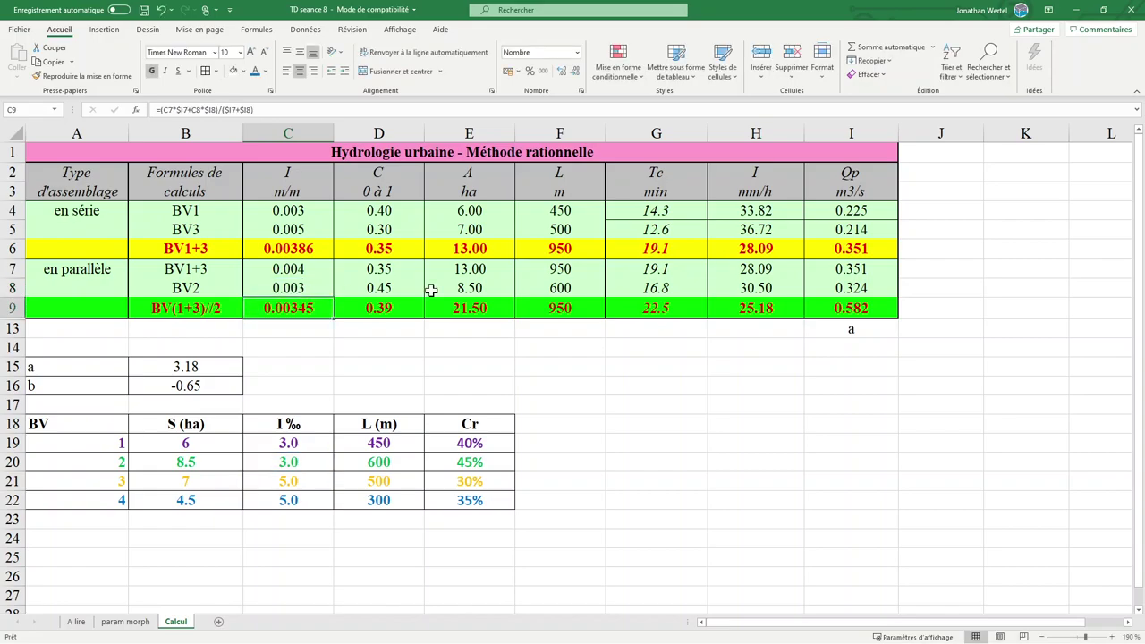
{"action": "double_click", "coordinate": [416, 288]}
{"action": "key", "text": "Return"}
{"action": "double_click", "coordinate": [447, 288]}
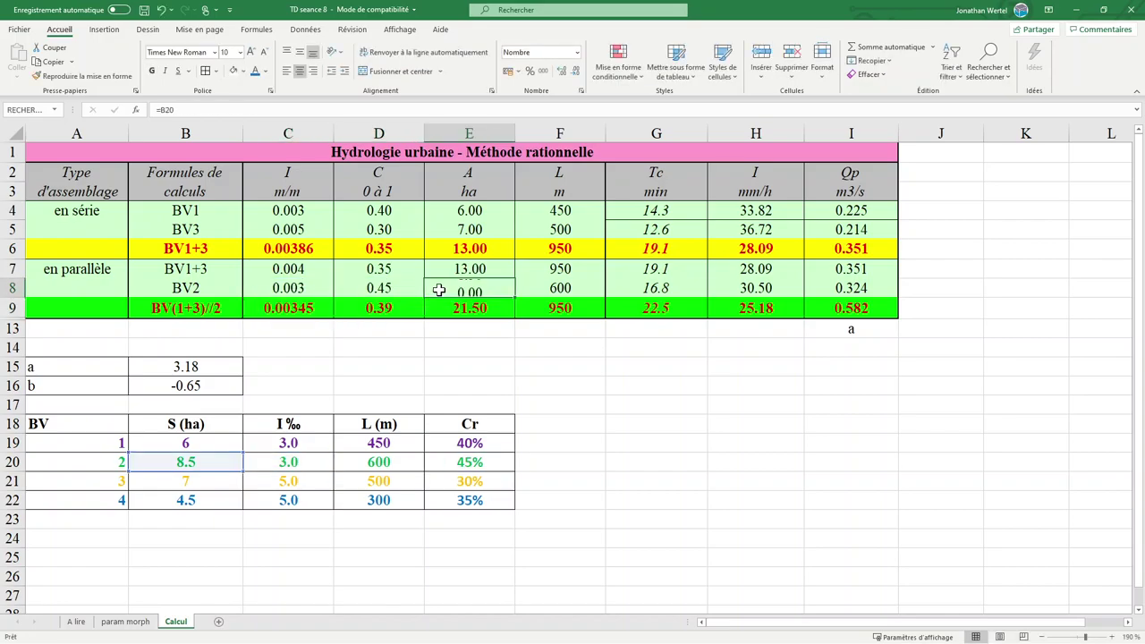
{"action": "key", "text": "Return"}
{"action": "double_click", "coordinate": [583, 288]}
{"action": "key", "text": "Return"}
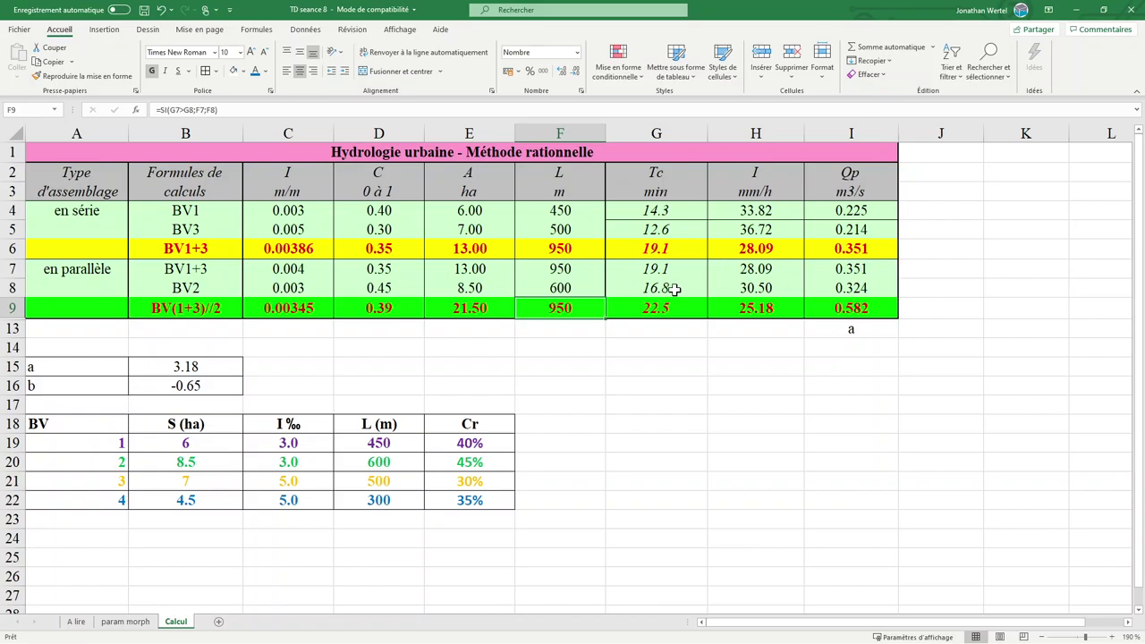
{"action": "left_click_drag", "start_coordinate": [673, 288], "coordinate": [836, 285]}
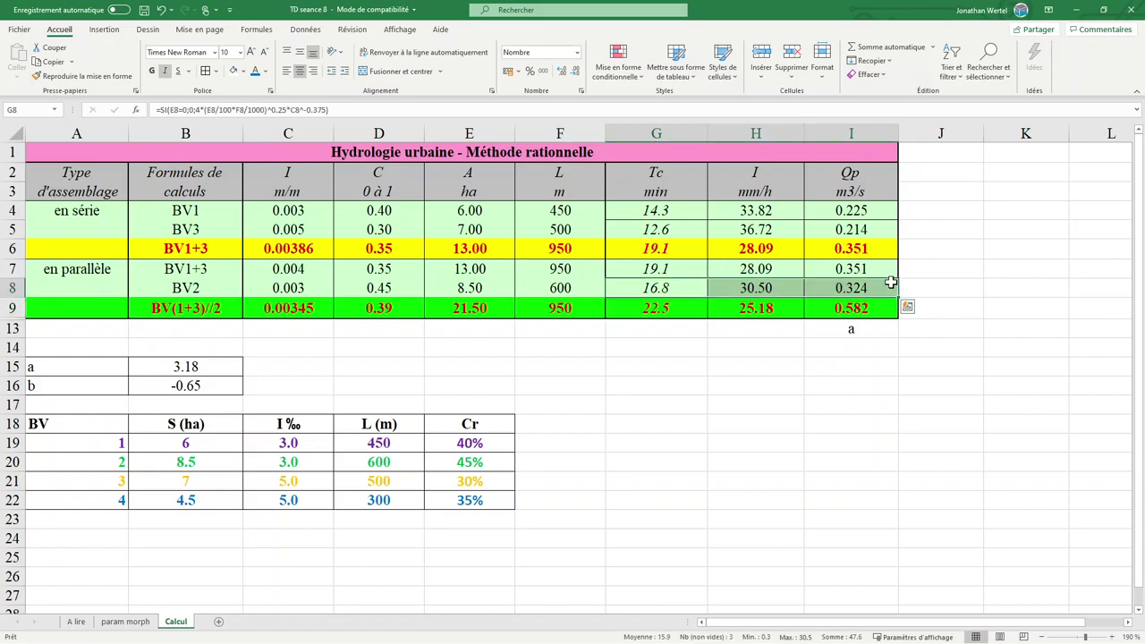
{"action": "left_click", "coordinate": [881, 288]}
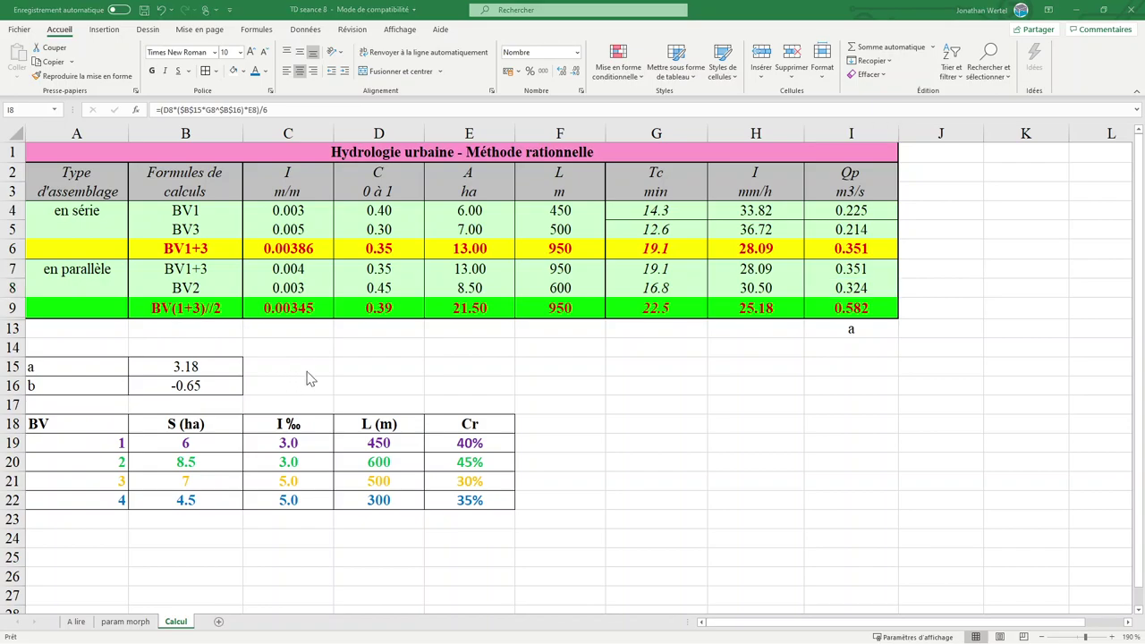
Check the (BV1 + BV3) // BV2 step on the PowerPoint slide, and return to the BV1+3 row 7 in Excel
{"action": "key", "text": "alt+Tab"}
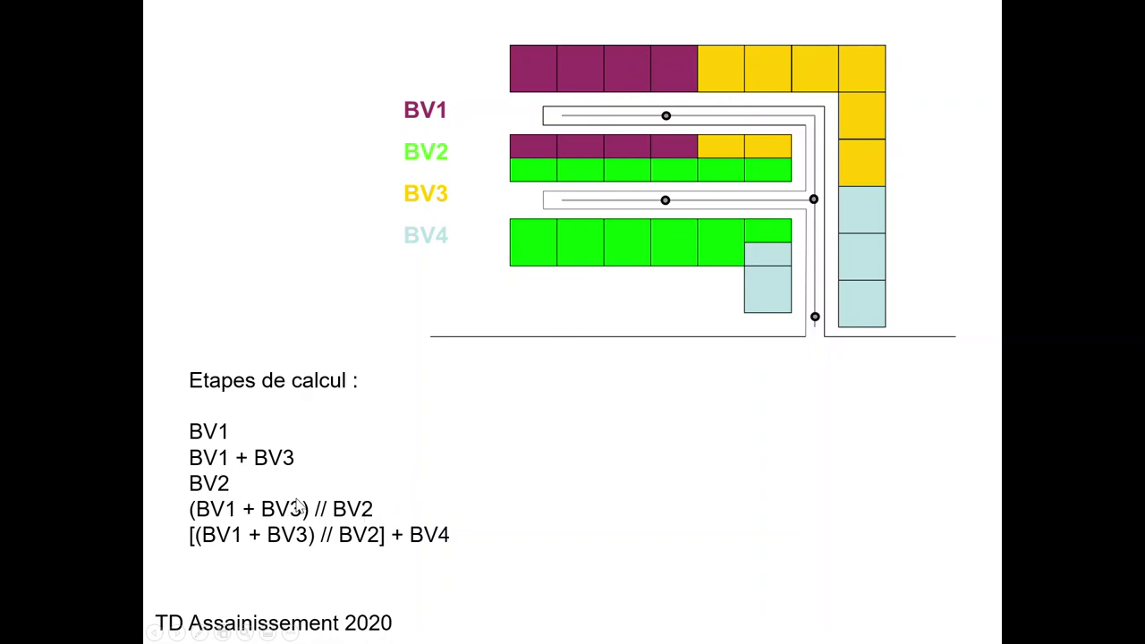
{"action": "key", "text": "alt+Tab"}
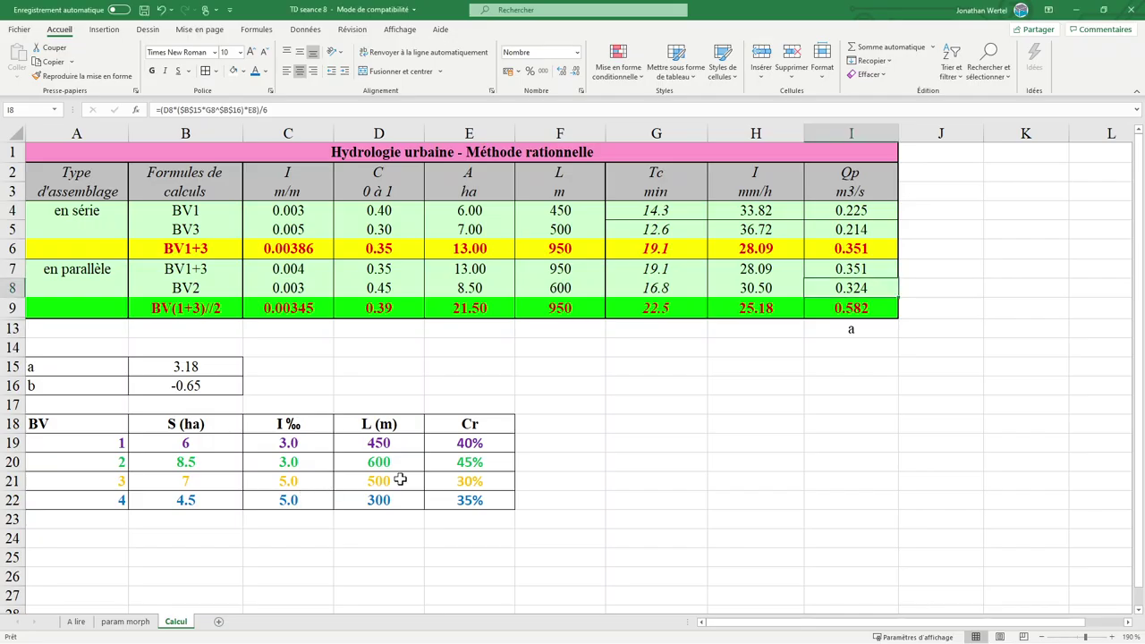
{"action": "left_click", "coordinate": [9, 268]}
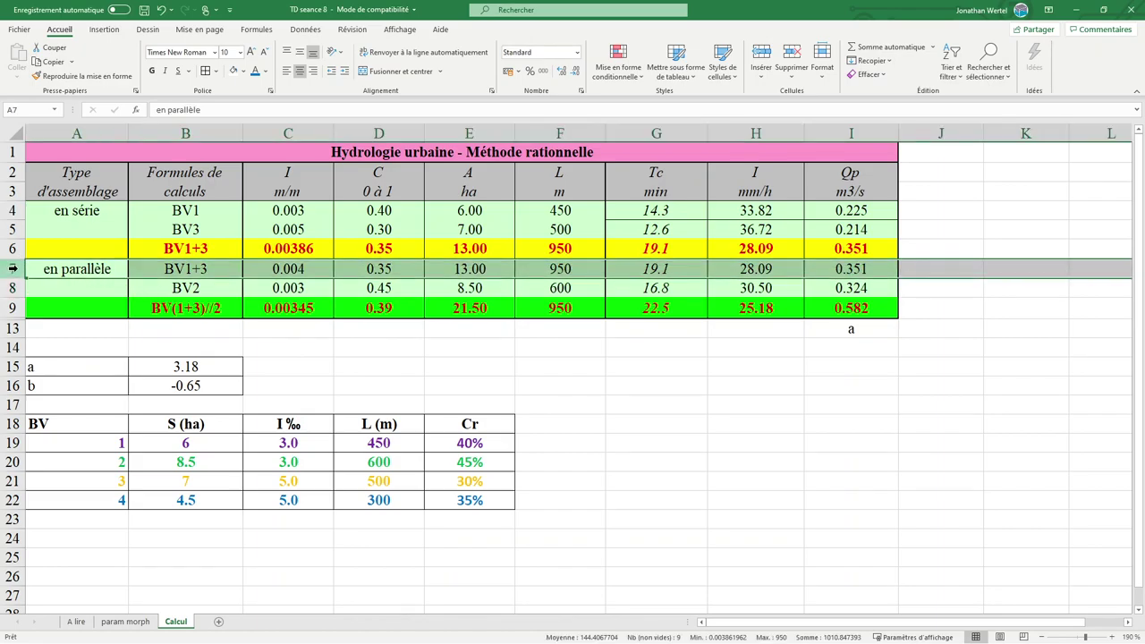
Copy the cell formatting of G7:I8 onto the BV1 and BV3 result cells G4:I5
{"action": "left_click", "coordinate": [687, 425]}
{"action": "left_click_drag", "start_coordinate": [668, 271], "coordinate": [841, 283]}
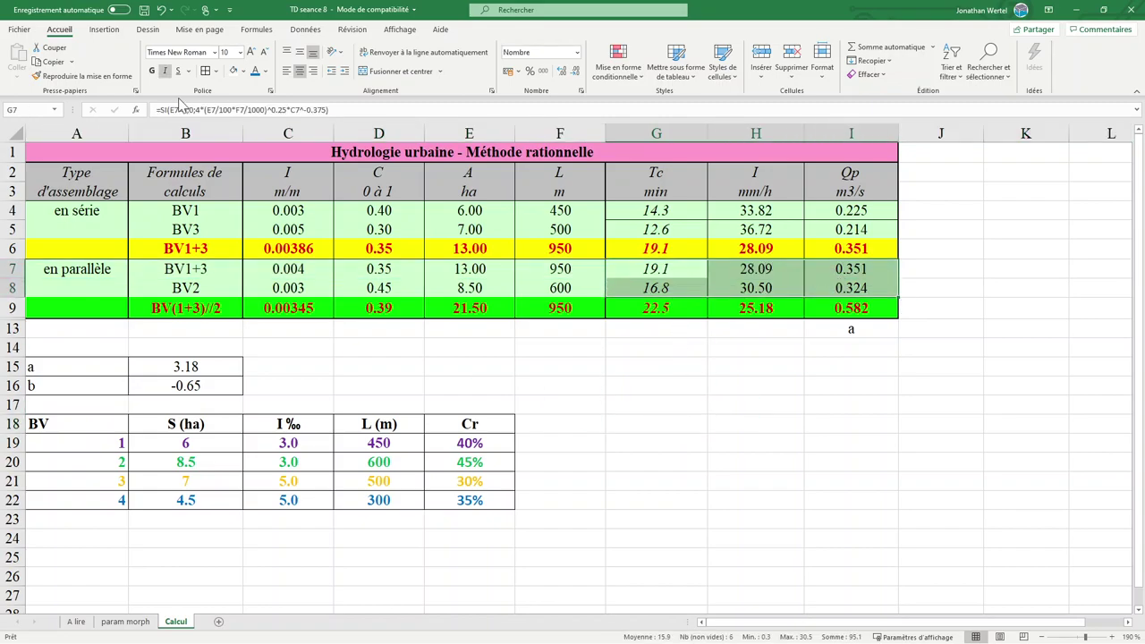
{"action": "left_click", "coordinate": [80, 76]}
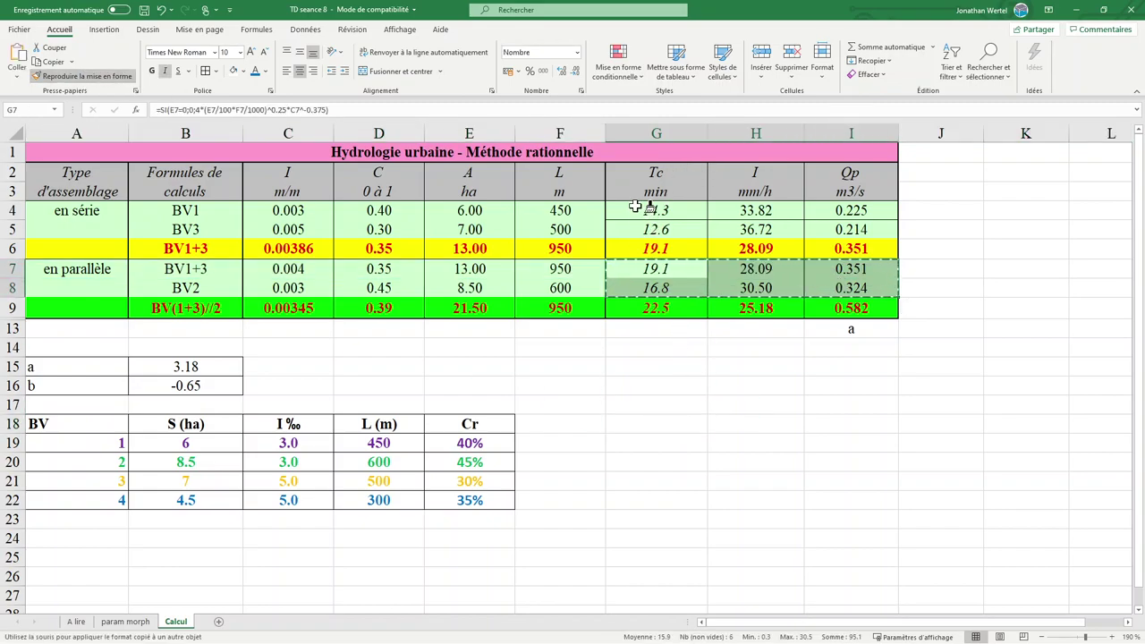
{"action": "left_click_drag", "start_coordinate": [651, 211], "coordinate": [830, 227]}
{"action": "left_click", "coordinate": [1020, 287]}
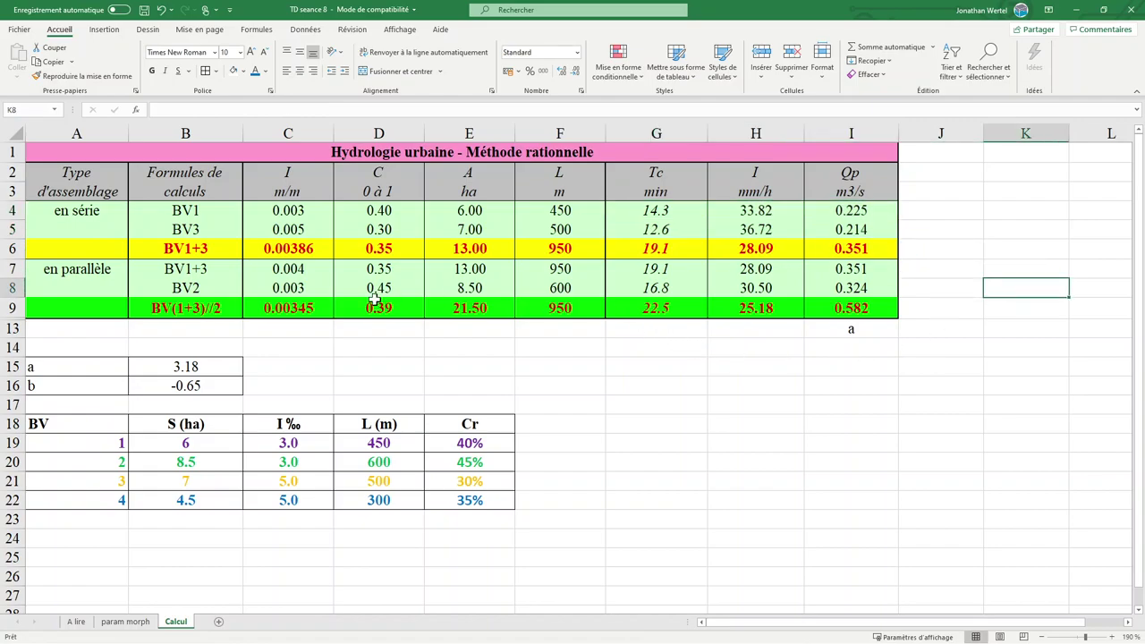
Check the source references of the BV1+3 slope and runoff coefficient in C7 and D7 of the parallel block
{"action": "left_click", "coordinate": [10, 269]}
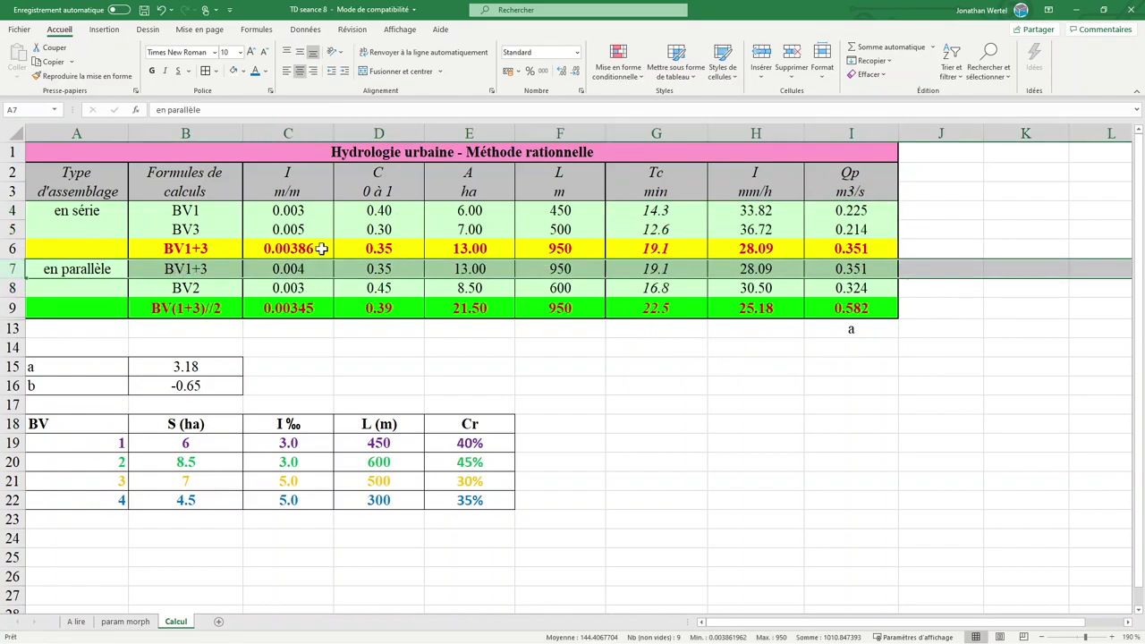
{"action": "left_click", "coordinate": [371, 270]}
{"action": "left_click", "coordinate": [325, 270]}
{"action": "type", "text": "=C6"}
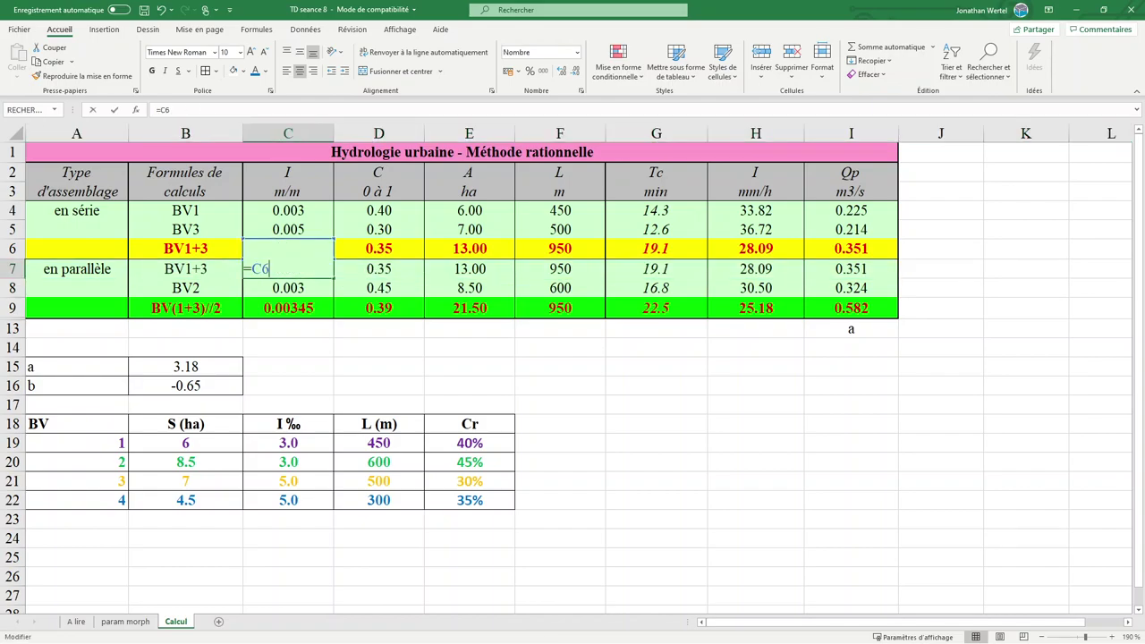
{"action": "key", "text": "Return"}
{"action": "double_click", "coordinate": [376, 268]}
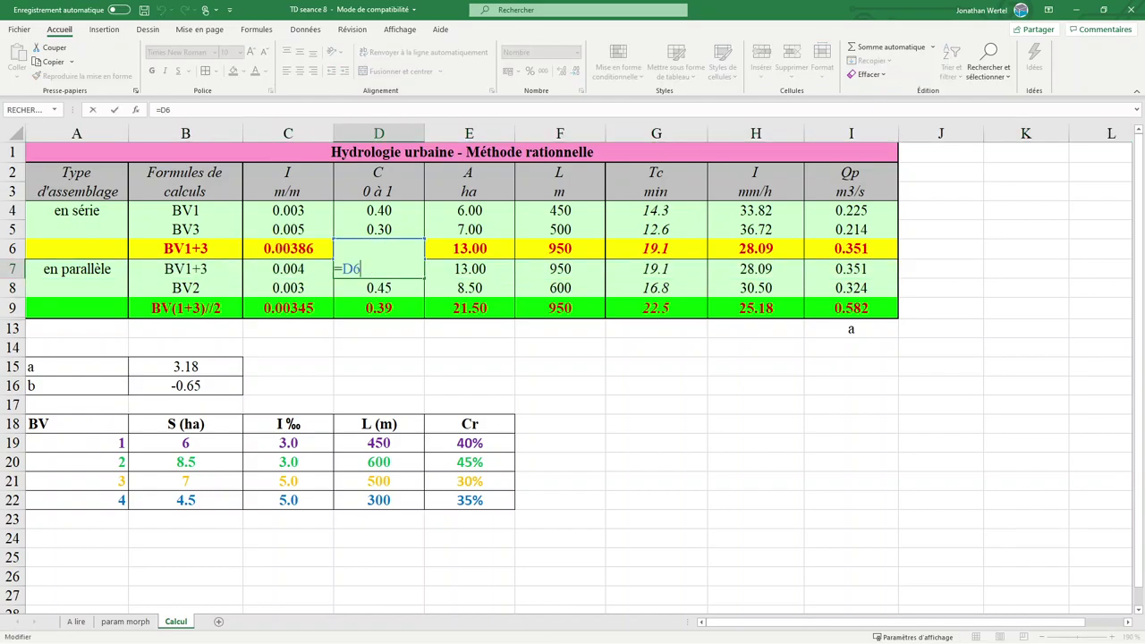
{"action": "key", "text": "Return"}
{"action": "left_click", "coordinate": [473, 270]}
Display the BV1+3 slope in C7 with five decimal places
{"action": "left_click", "coordinate": [287, 269]}
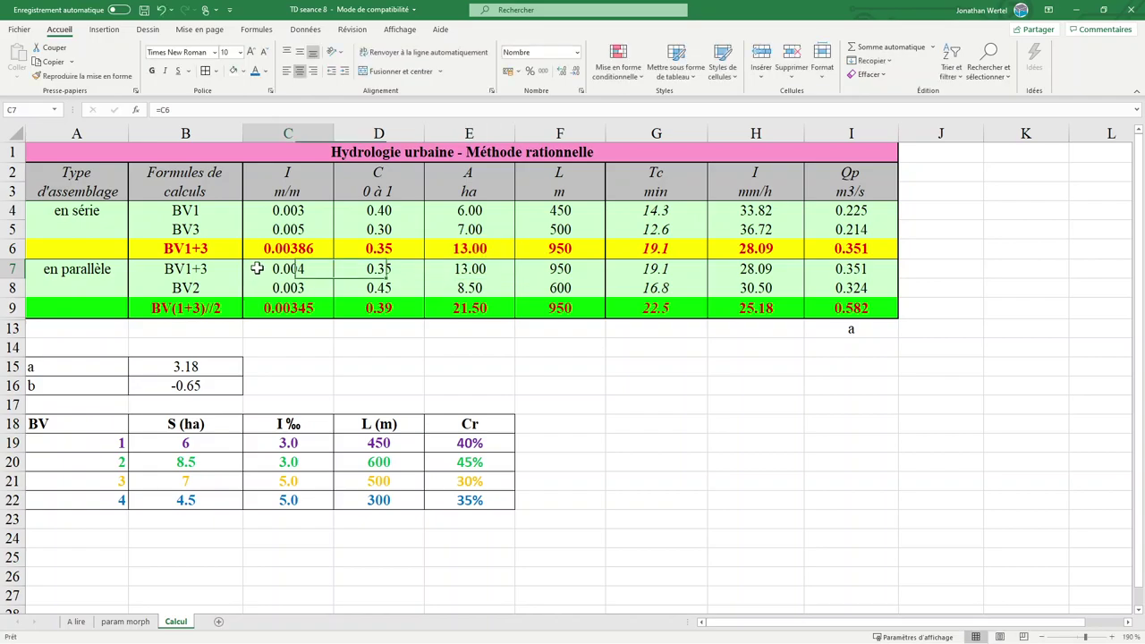
{"action": "left_click", "coordinate": [575, 72]}
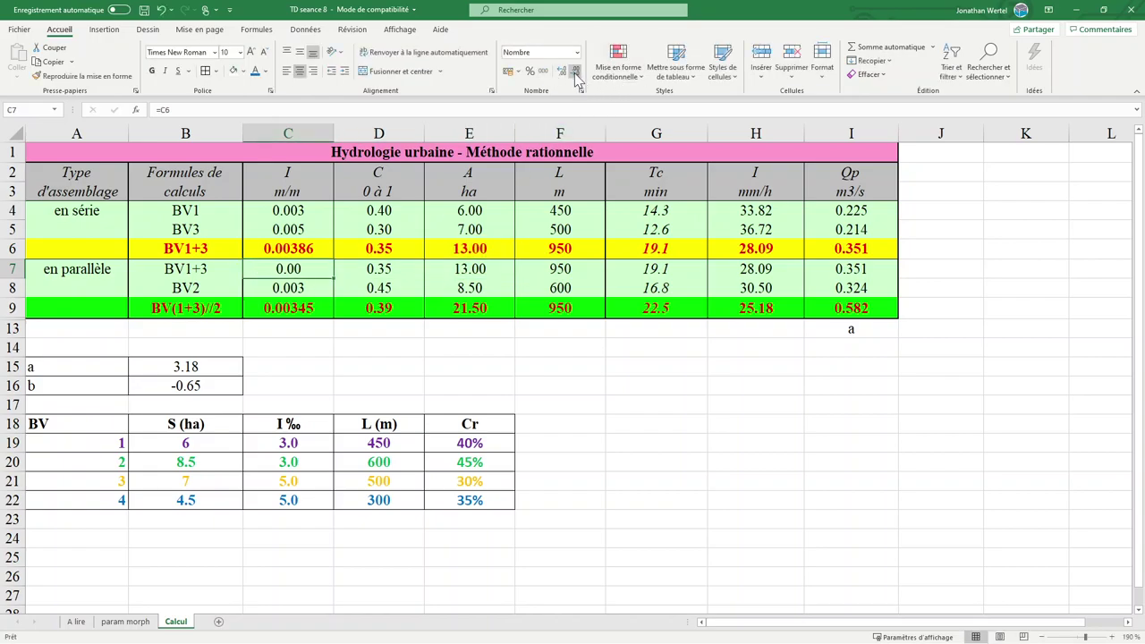
{"action": "left_click", "coordinate": [562, 71]}
{"action": "left_click", "coordinate": [561, 71]}
{"action": "left_click", "coordinate": [562, 71]}
{"action": "left_click", "coordinate": [670, 391]}
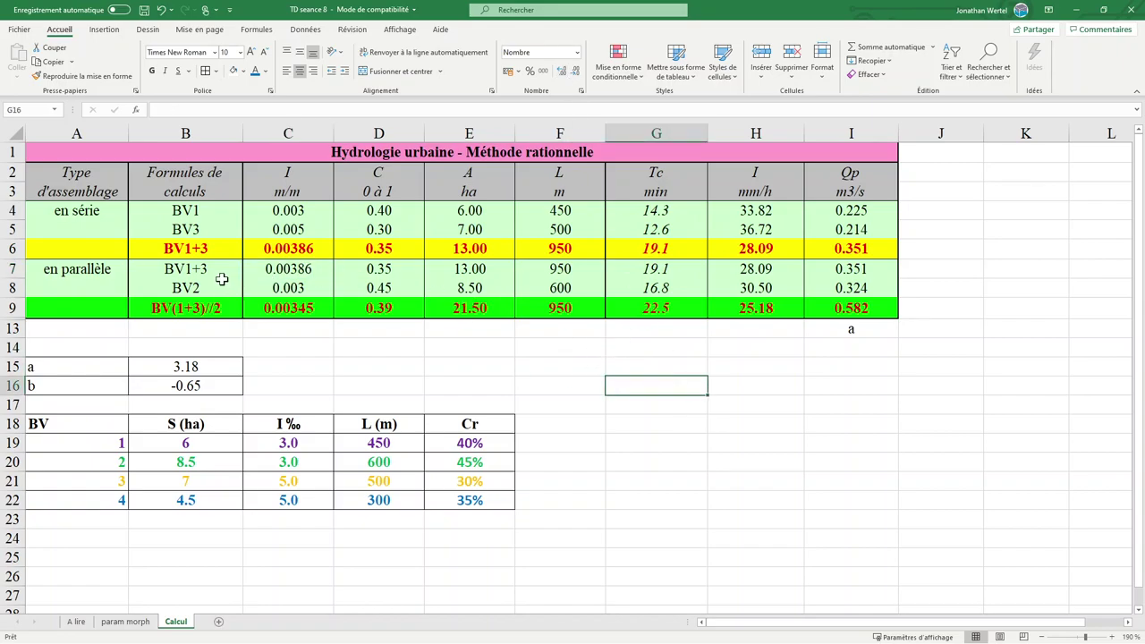
Review parallel assembly rows 7 to 9 and check the equivalent area formula in E9
{"action": "left_click", "coordinate": [10, 269]}
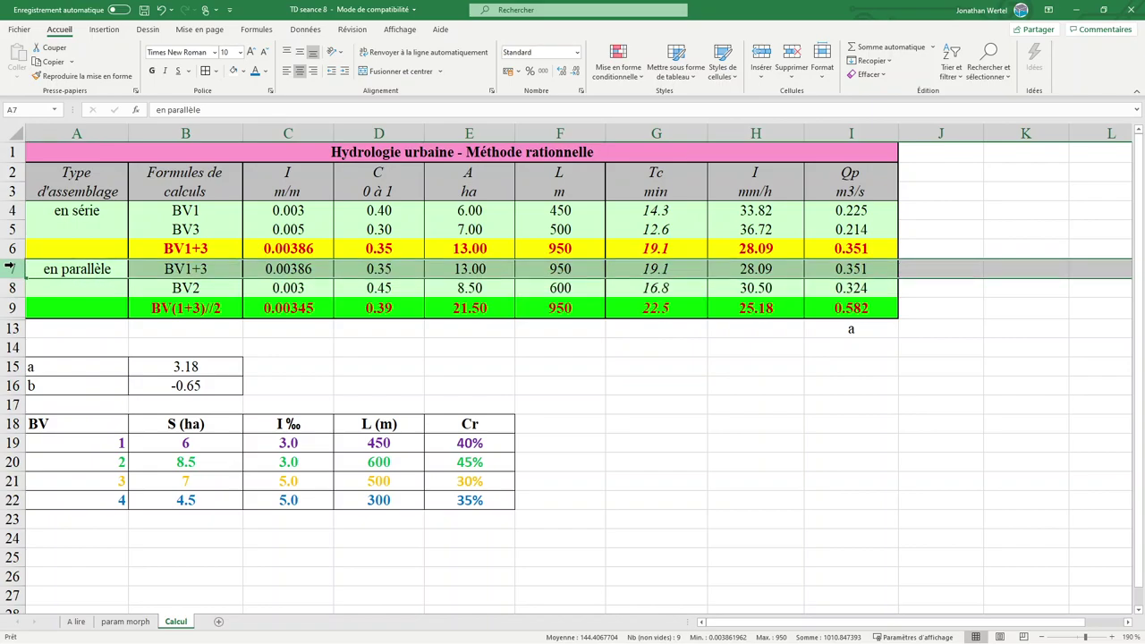
{"action": "left_click", "coordinate": [11, 288]}
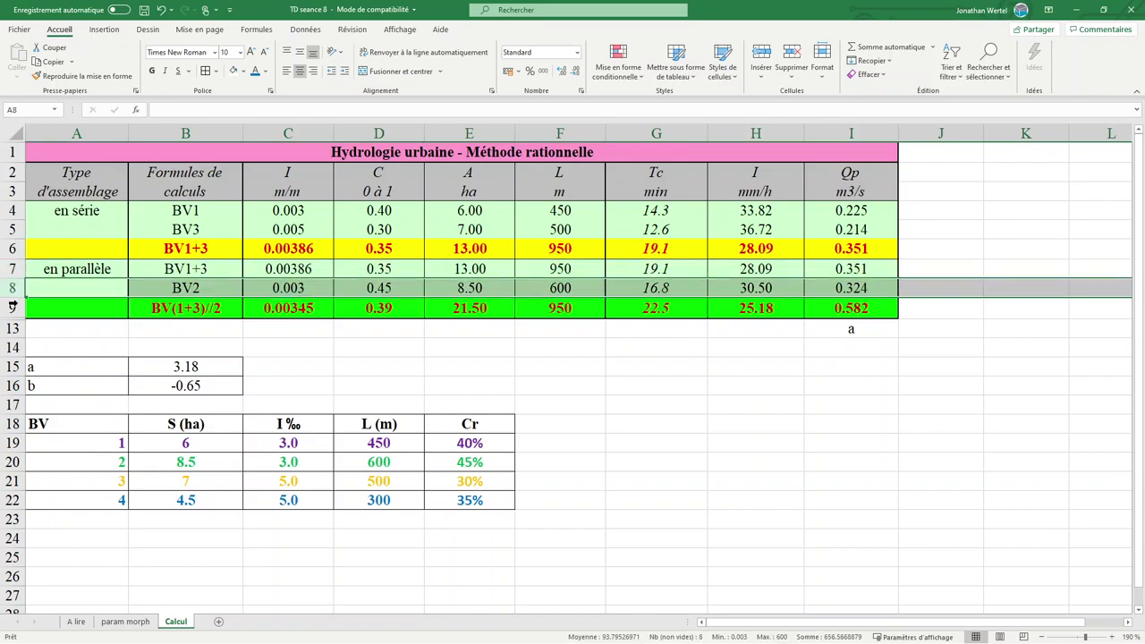
{"action": "left_click", "coordinate": [13, 306]}
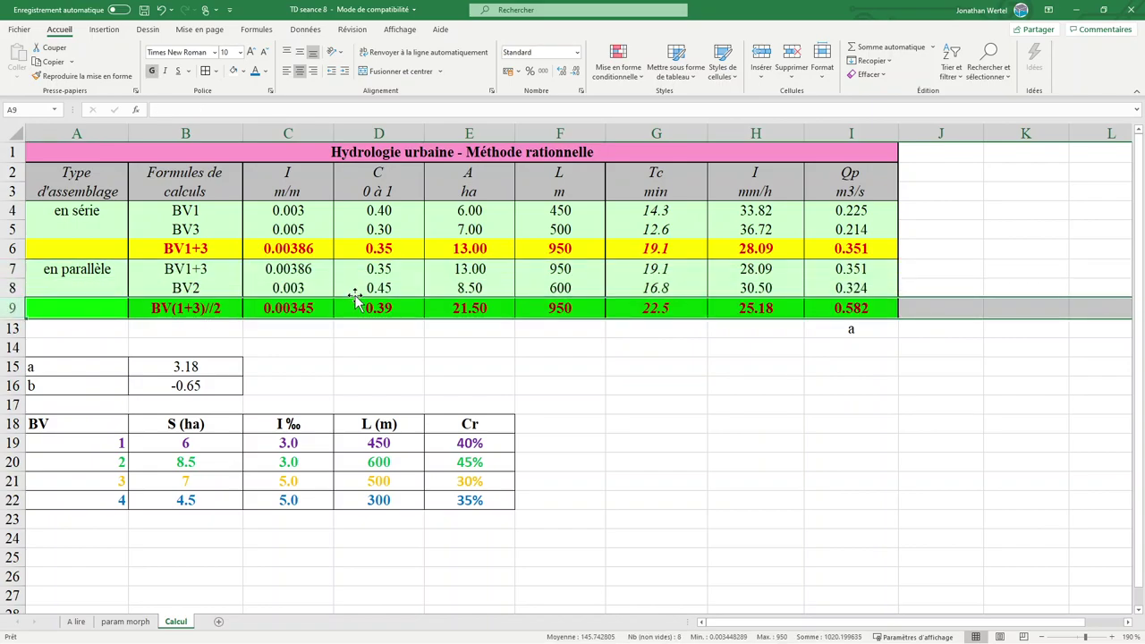
{"action": "left_click", "coordinate": [366, 342]}
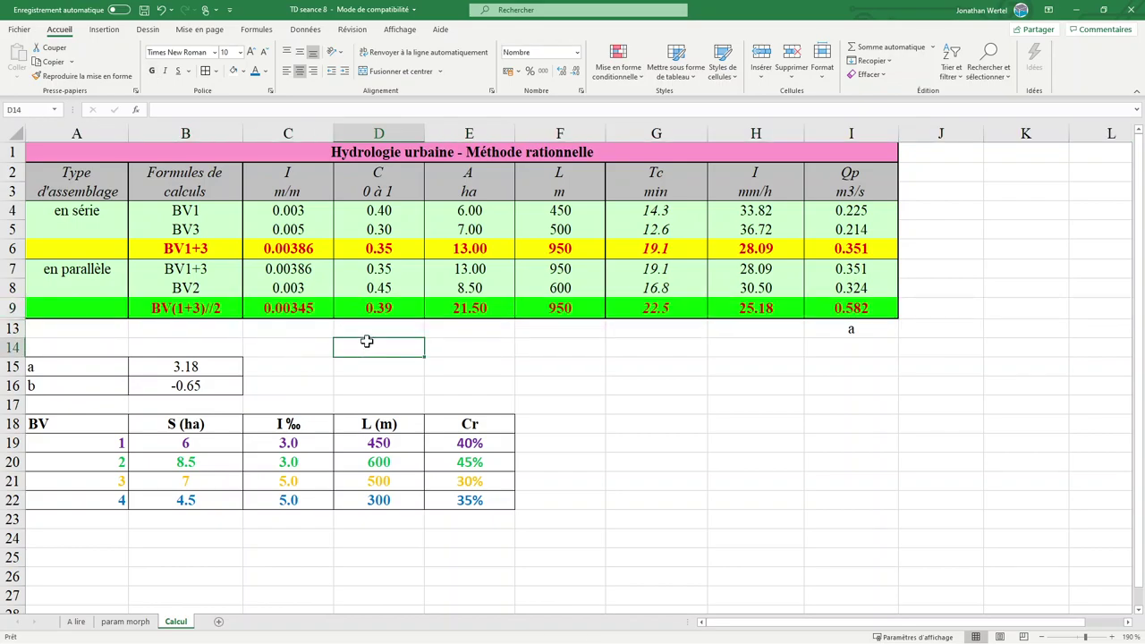
{"action": "left_click", "coordinate": [492, 308]}
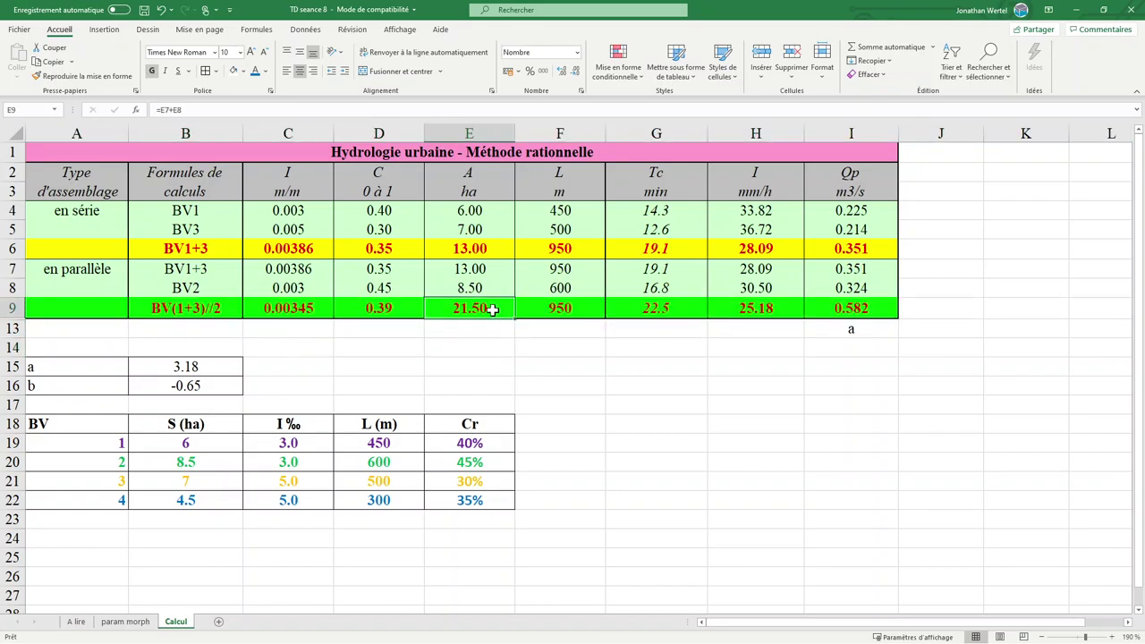
{"action": "key", "text": "F2"}
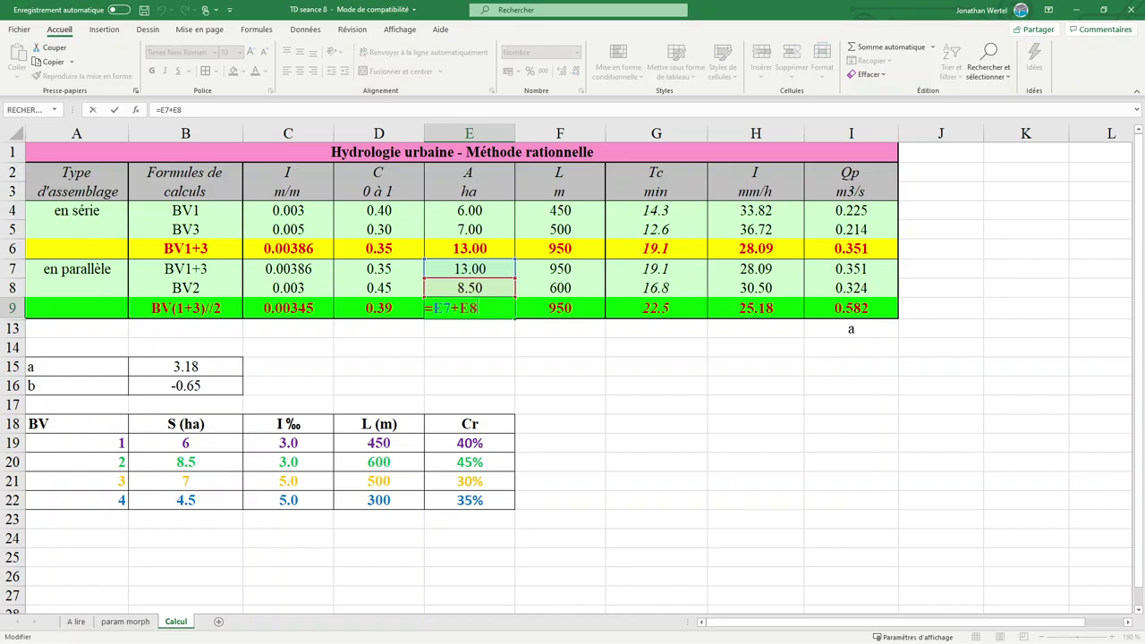
{"action": "key", "text": "Return"}
Compare the equivalent length formula in F9 with the parallel catchment formulas on PowerPoint slide 60, and return to Excel
{"action": "left_click", "coordinate": [552, 307]}
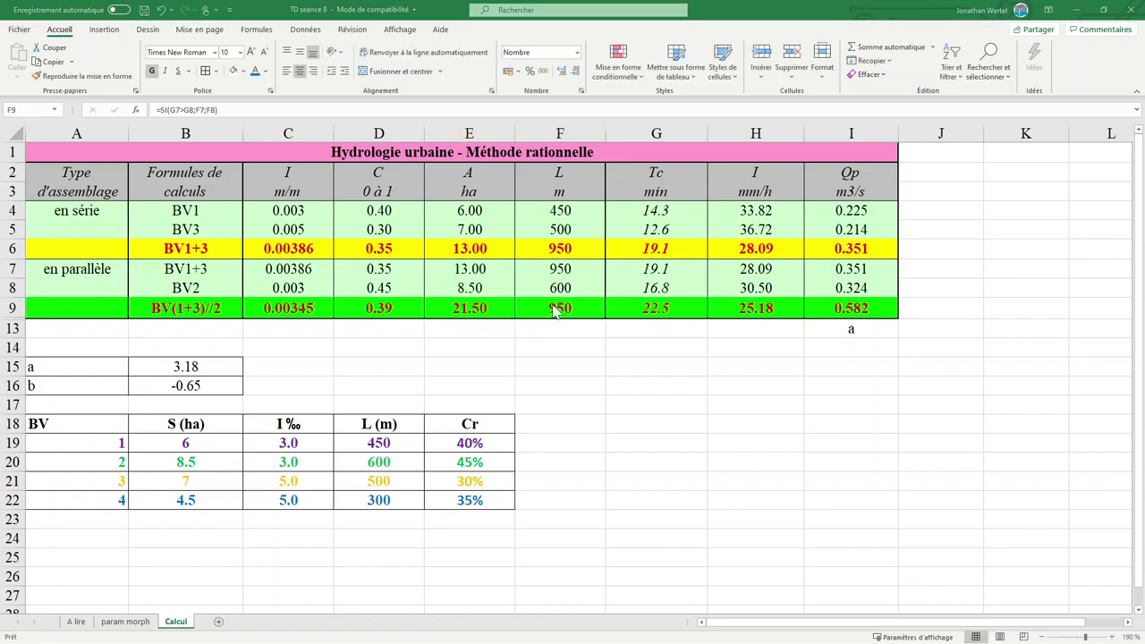
{"action": "key", "text": "alt+Tab"}
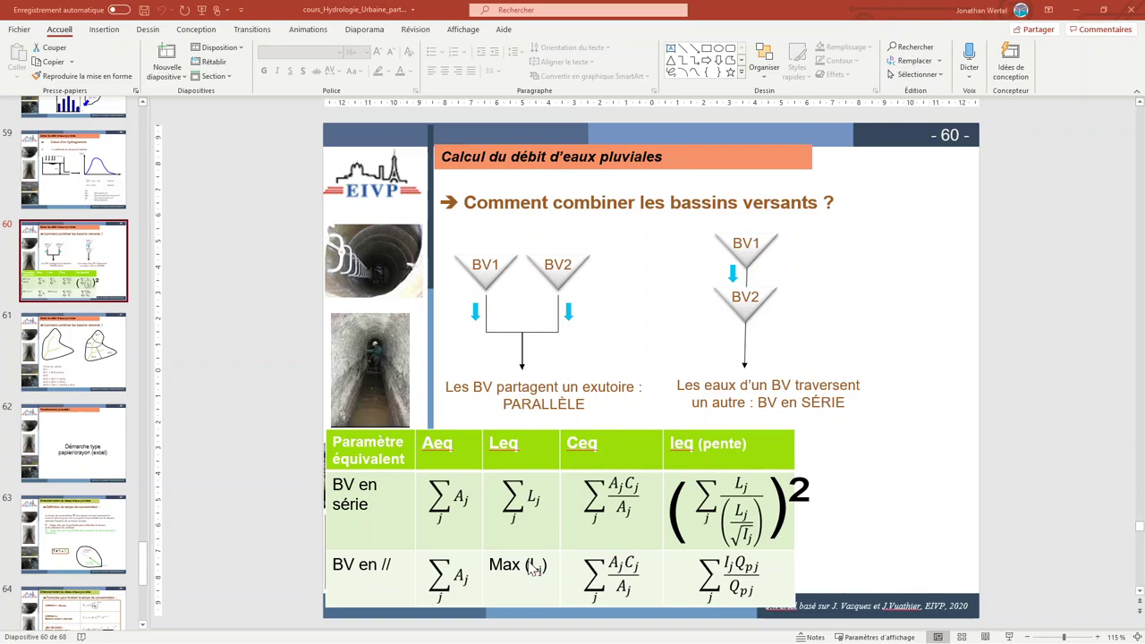
{"action": "key", "text": "alt+Tab"}
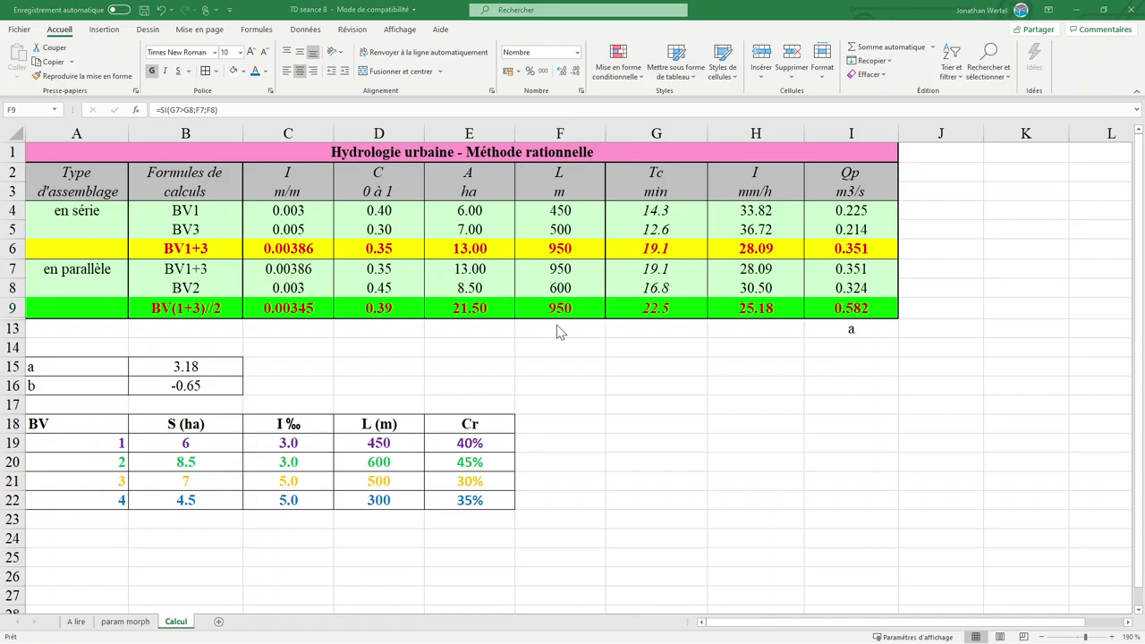
{"action": "key", "text": "alt+Tab"}
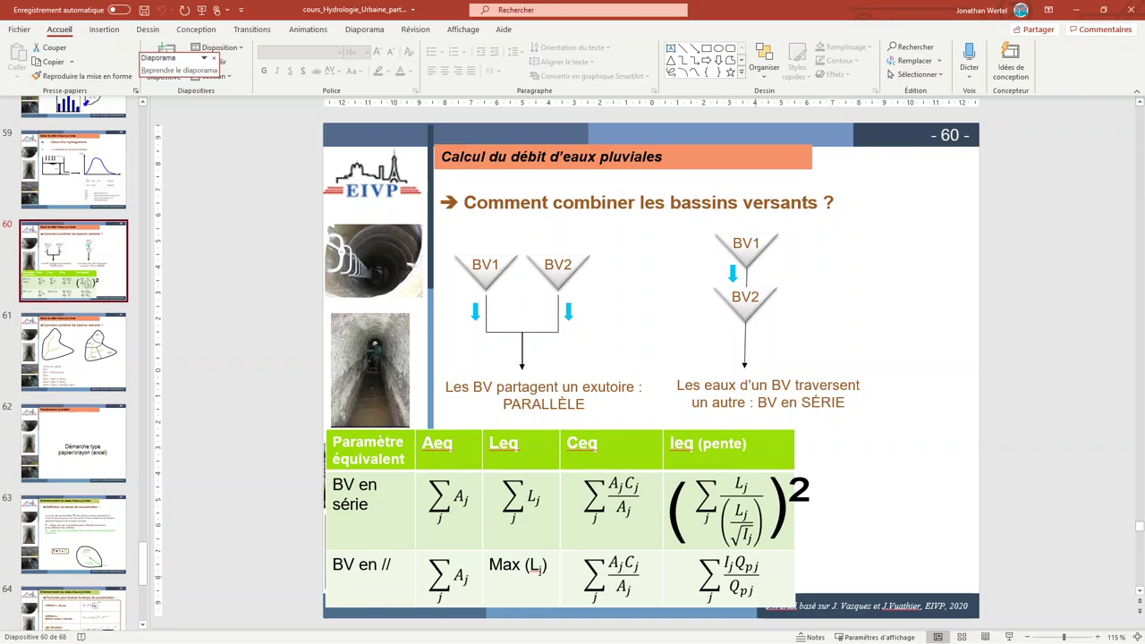
{"action": "key", "text": "alt+Tab"}
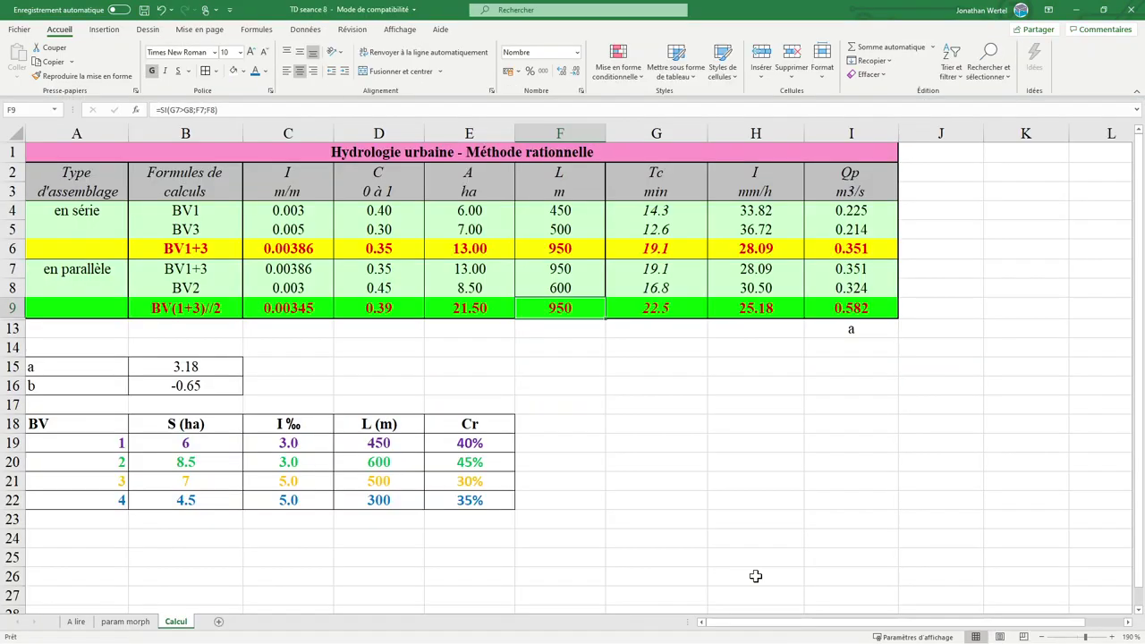
Check the equivalent slope formula in C9, the combined parameters in C9:F9 and the Tc, I and Qp results in G9:I9
{"action": "left_click", "coordinate": [330, 355]}
{"action": "double_click", "coordinate": [300, 306]}
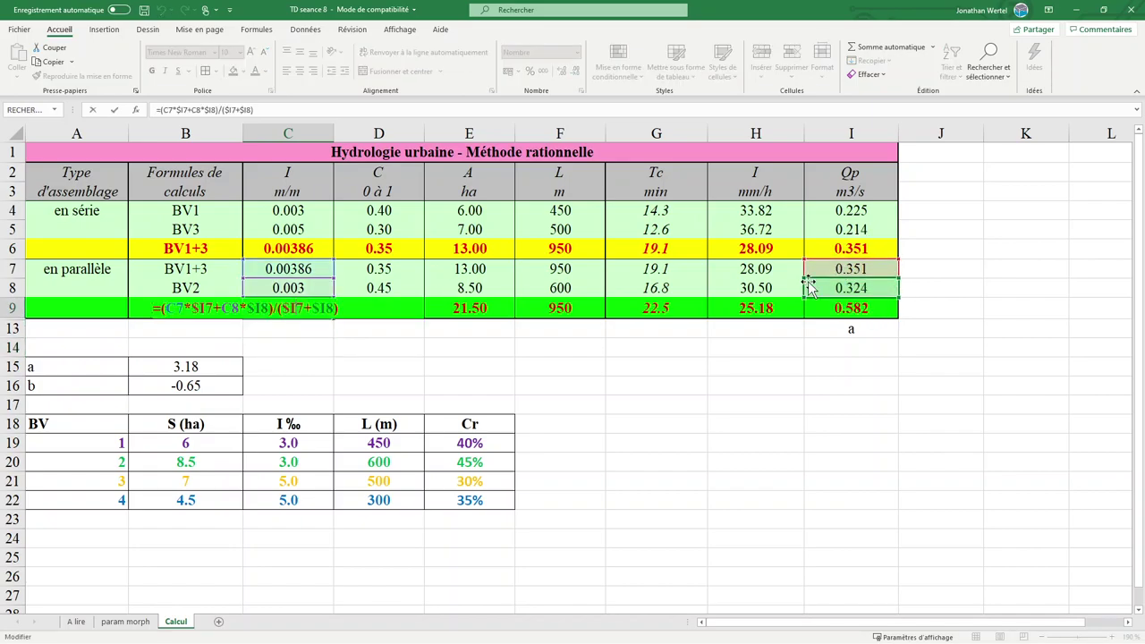
{"action": "key", "text": "Return"}
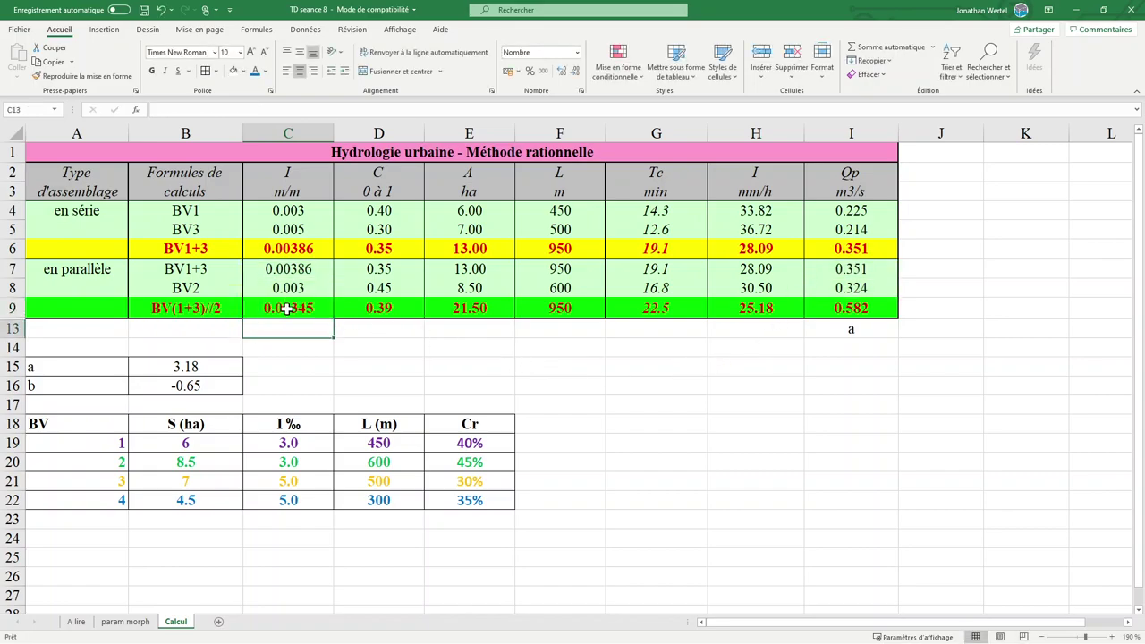
{"action": "left_click_drag", "start_coordinate": [284, 308], "coordinate": [543, 308]}
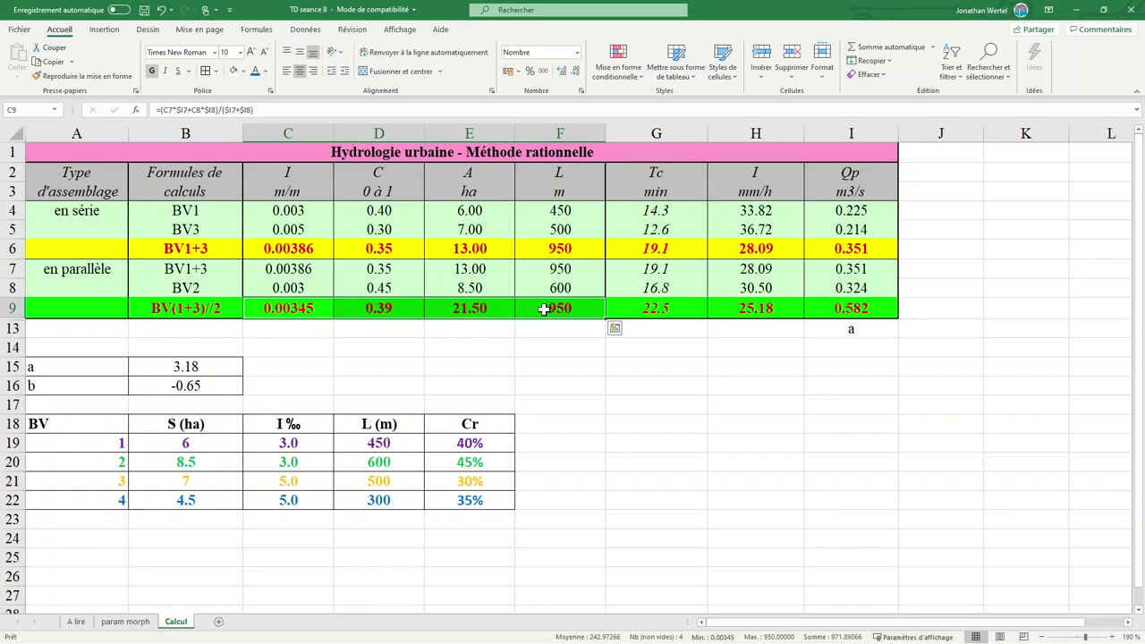
{"action": "left_click_drag", "start_coordinate": [661, 305], "coordinate": [825, 305]}
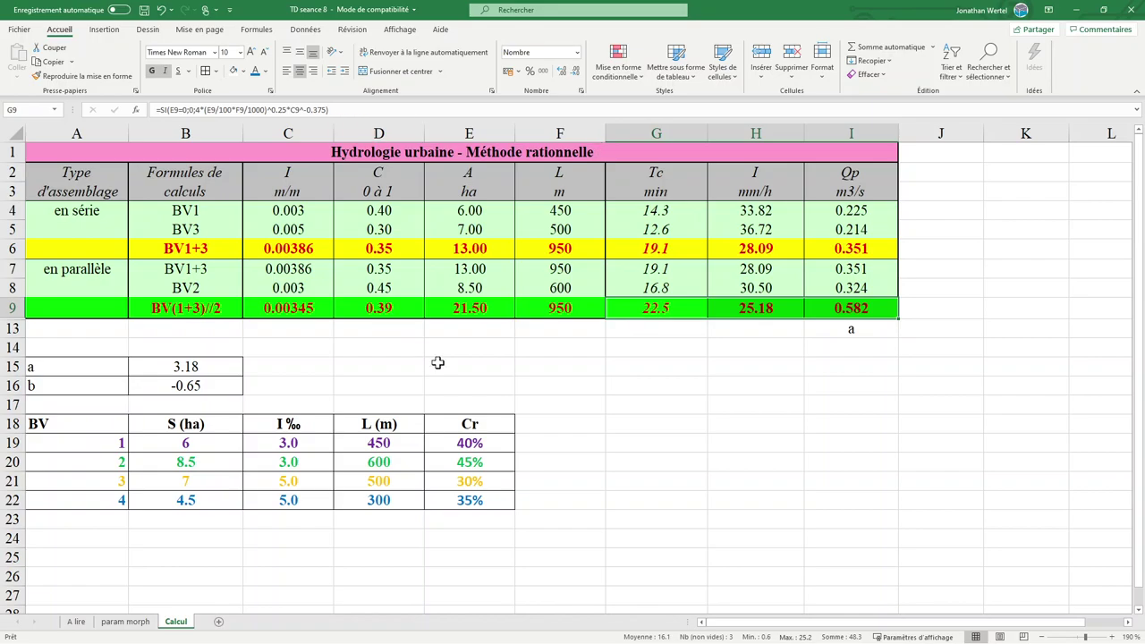
{"action": "left_click", "coordinate": [651, 382]}
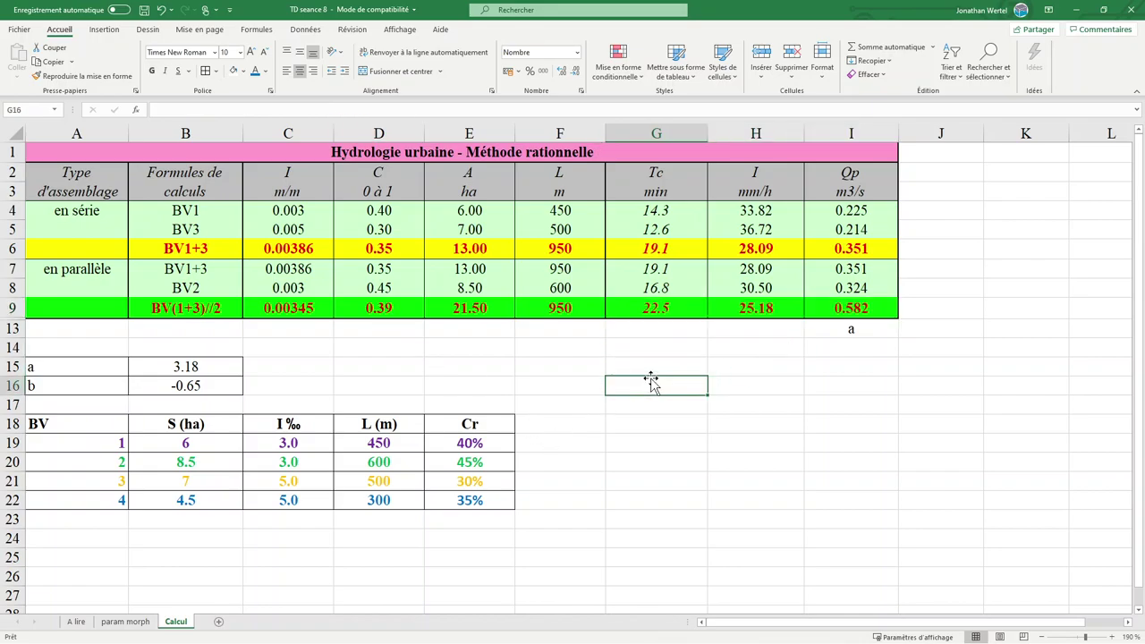
{"action": "left_click", "coordinate": [840, 311]}
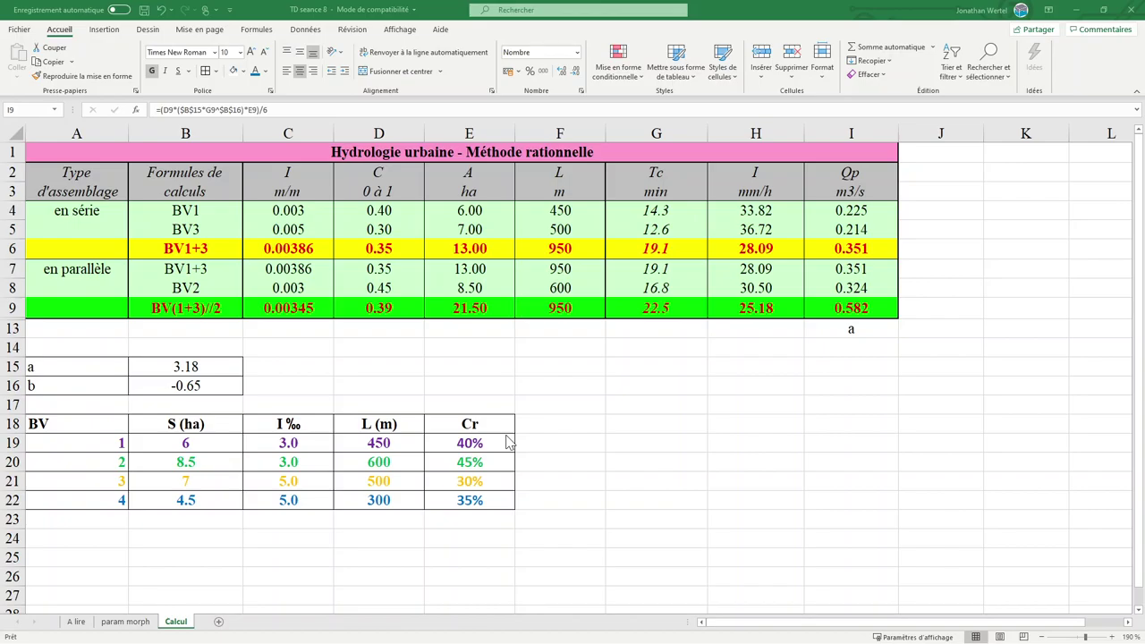
Check the [(BV1 + BV3) // BV2] + BV4 step on the PowerPoint slide, and unhide rows 10 to 12 in Excel
{"action": "key", "text": "alt+Tab"}
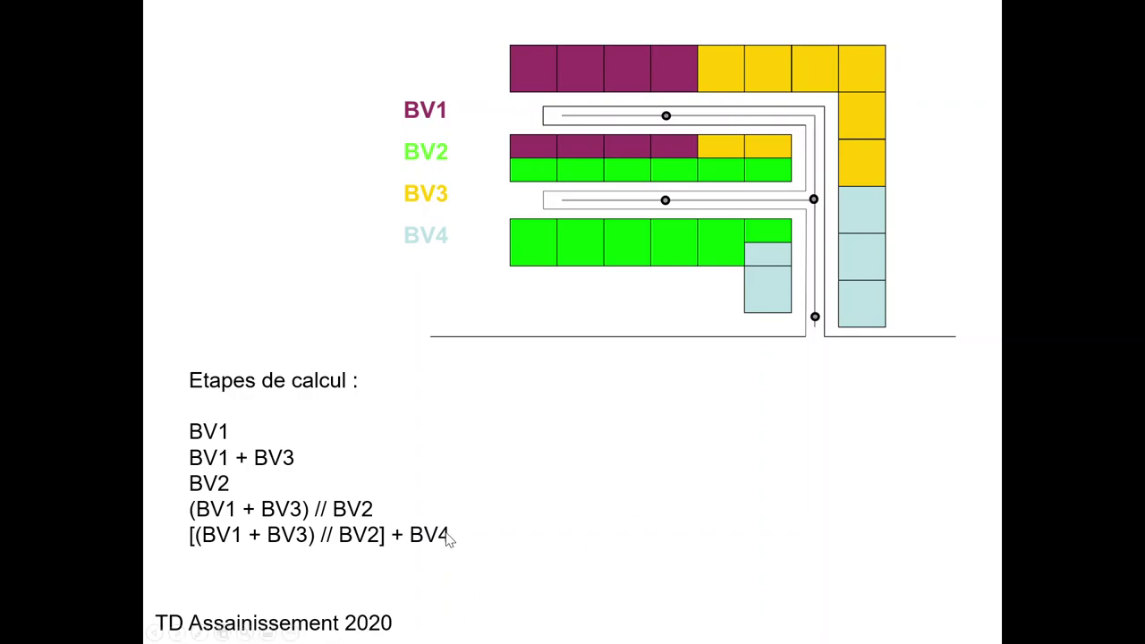
{"action": "key", "text": "alt+Tab"}
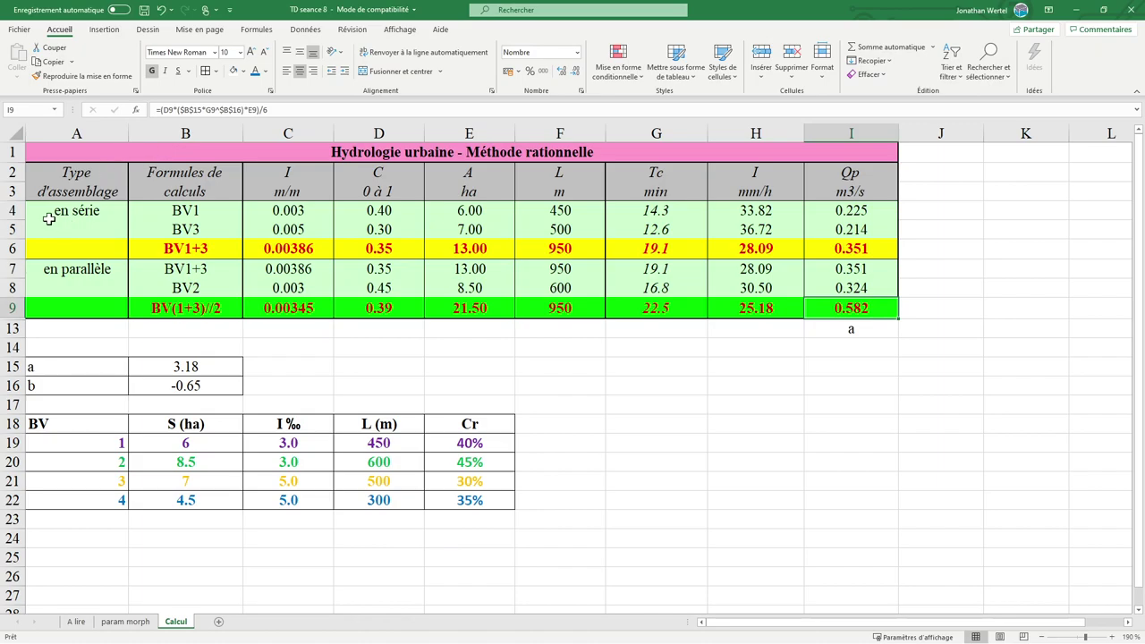
{"action": "left_click_drag", "start_coordinate": [15, 209], "coordinate": [16, 248]}
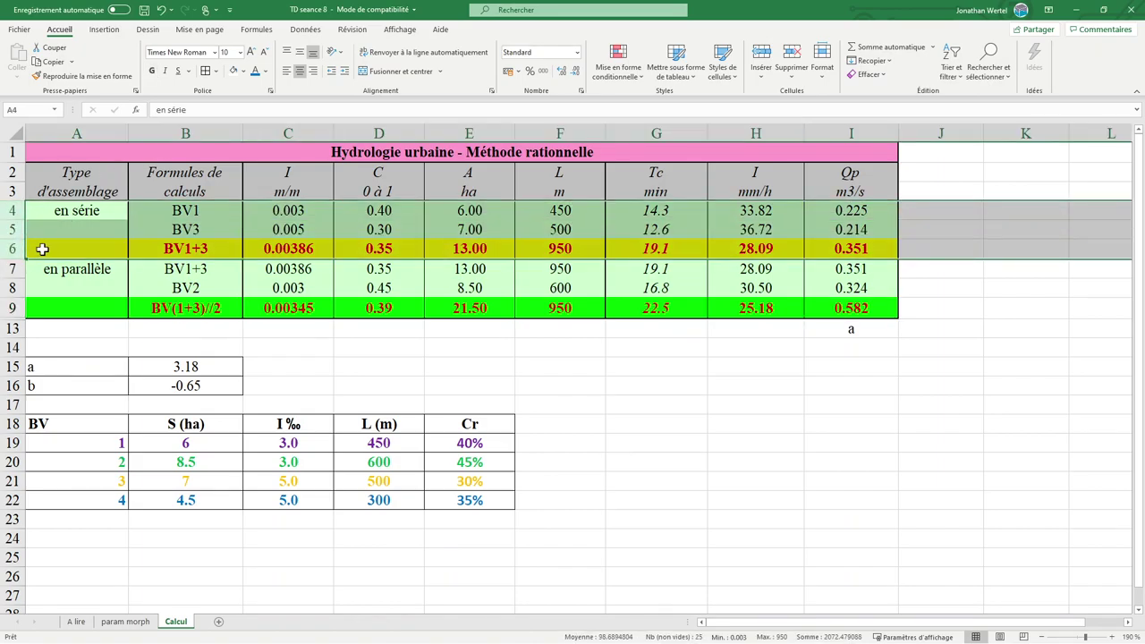
{"action": "left_click_drag", "start_coordinate": [16, 308], "coordinate": [18, 324]}
{"action": "right_click", "coordinate": [17, 324]}
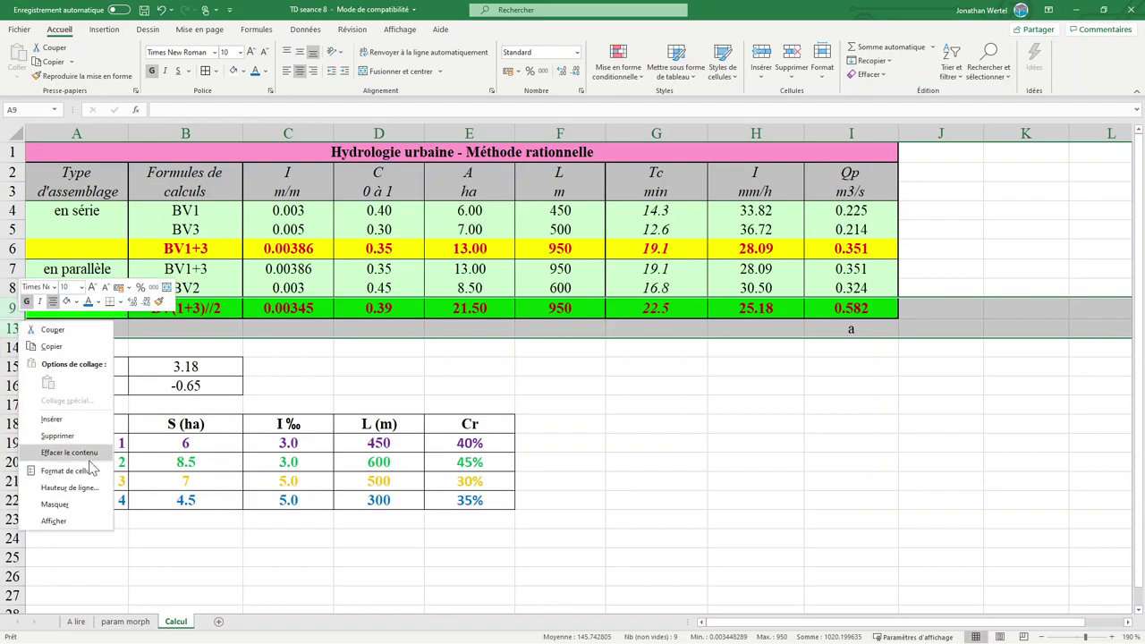
{"action": "left_click", "coordinate": [82, 519]}
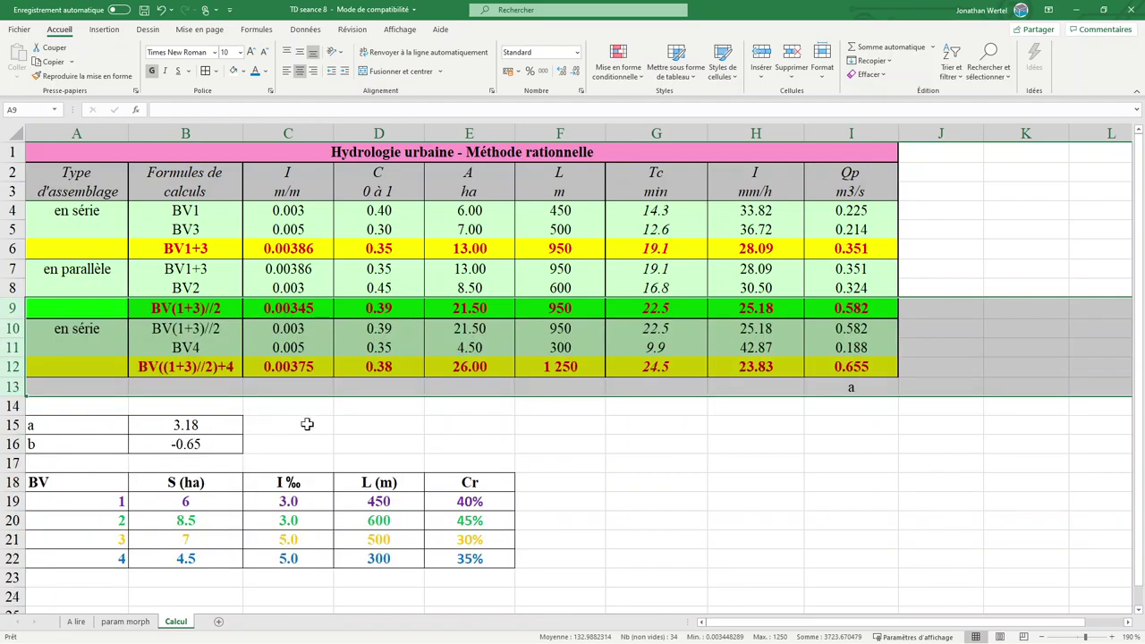
{"action": "left_click", "coordinate": [304, 424]}
Display the BV(1+3)//2 slope in C10 with five decimal places
{"action": "left_click", "coordinate": [11, 329]}
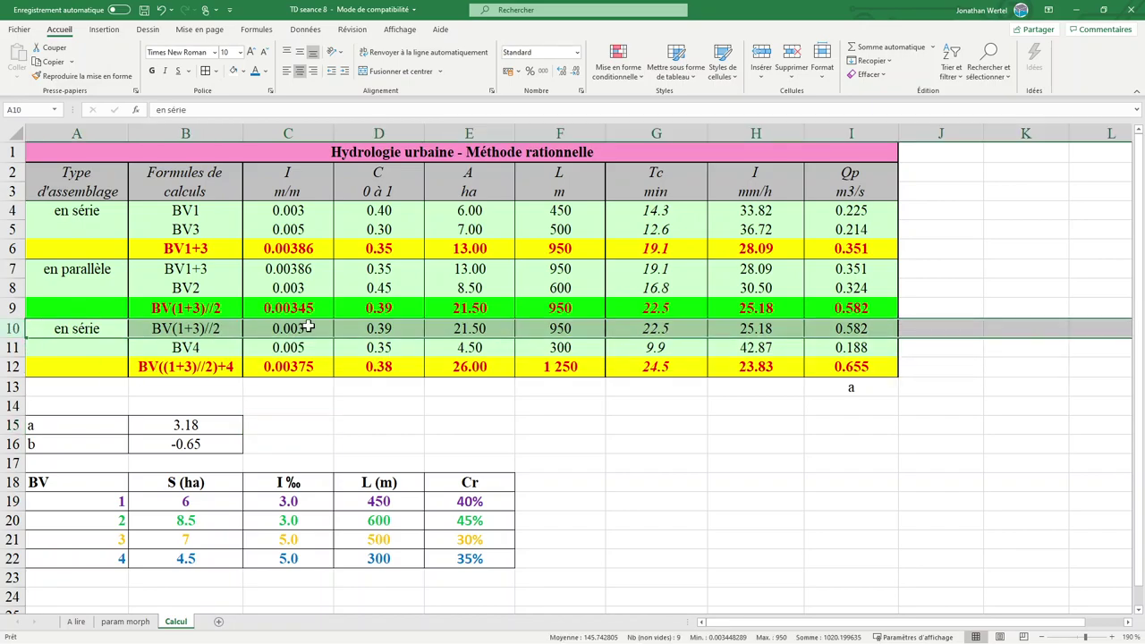
{"action": "left_click_drag", "start_coordinate": [288, 328], "coordinate": [300, 344]}
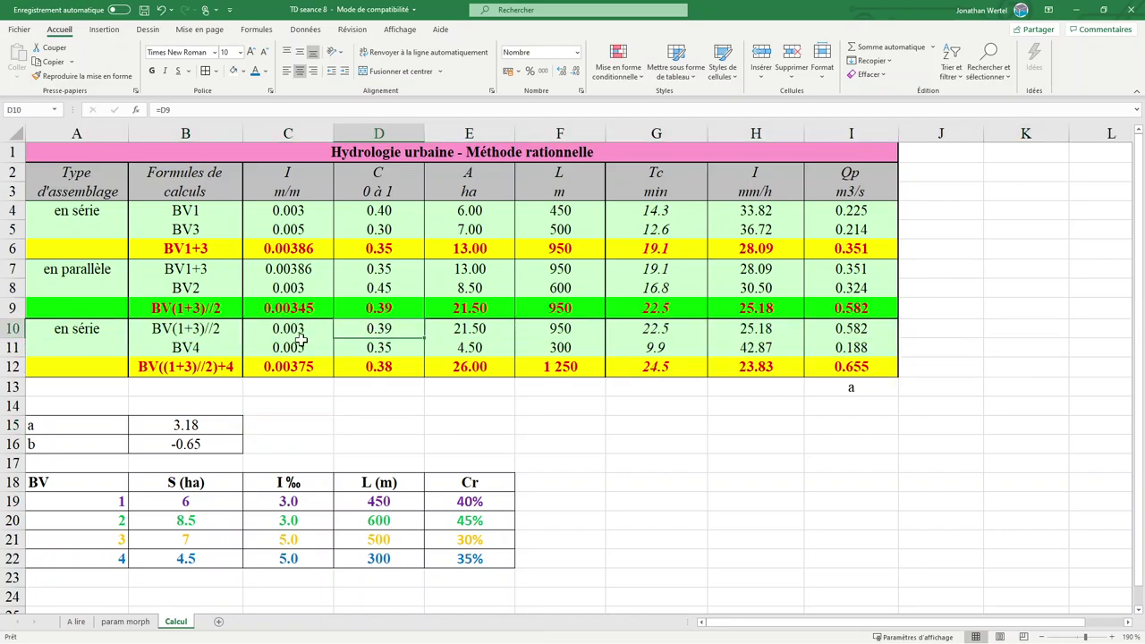
{"action": "left_click", "coordinate": [576, 73]}
{"action": "left_click", "coordinate": [561, 72]}
{"action": "left_click", "coordinate": [562, 72]}
{"action": "left_click", "coordinate": [561, 72]}
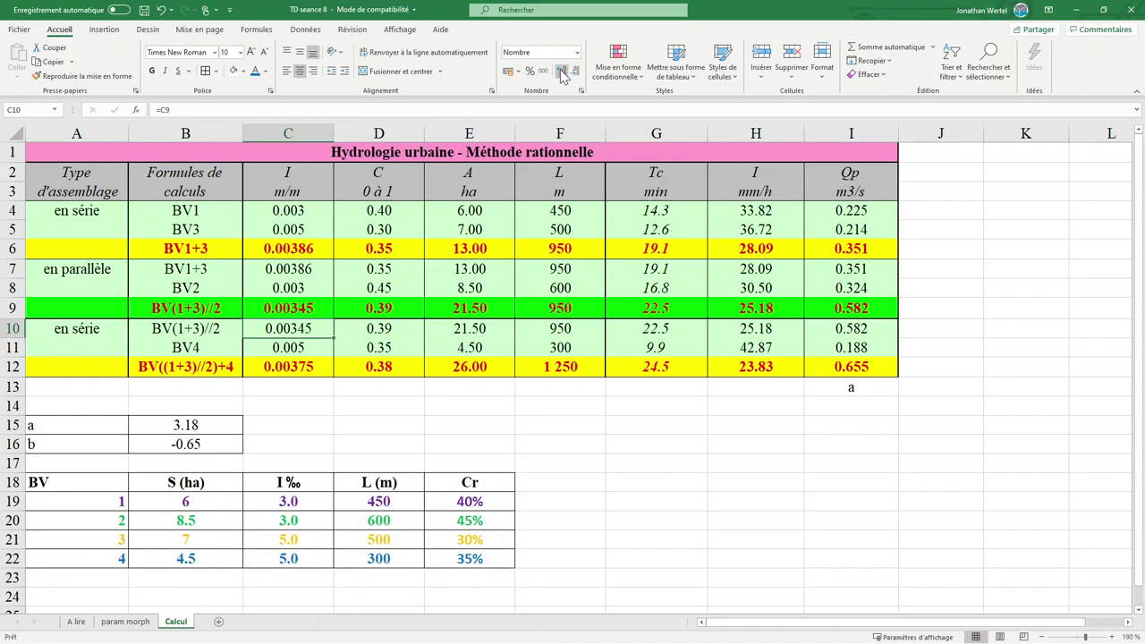
Check the source references of the BV(1+3)//2 coefficient and area in D10 and E10
{"action": "double_click", "coordinate": [375, 328]}
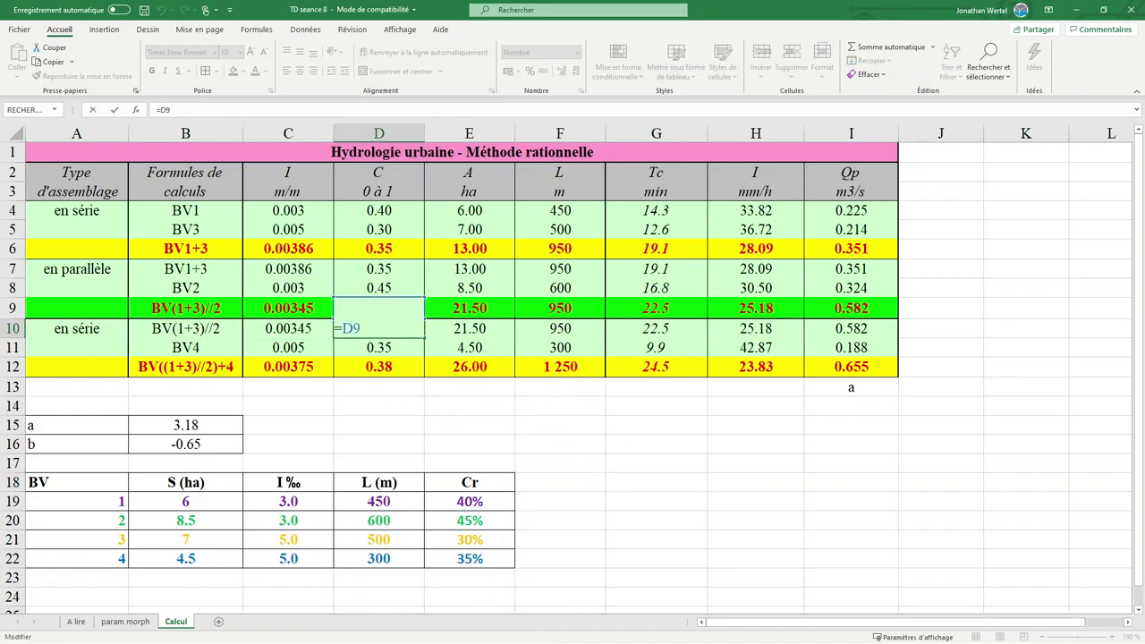
{"action": "key", "text": "Escape"}
{"action": "double_click", "coordinate": [438, 333]}
{"action": "key", "text": "Escape"}
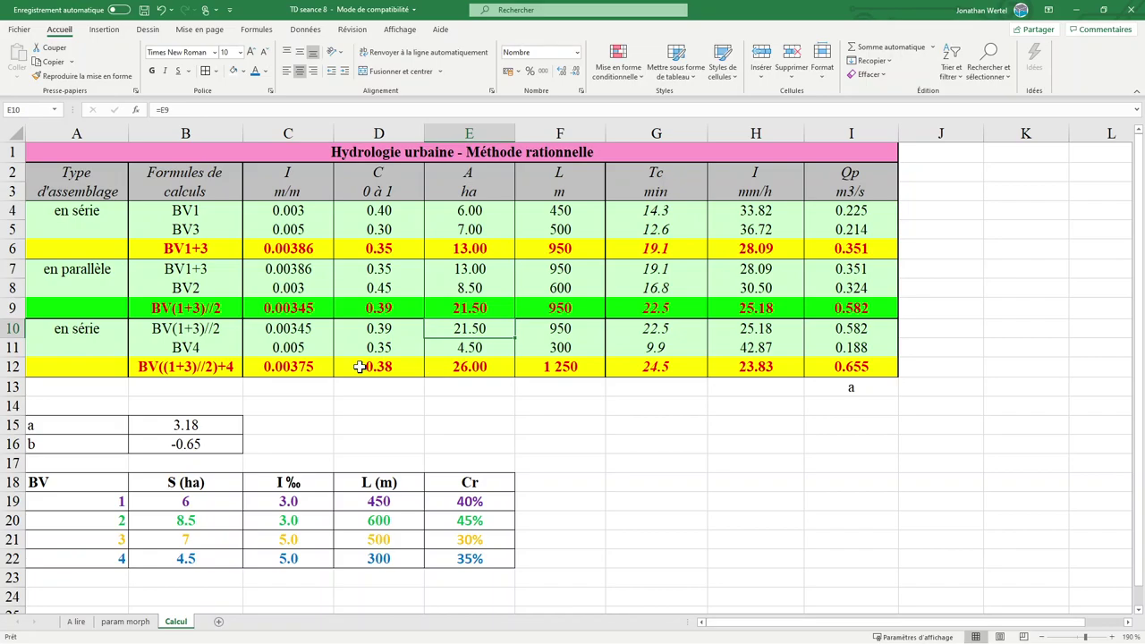
Check the BV4 slope formula in C11 and the Tc, I and Qp results of both subcatchments in G10:I11
{"action": "left_click", "coordinate": [14, 347]}
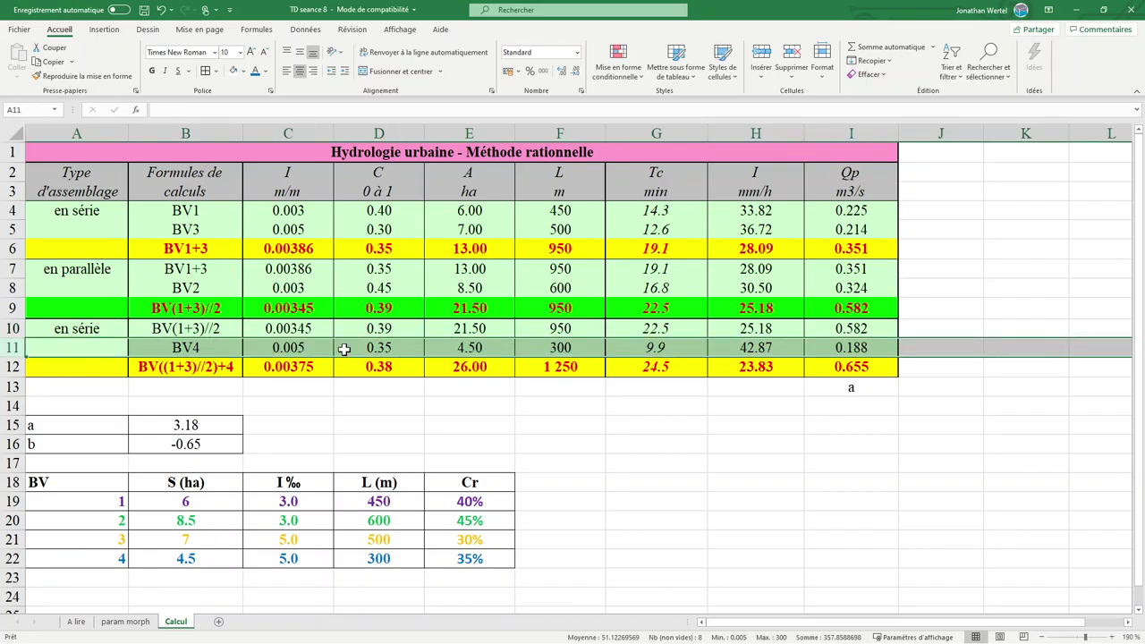
{"action": "double_click", "coordinate": [282, 348]}
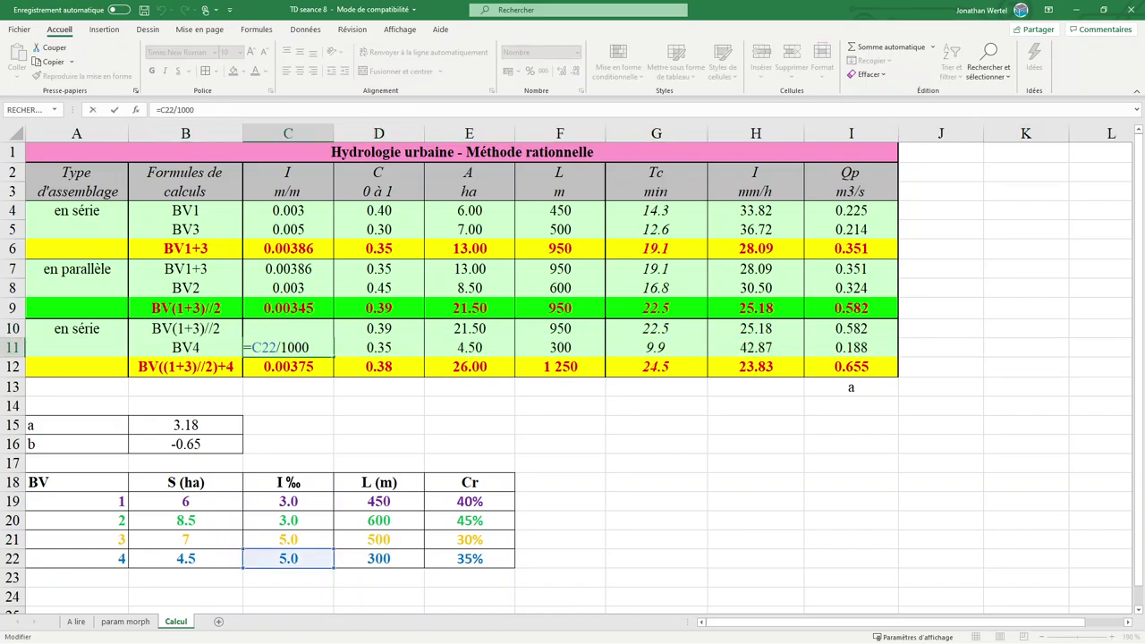
{"action": "key", "text": "Return"}
{"action": "key", "text": "Right"}
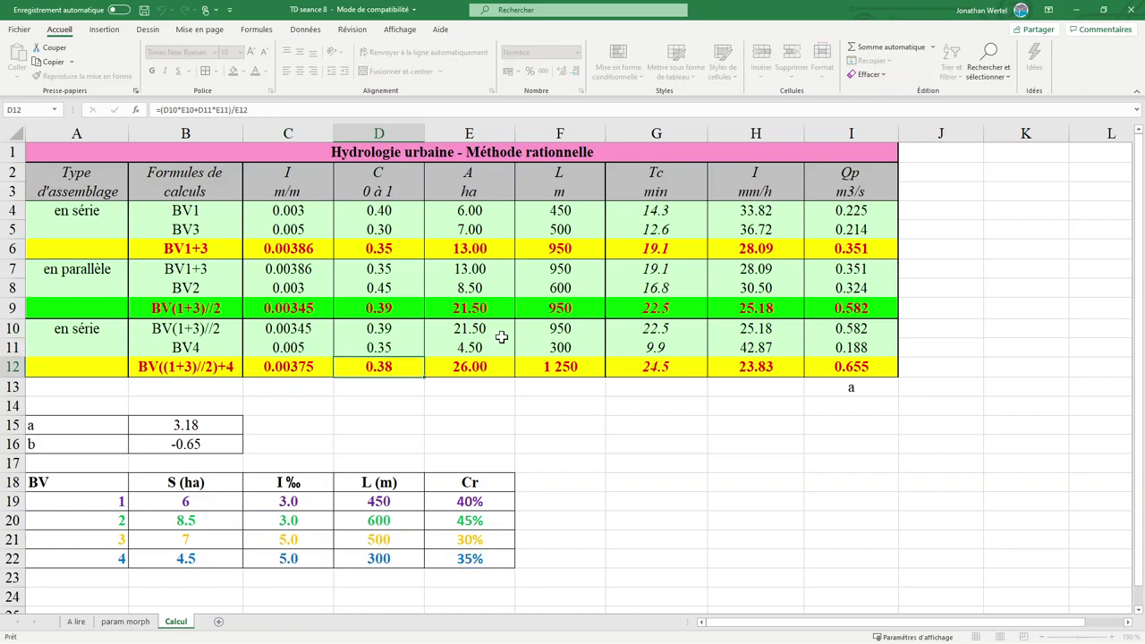
{"action": "left_click_drag", "start_coordinate": [659, 335], "coordinate": [838, 345]}
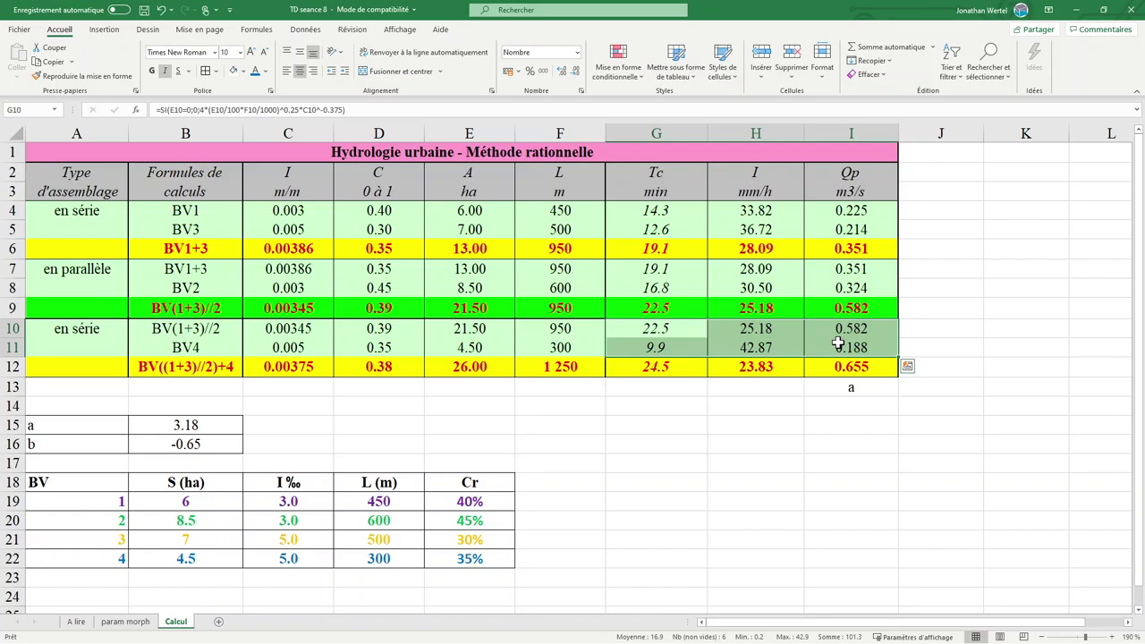
Check the combined BV((1+3)//2)+4 slope, coefficient, area and length formulas in C12:F12, including the equivalent slope formula in C12
{"action": "left_click", "coordinate": [186, 368]}
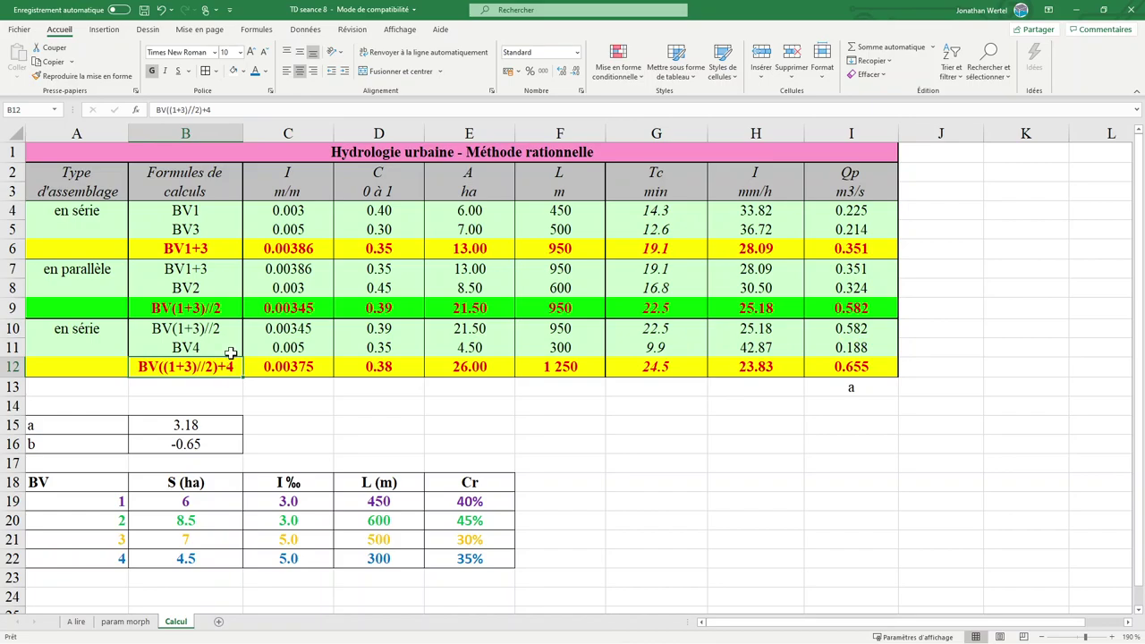
{"action": "left_click_drag", "start_coordinate": [295, 371], "coordinate": [540, 367]}
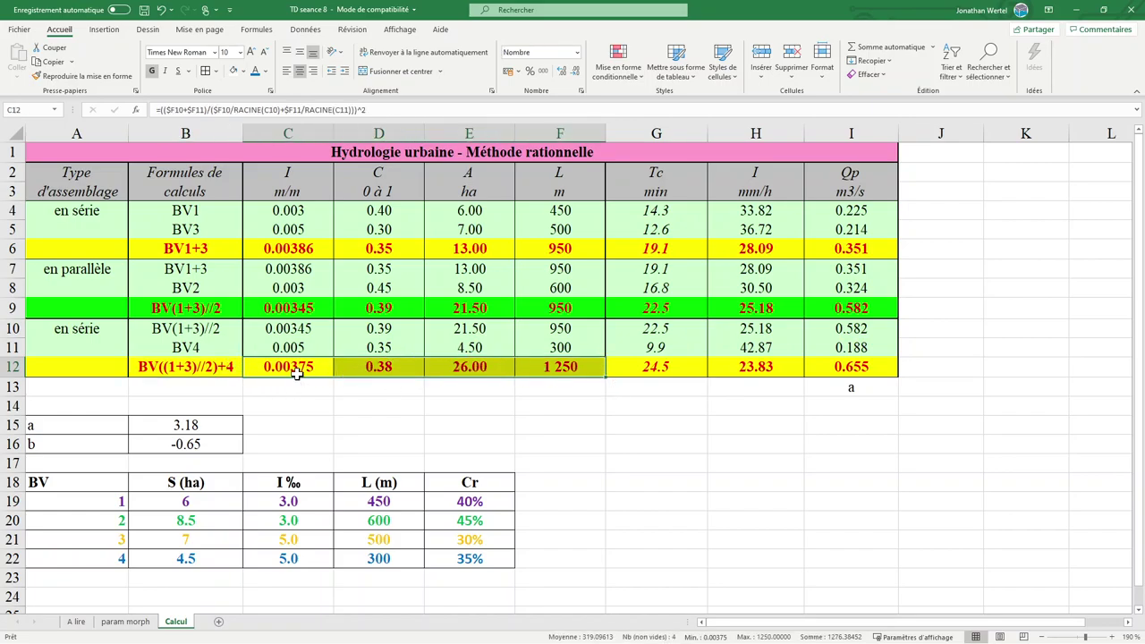
{"action": "left_click", "coordinate": [472, 367]}
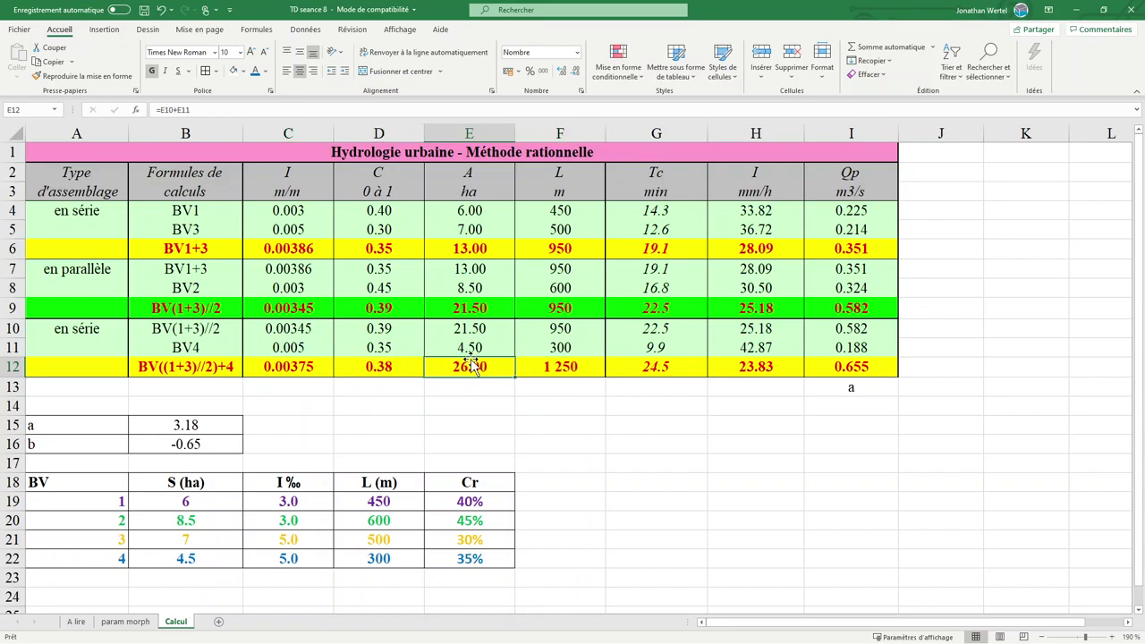
{"action": "left_click", "coordinate": [568, 368]}
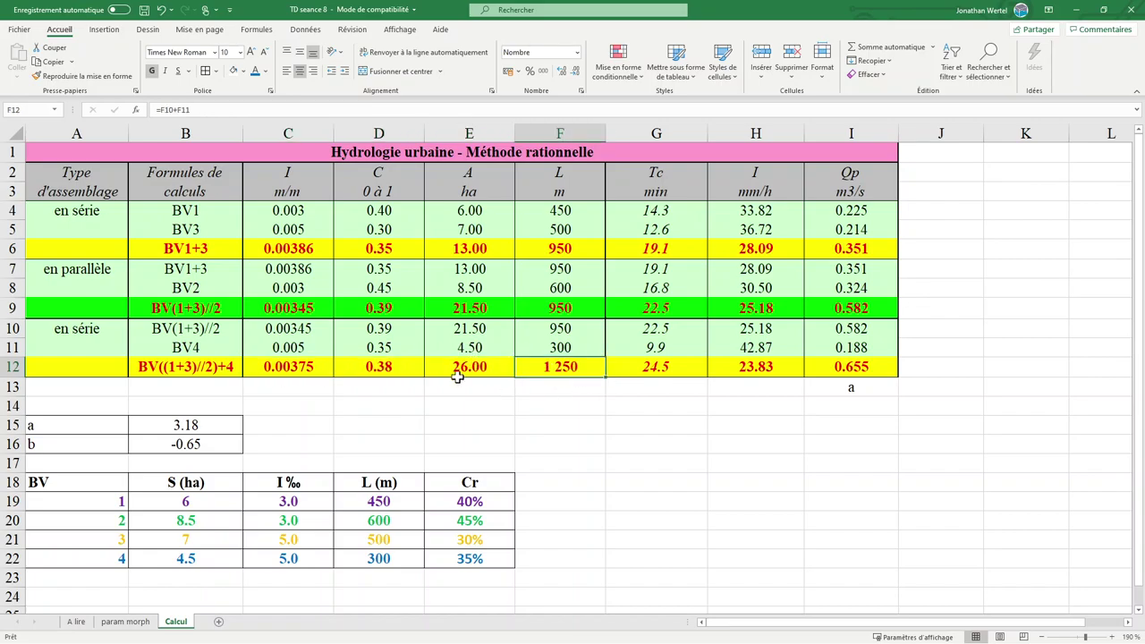
{"action": "left_click", "coordinate": [384, 367]}
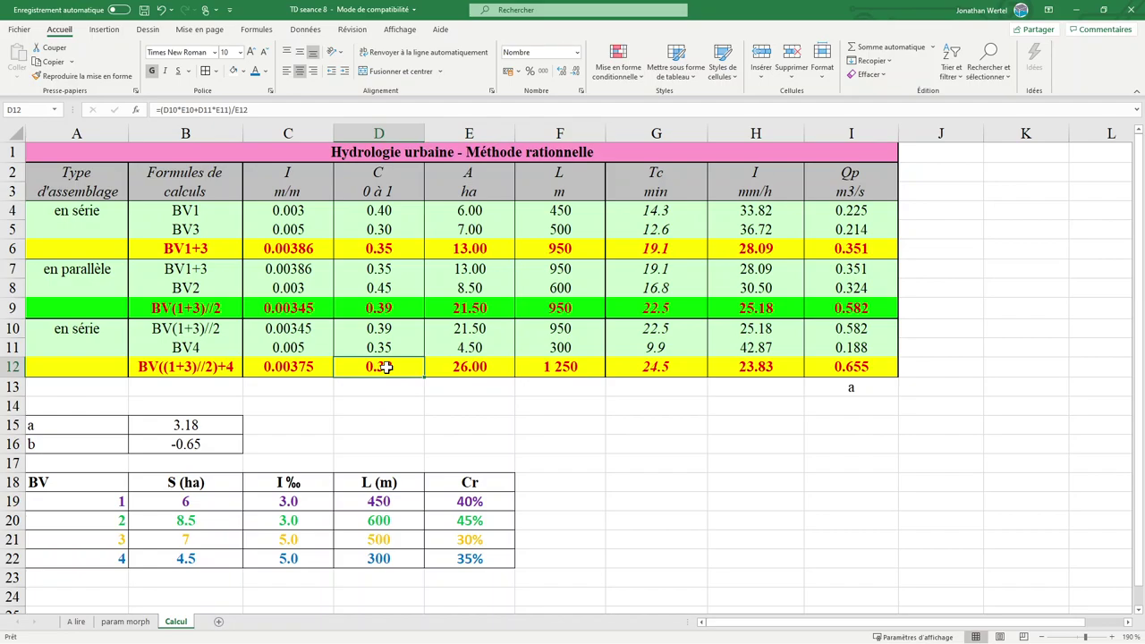
{"action": "left_click", "coordinate": [278, 368]}
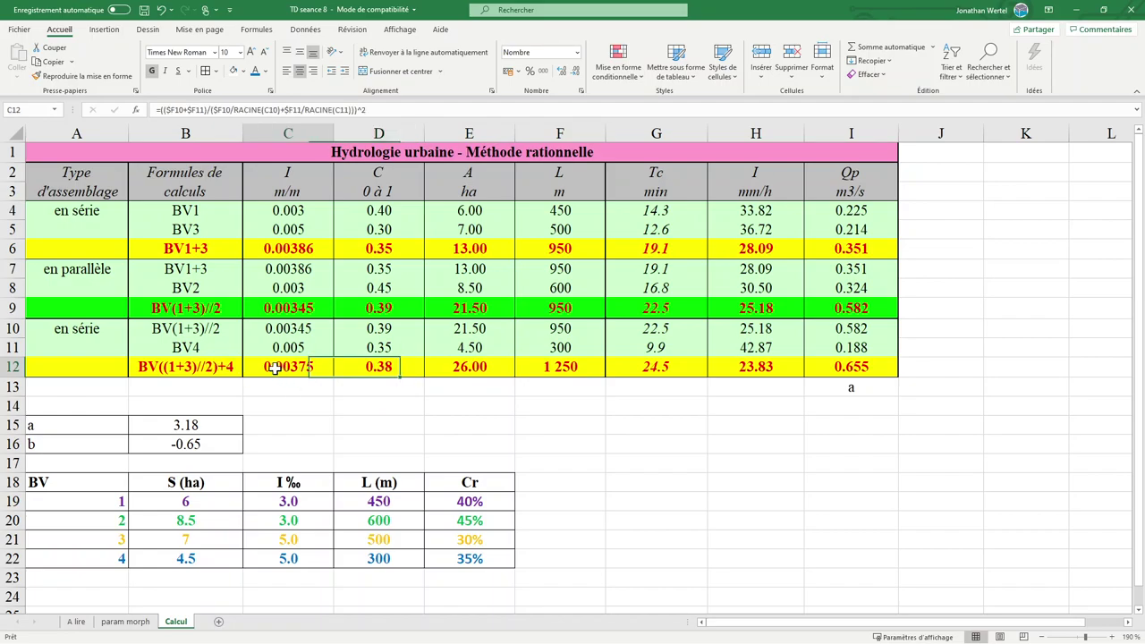
{"action": "double_click", "coordinate": [275, 368]}
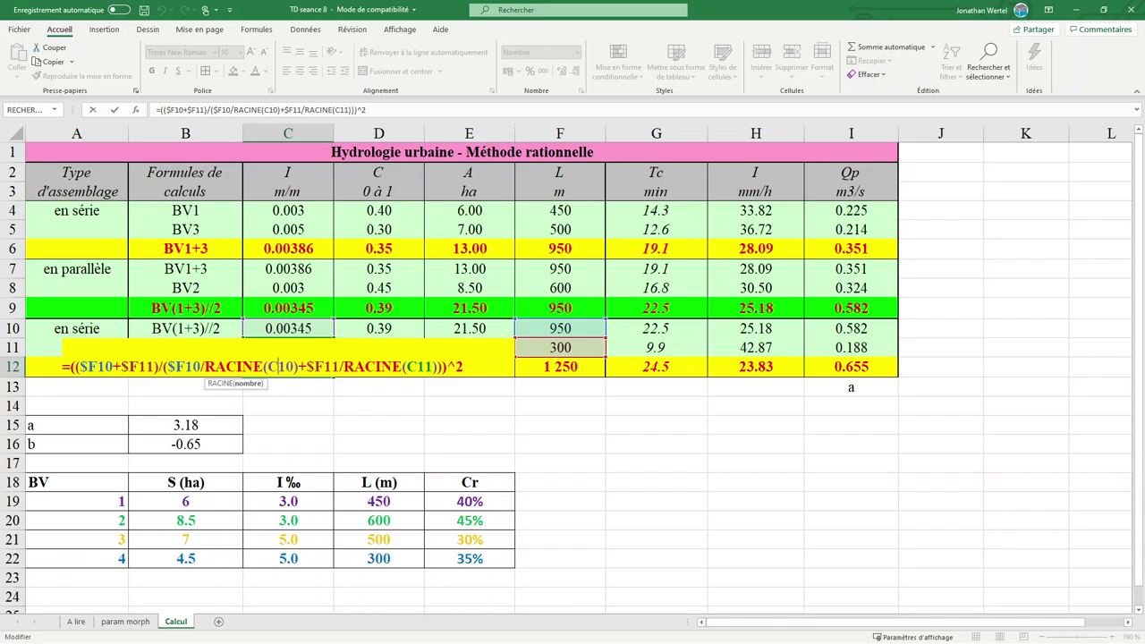
{"action": "key", "text": "Return"}
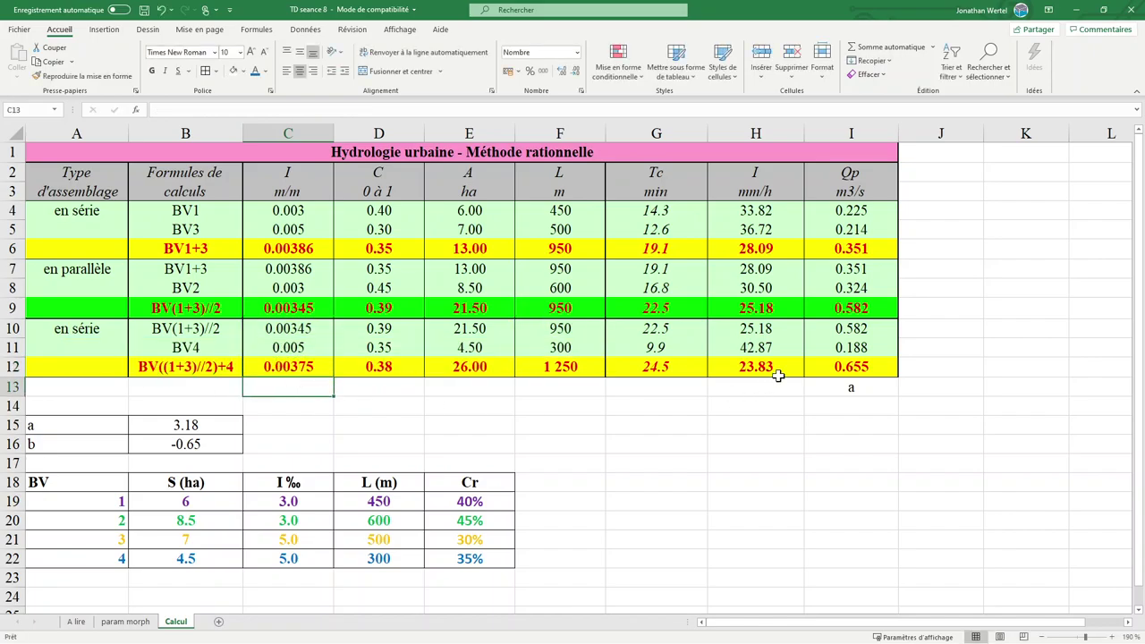
Check the combined Tc, I and Qp results in G12:I12, and clear the stray "a" from I13
{"action": "left_click_drag", "start_coordinate": [681, 369], "coordinate": [811, 366]}
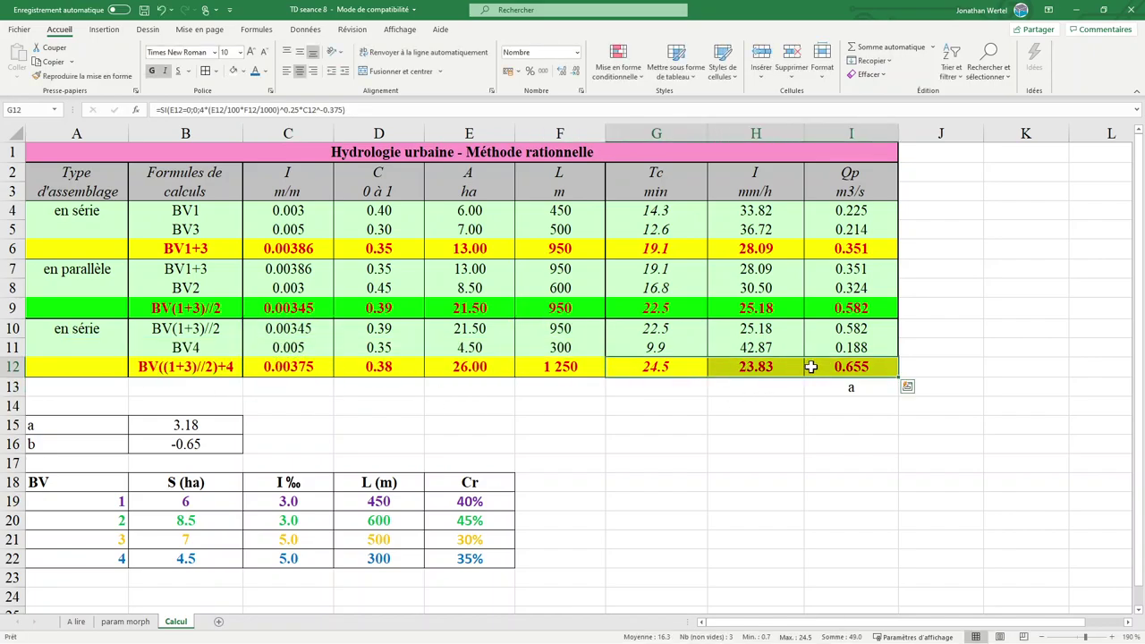
{"action": "left_click", "coordinate": [882, 438]}
{"action": "left_click", "coordinate": [860, 390]}
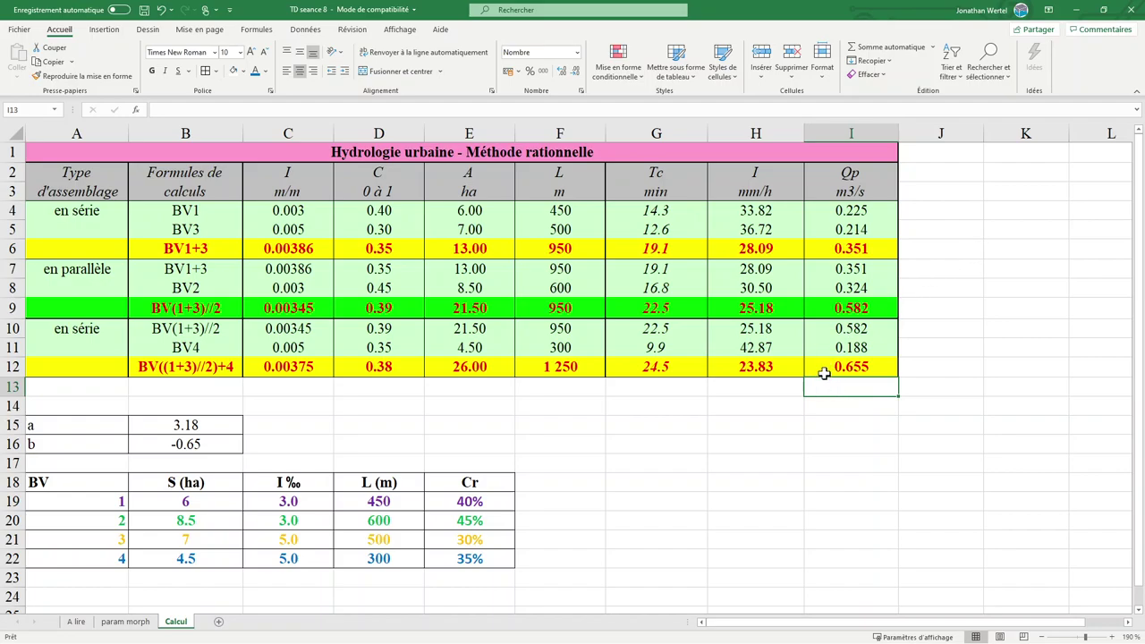
Compare the Qp values of BV1 in I4 and BV1+3 in I6 with their network nodes on the PowerPoint slide
{"action": "left_click", "coordinate": [853, 211]}
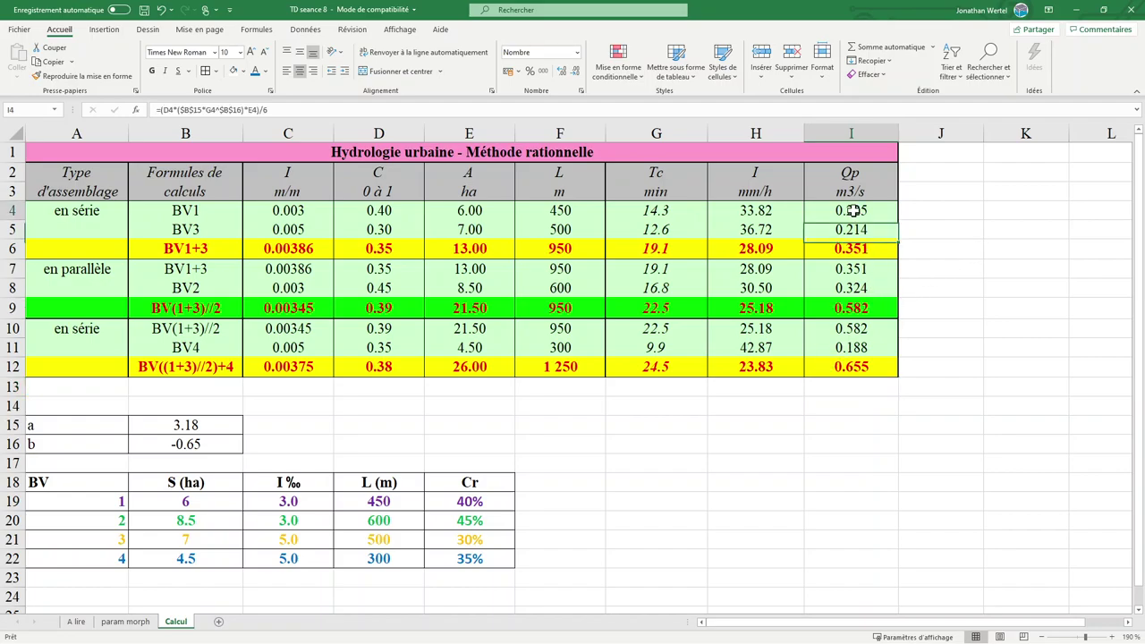
{"action": "key", "text": "alt+Tab"}
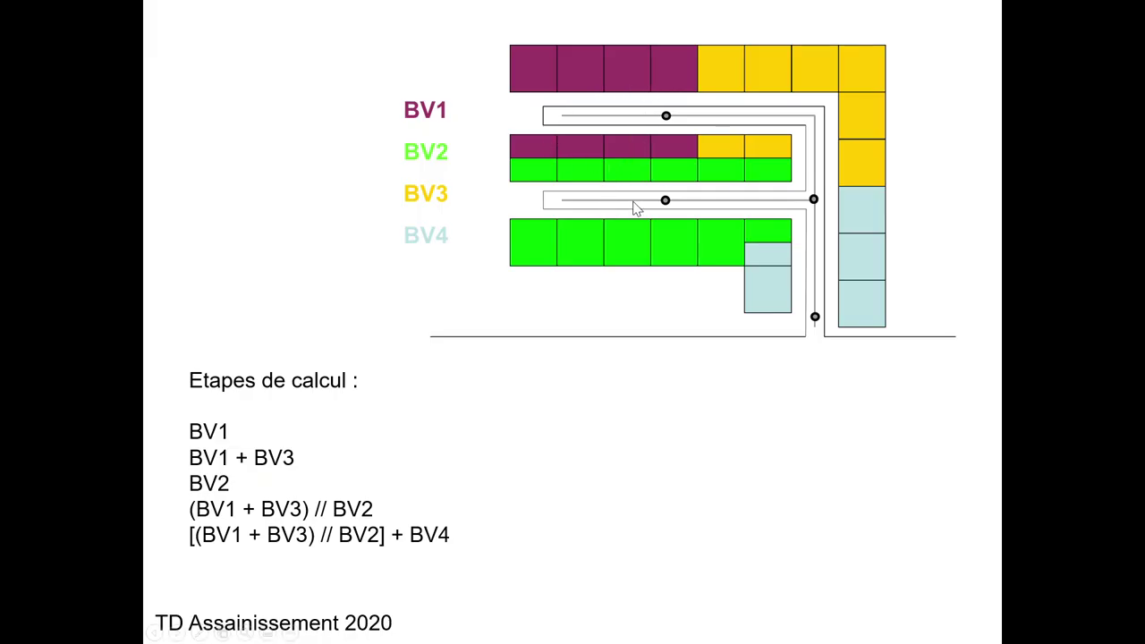
{"action": "key", "text": "alt+Tab"}
{"action": "left_click", "coordinate": [843, 243]}
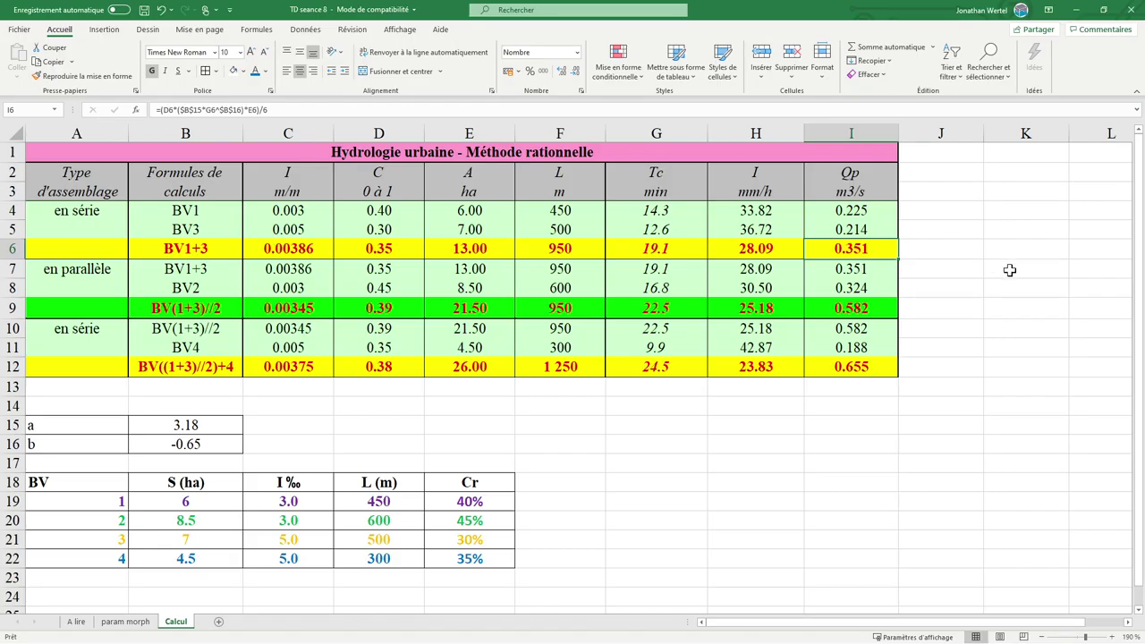
{"action": "key", "text": "alt+Tab"}
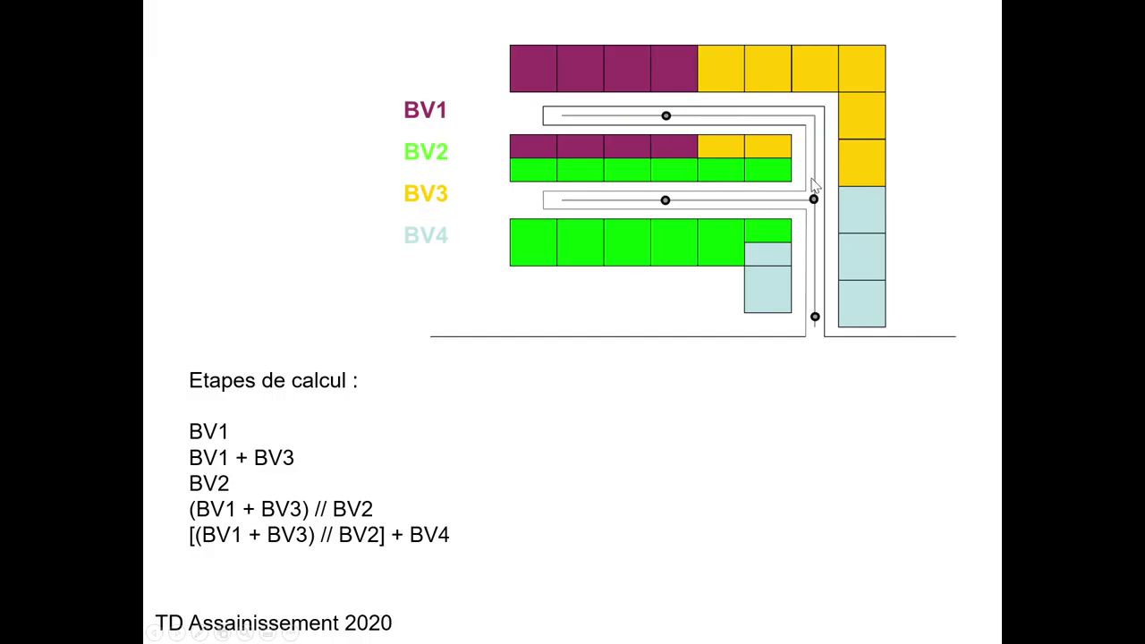
{"action": "key", "text": "alt+Tab"}
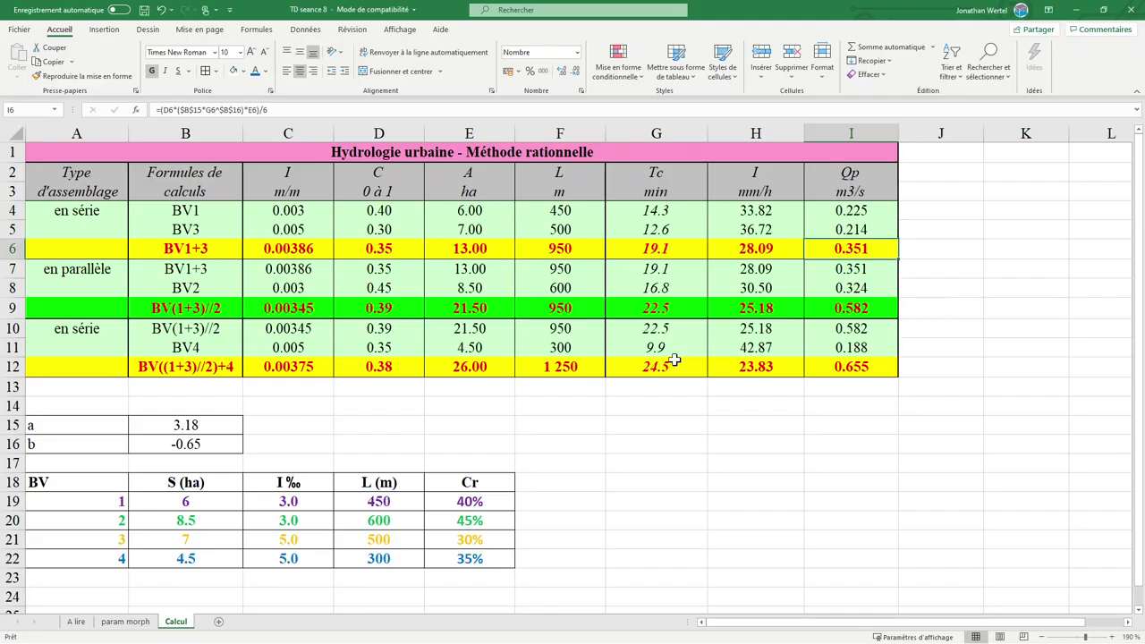
Compare the Qp values of BV2 in I8 and BV((1+3)//2)+4 in I12 with the PowerPoint network diagram, and return to Excel
{"action": "left_click", "coordinate": [883, 284]}
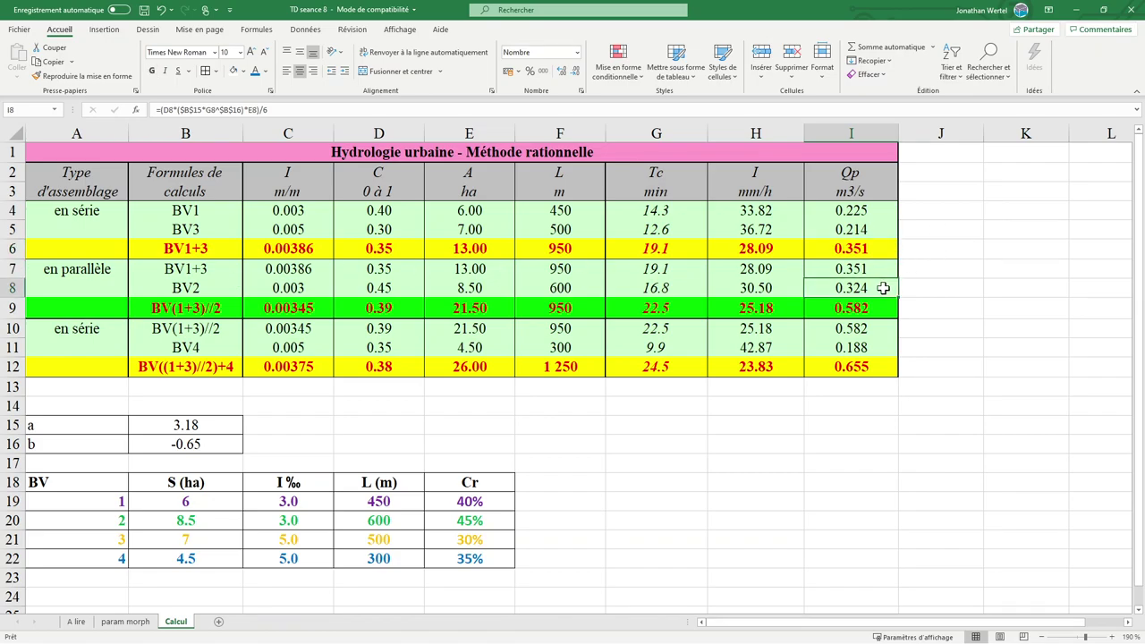
{"action": "key", "text": "alt+Tab"}
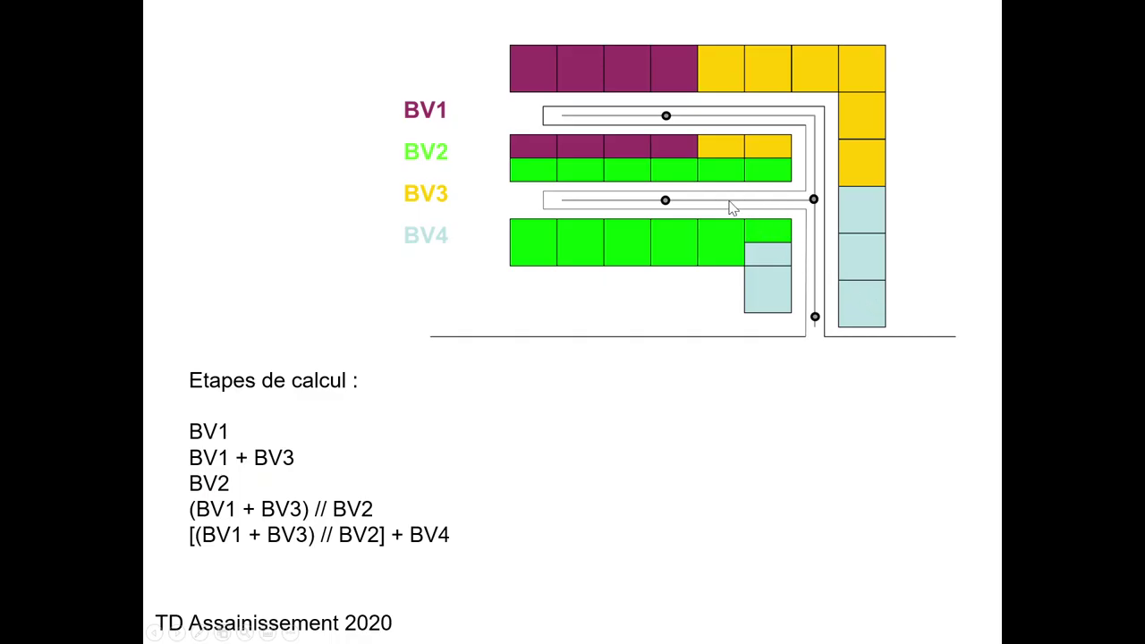
{"action": "key", "text": "alt+Tab"}
{"action": "left_click", "coordinate": [869, 367]}
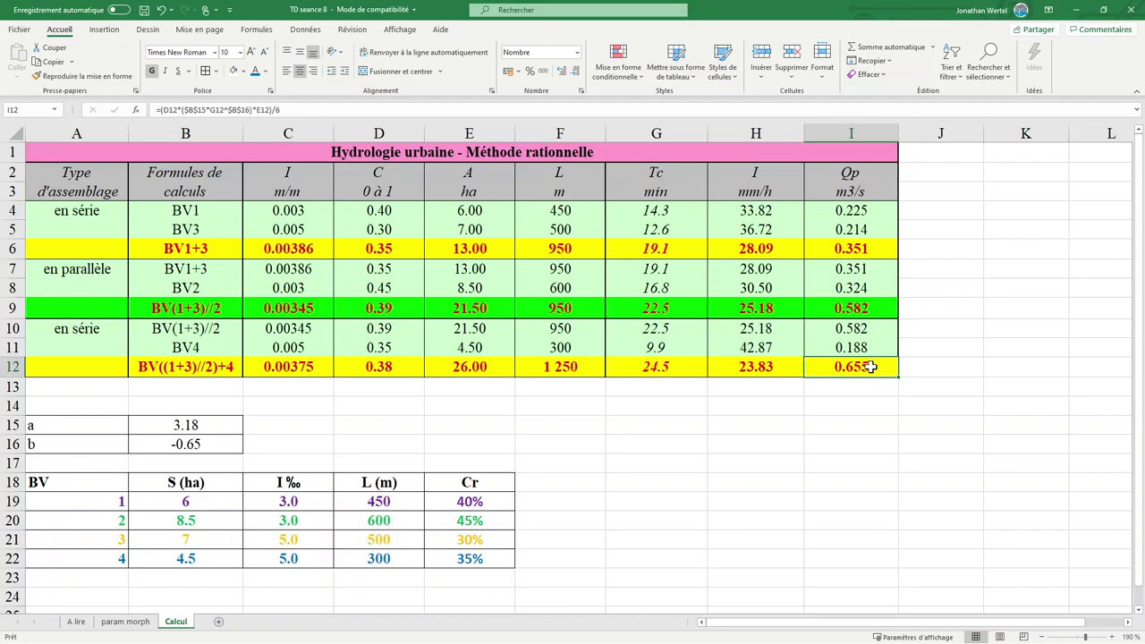
{"action": "key", "text": "alt+Tab"}
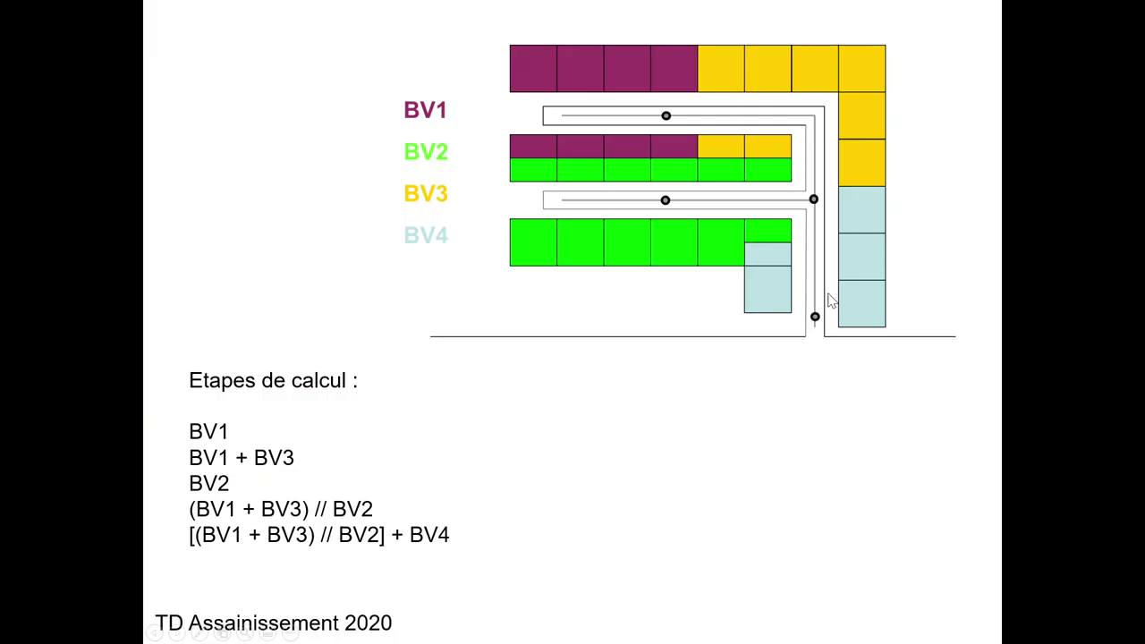
{"action": "key", "text": "alt+Tab"}
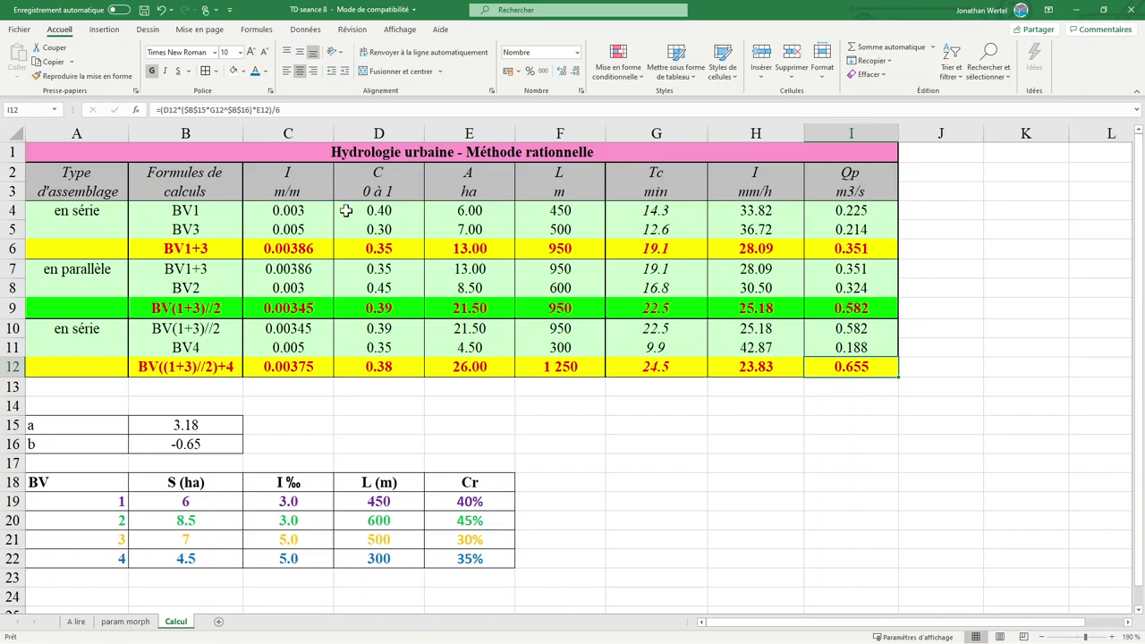
Select the individual Qp values of BV1, BV3, BV2 and BV4 in I4, I5, I8 and I11 to read their sum
{"action": "left_click", "coordinate": [872, 209]}
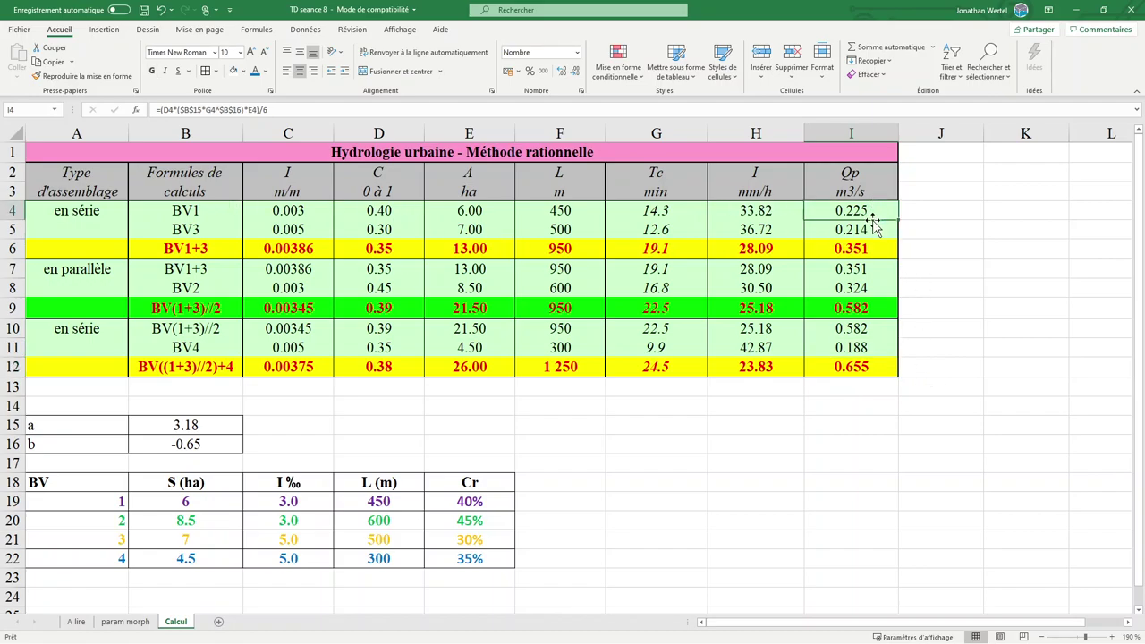
{"action": "left_click", "coordinate": [844, 288], "text": "ctrl"}
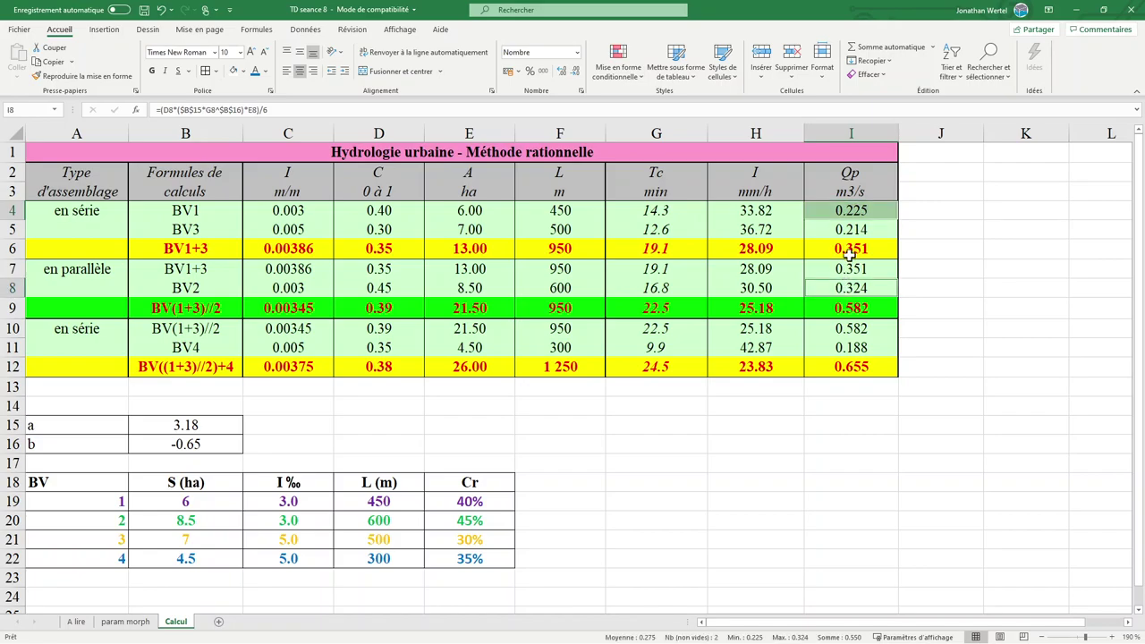
{"action": "left_click", "coordinate": [835, 231], "text": "ctrl"}
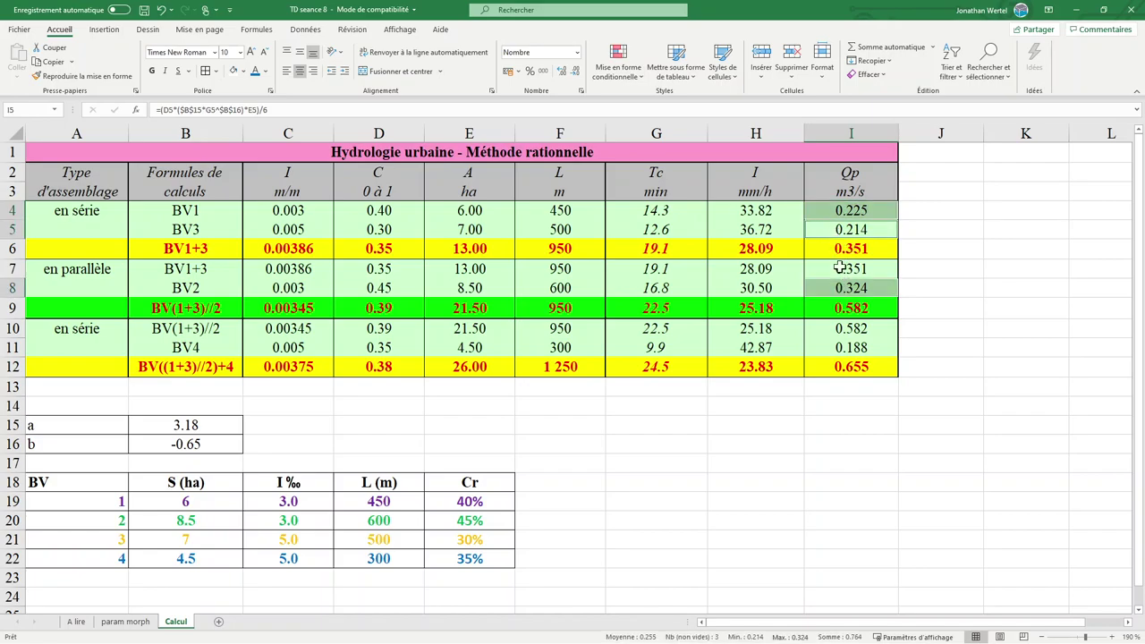
{"action": "left_click", "coordinate": [858, 349], "text": "ctrl"}
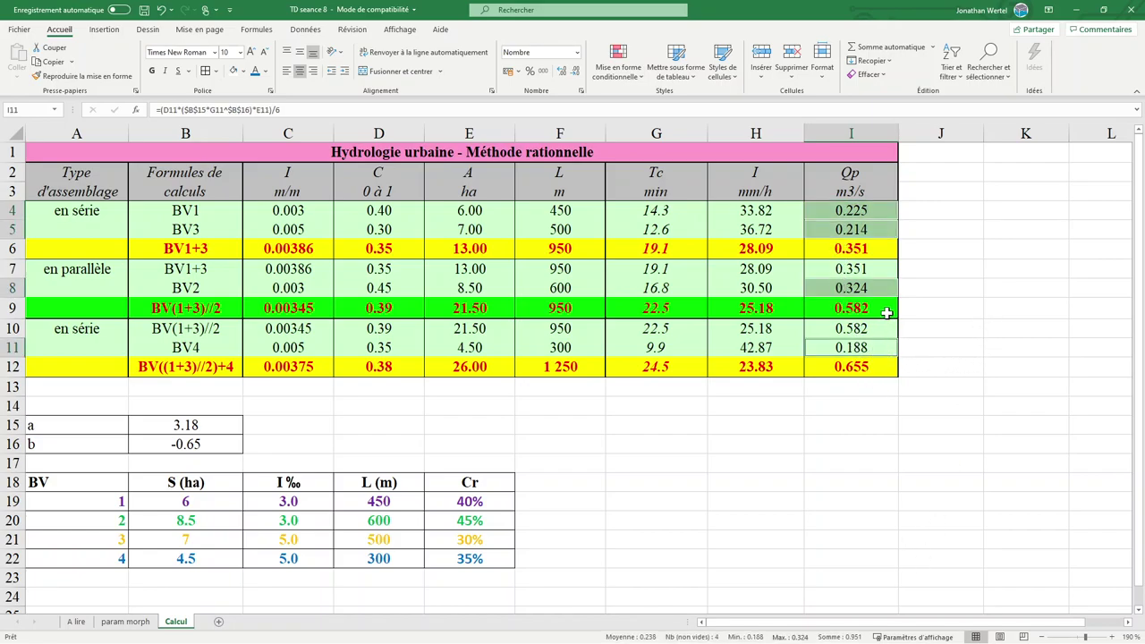